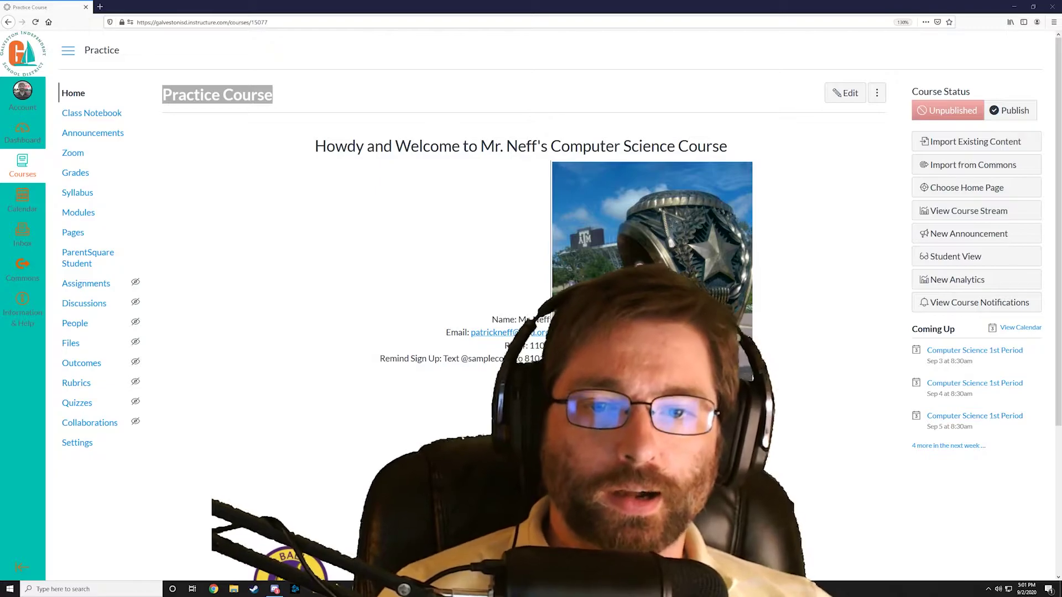
# Open the Attendance module from the Attendance badge on the course home page
pyautogui.click(367, 262)
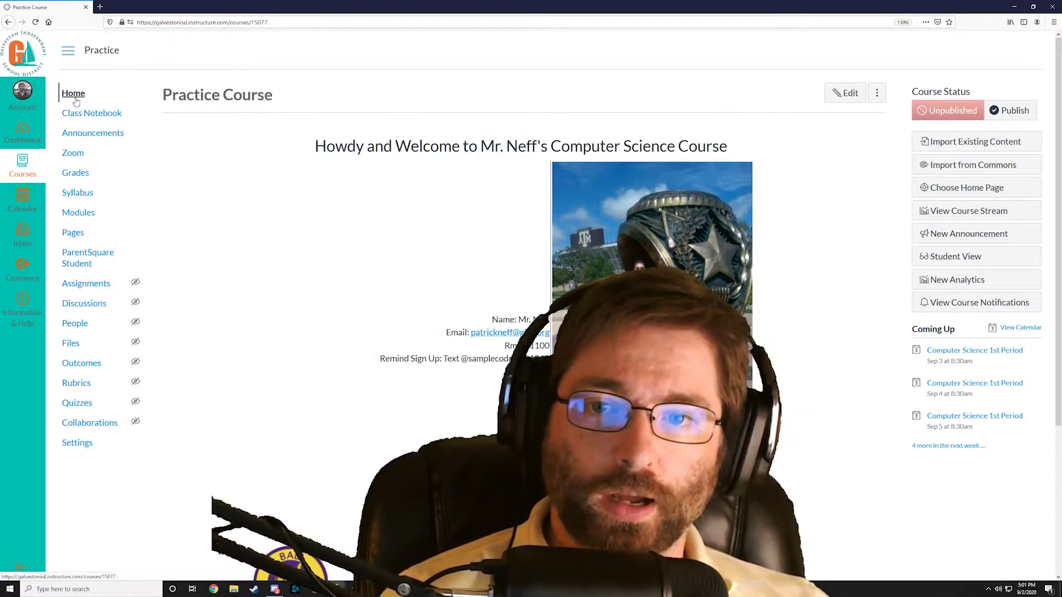
pyautogui.scroll(-3, 349, 332)
pyautogui.click(305, 391)
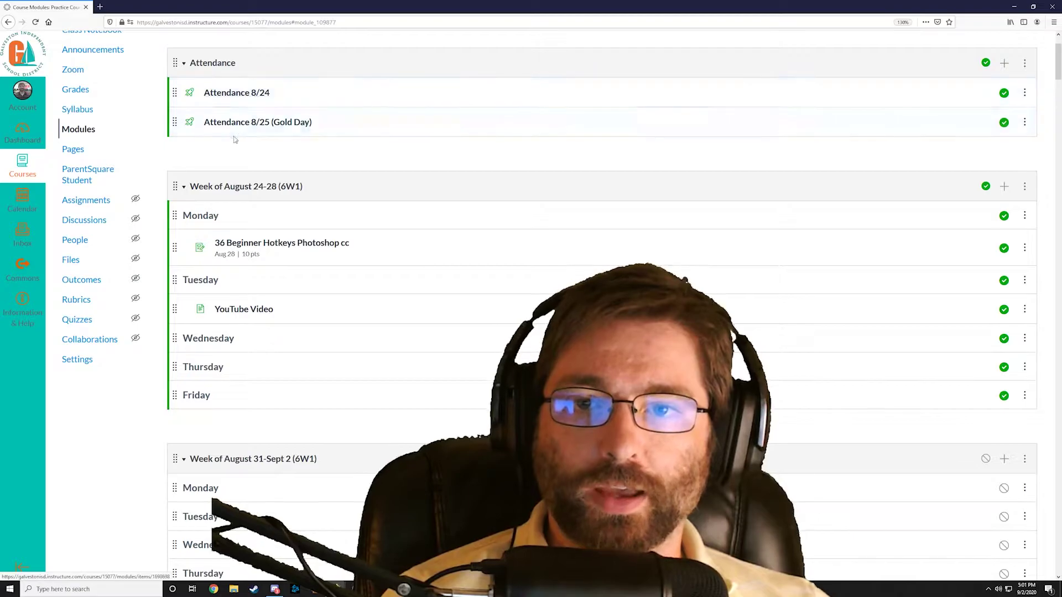
pyautogui.scroll(2, 242, 138)
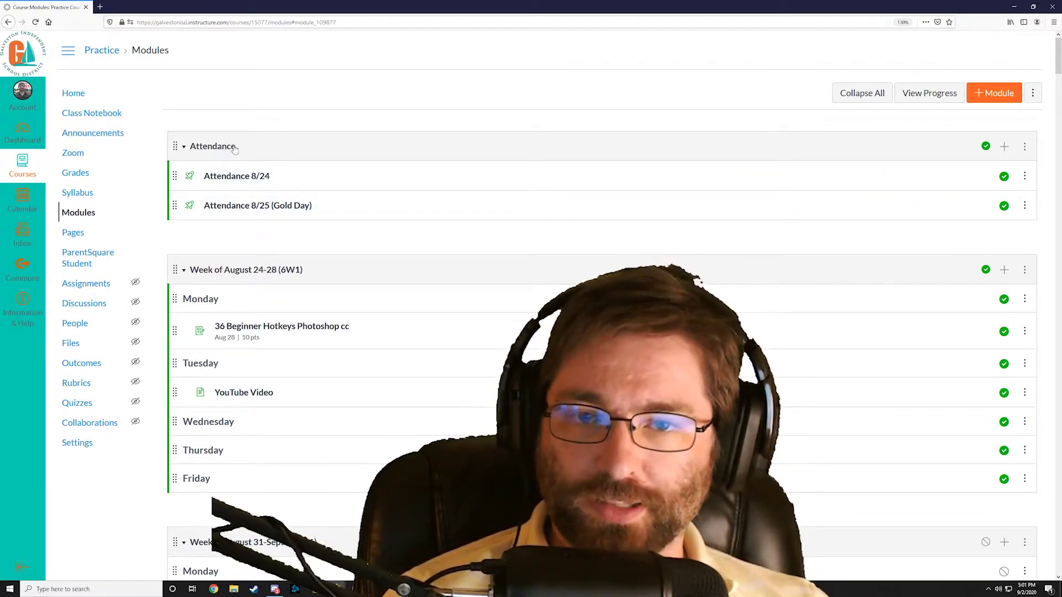
# Return to the course home page, reopen the Attendance module and look through the weekly modules listed beneath it
pyautogui.click(95, 100)
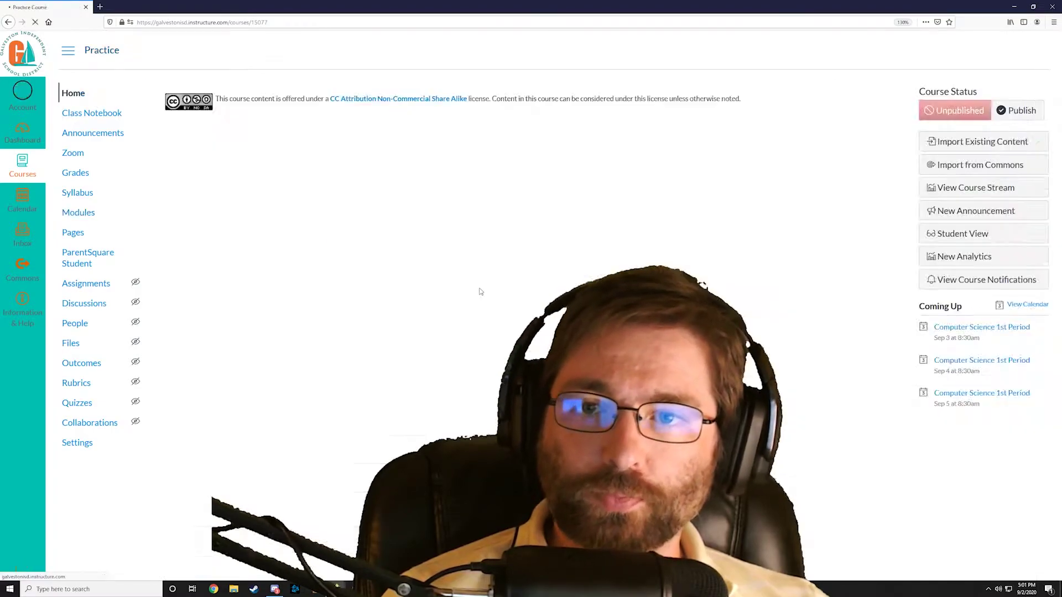
pyautogui.scroll(-5, 287, 397)
pyautogui.click(287, 397)
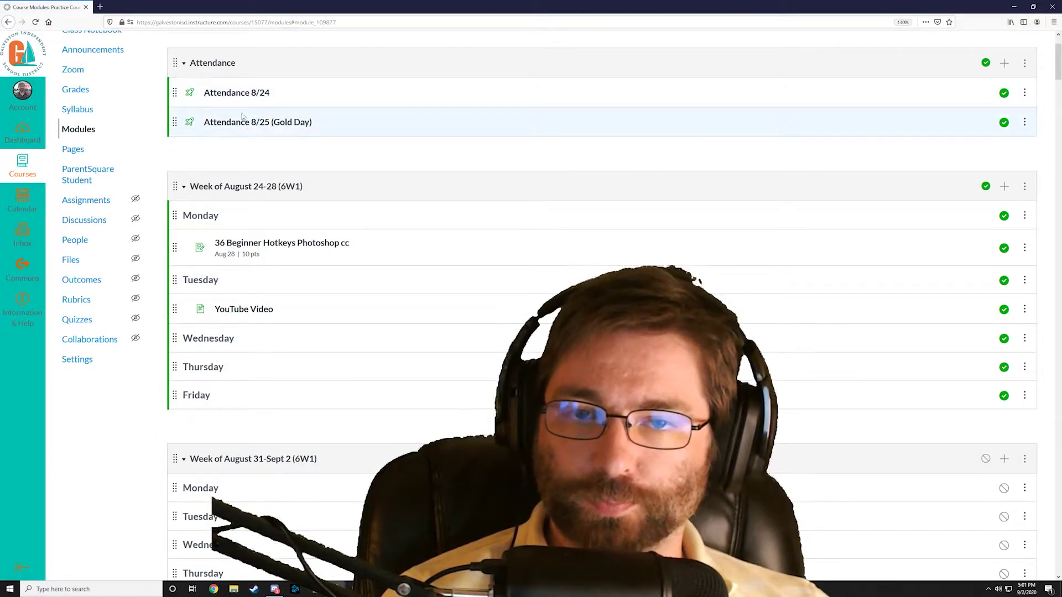
pyautogui.scroll(-10, 334, 308)
pyautogui.scroll(-8, 337, 301)
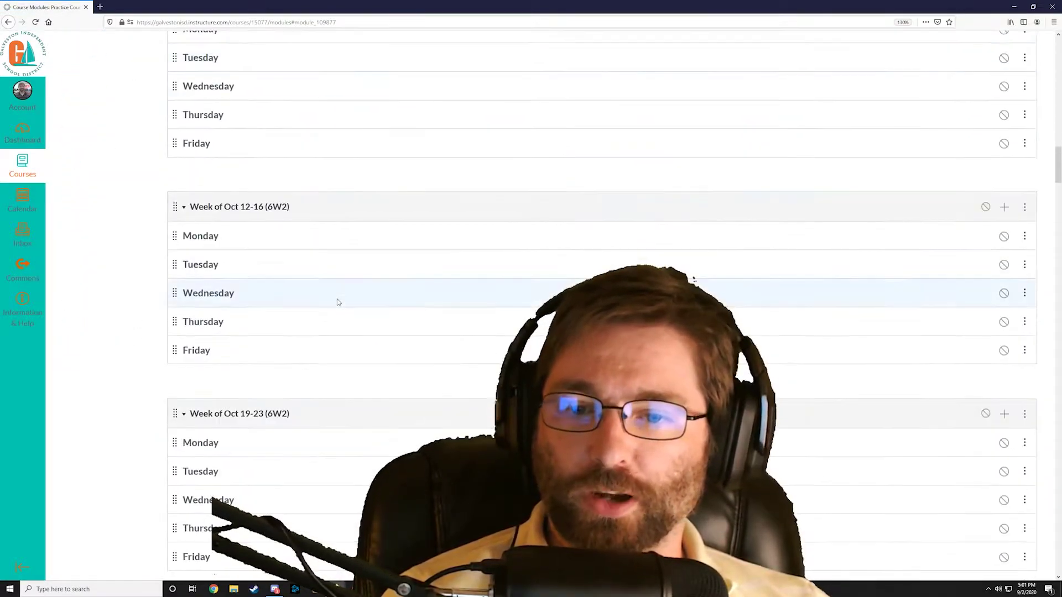
pyautogui.scroll(15, 337, 298)
pyautogui.scroll(5, 339, 301)
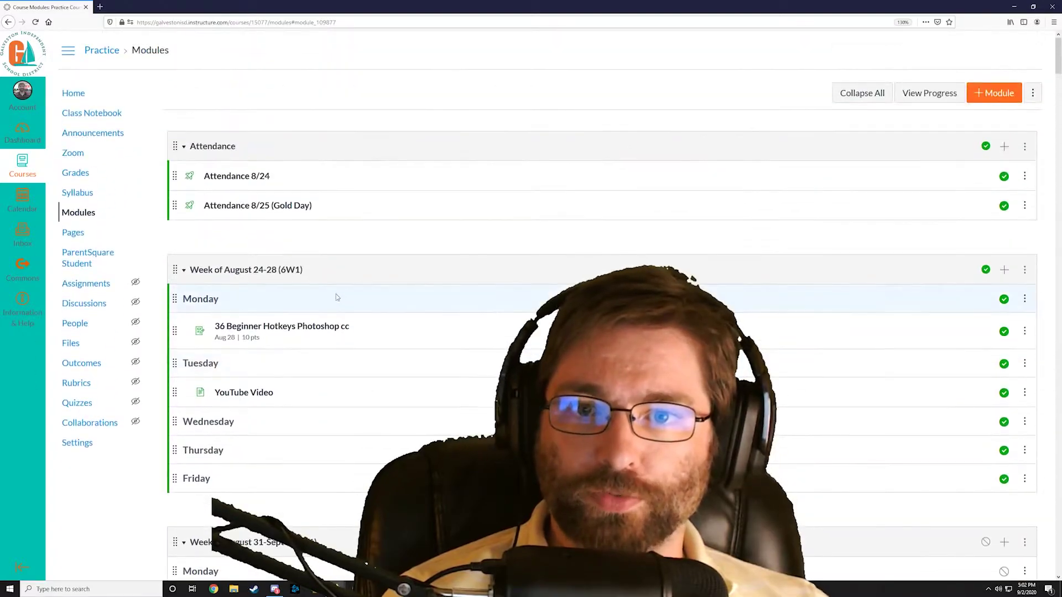
# Preview the Attendance 8/24 survey and examine its question and answer choice
pyautogui.click(224, 176)
pyautogui.click(530, 354)
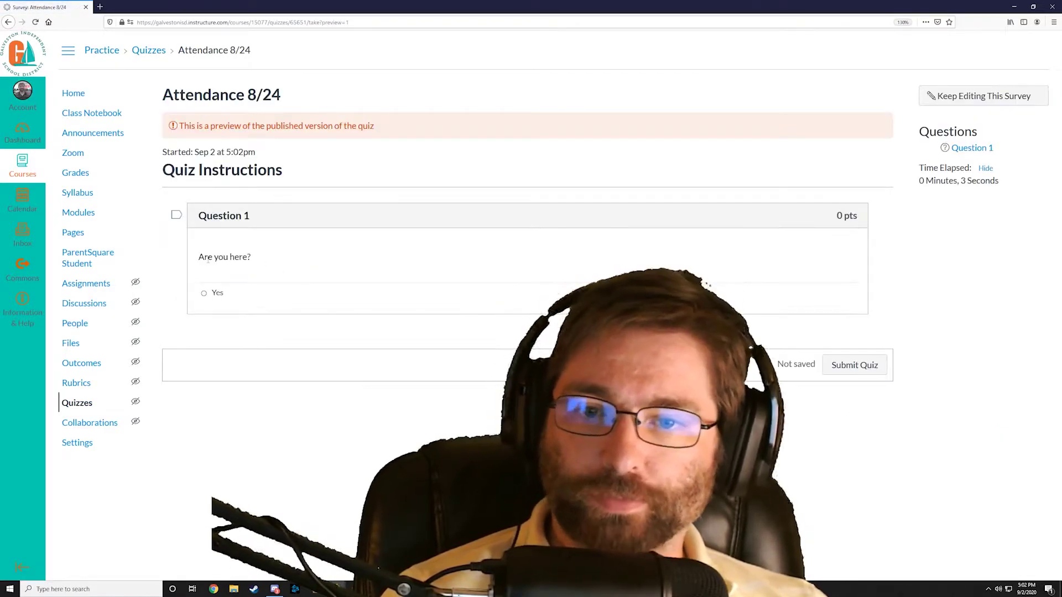
pyautogui.moveTo(204, 260); pyautogui.dragTo(280, 269)
pyautogui.moveTo(232, 299); pyautogui.dragTo(193, 294)
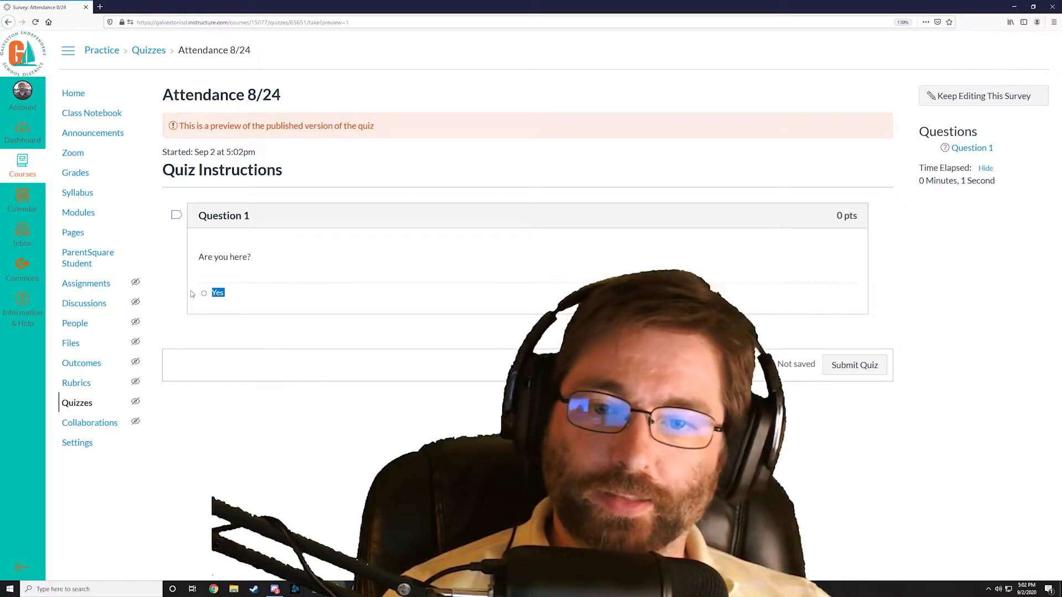
pyautogui.click(341, 267)
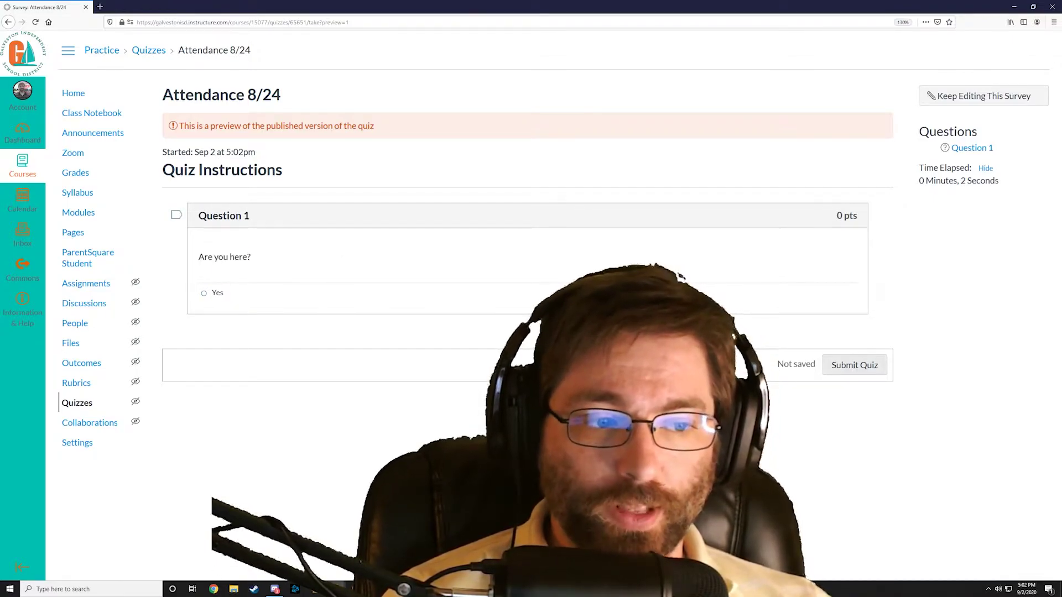
# Go back to the course home page, then reopen Attendance 8/24 from the module list and view its survey moderation page
pyautogui.click(78, 94)
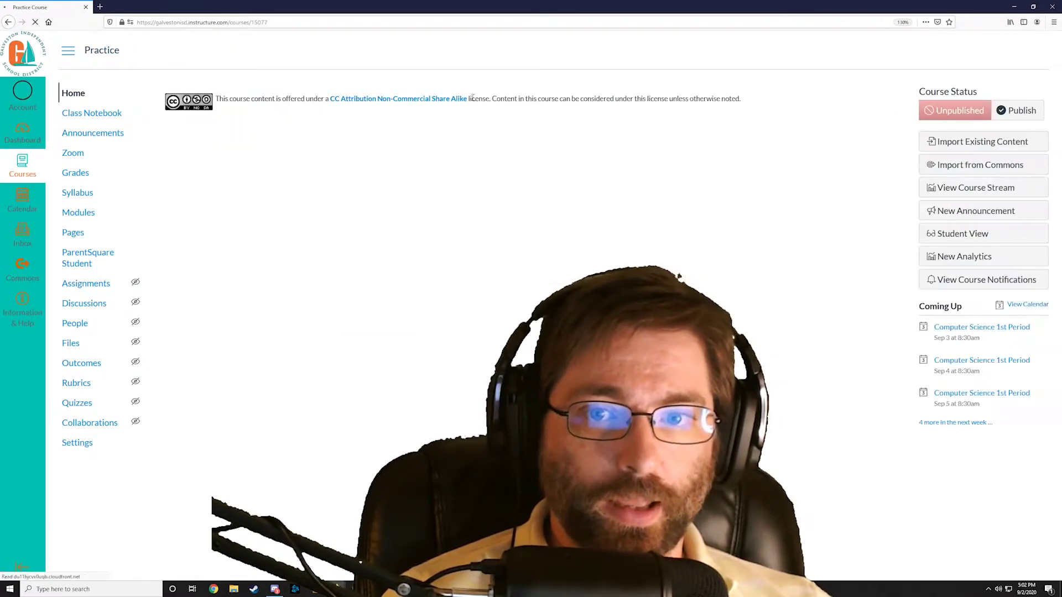
pyautogui.scroll(-3, 331, 218)
pyautogui.scroll(3, 290, 207)
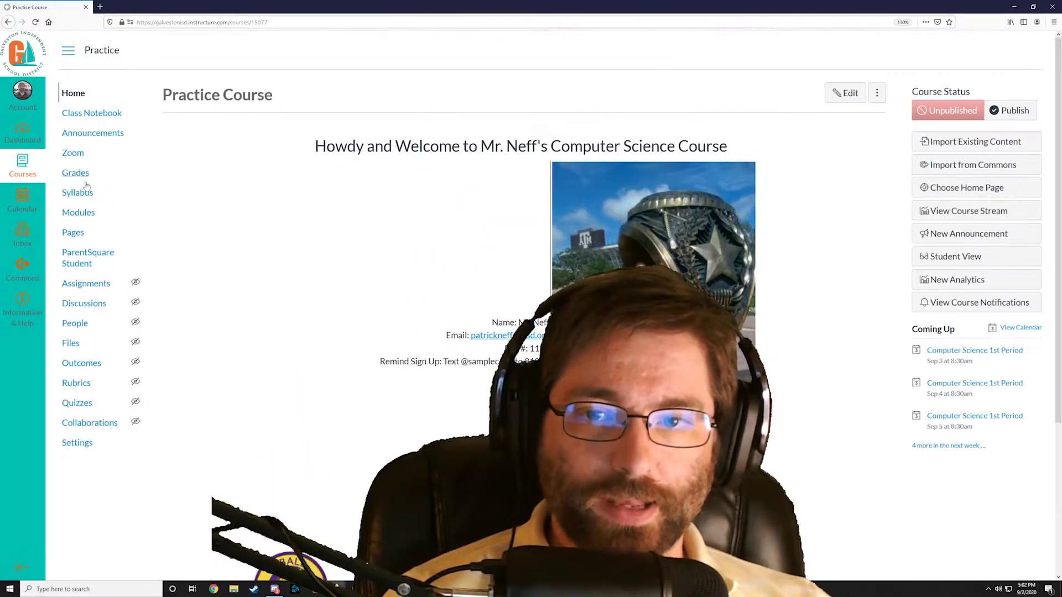
pyautogui.click(95, 219)
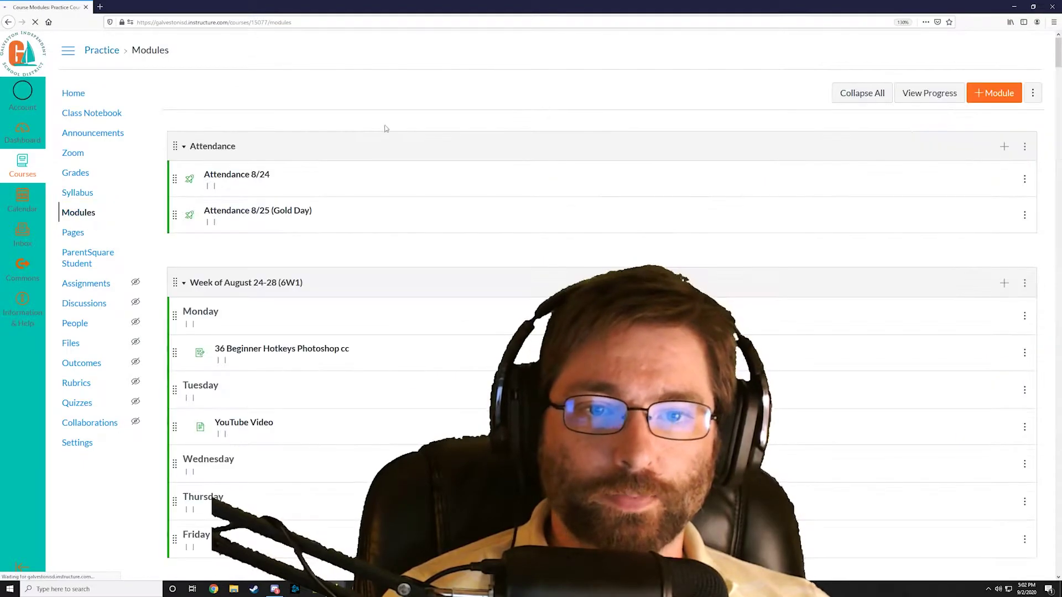
pyautogui.click(243, 177)
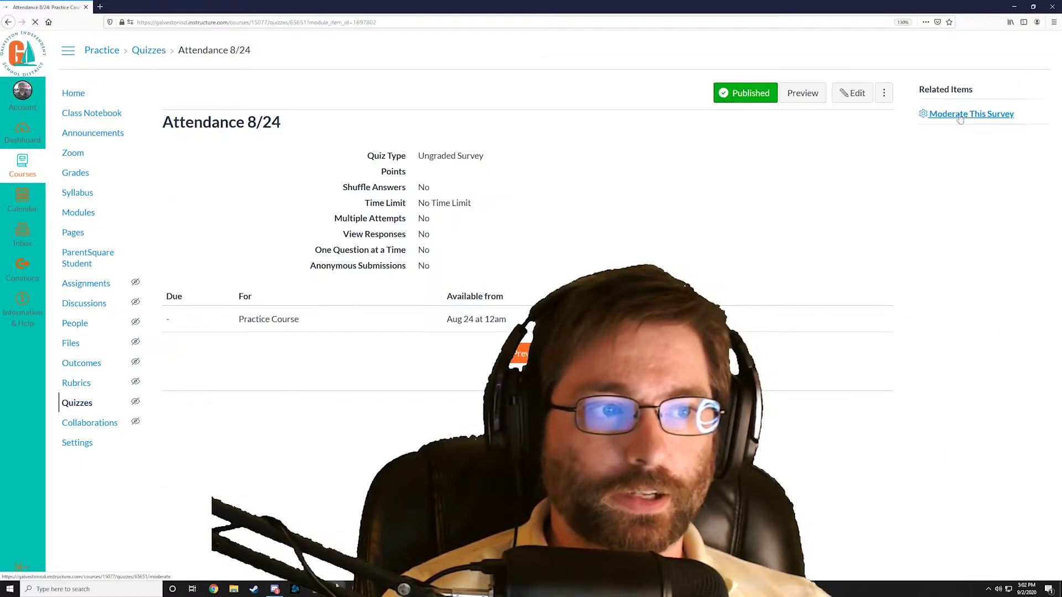
pyautogui.click(969, 117)
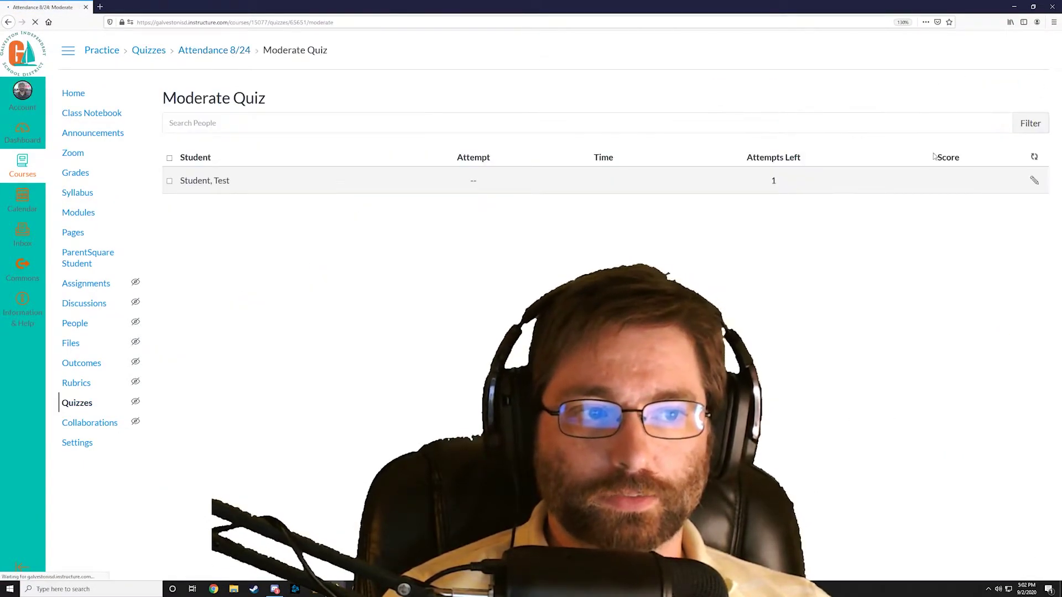
# Examine the test student's attempt, attempts left and score in the moderation table
pyautogui.moveTo(218, 180); pyautogui.dragTo(288, 182)
pyautogui.moveTo(465, 182); pyautogui.dragTo(545, 182)
pyautogui.moveTo(770, 187); pyautogui.dragTo(808, 186)
pyautogui.click(993, 178)
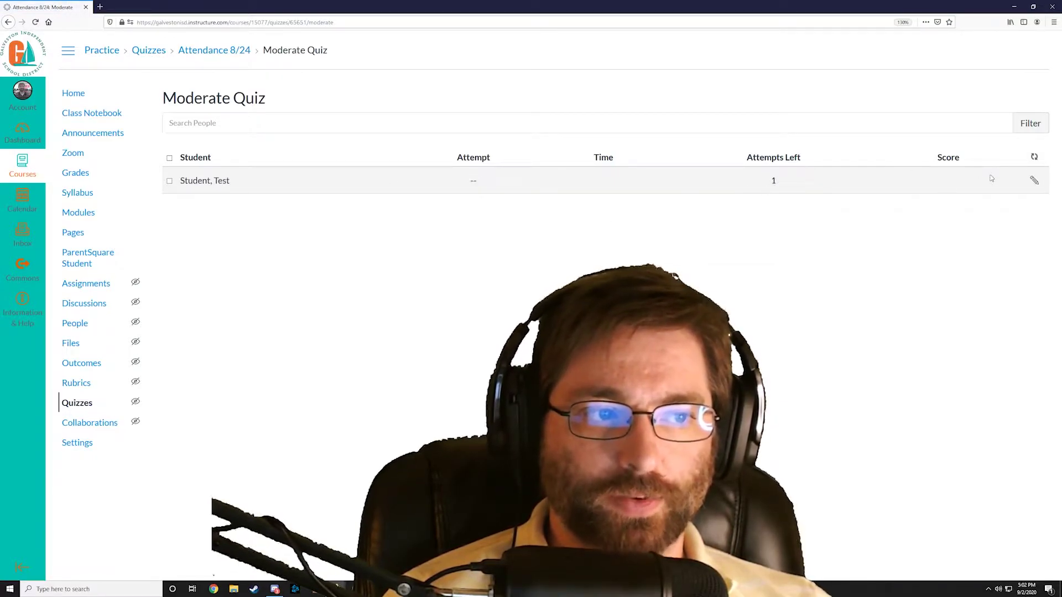
# Return to the course home page and open the Attendance module through its Attendance badge
pyautogui.click(76, 93)
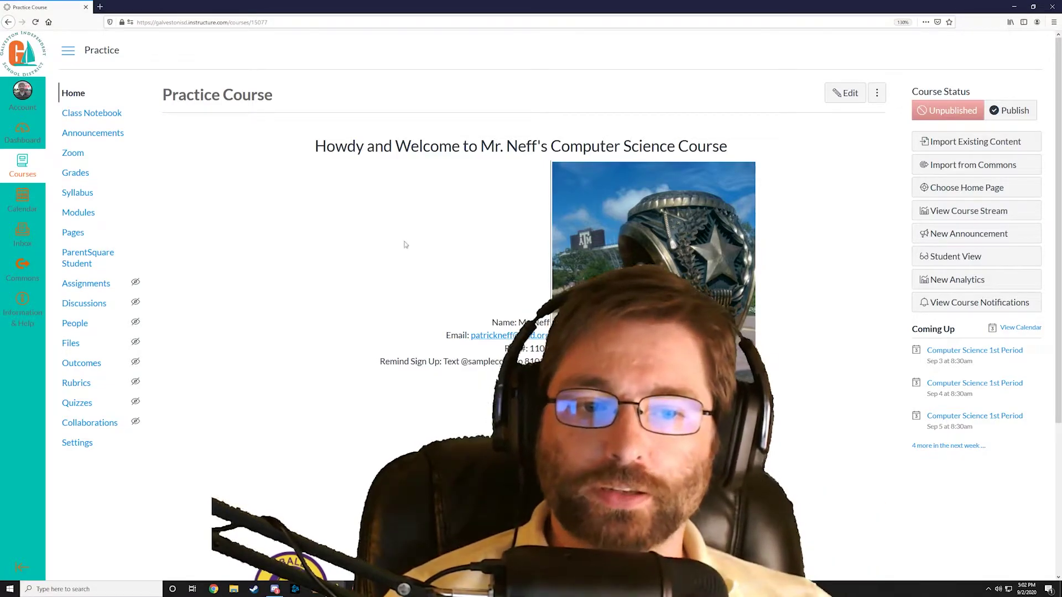
pyautogui.scroll(-3, 347, 258)
pyautogui.scroll(3, 347, 258)
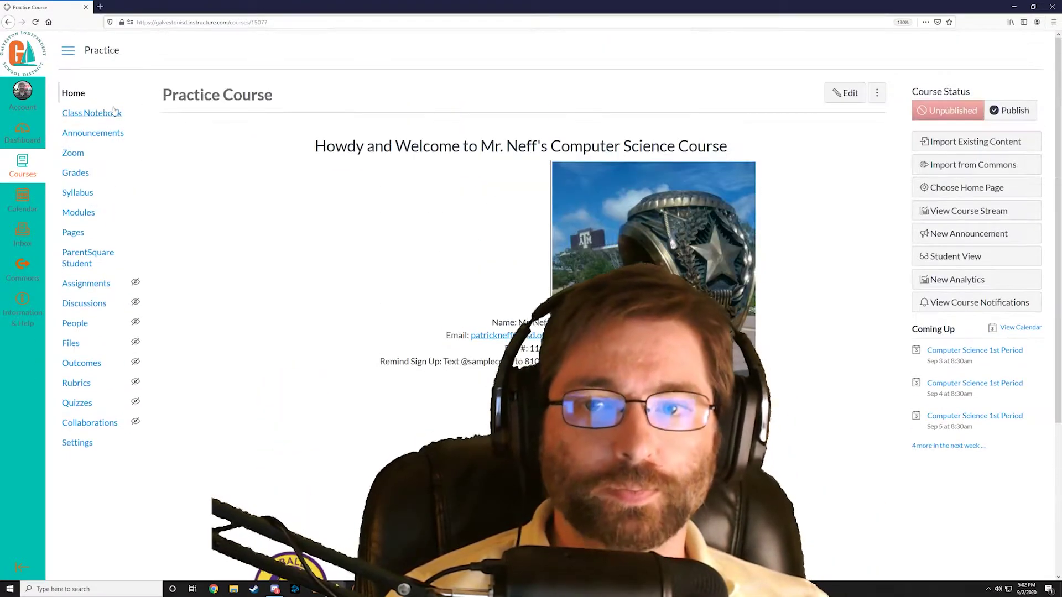
pyautogui.scroll(-3, 319, 455)
pyautogui.click(319, 455)
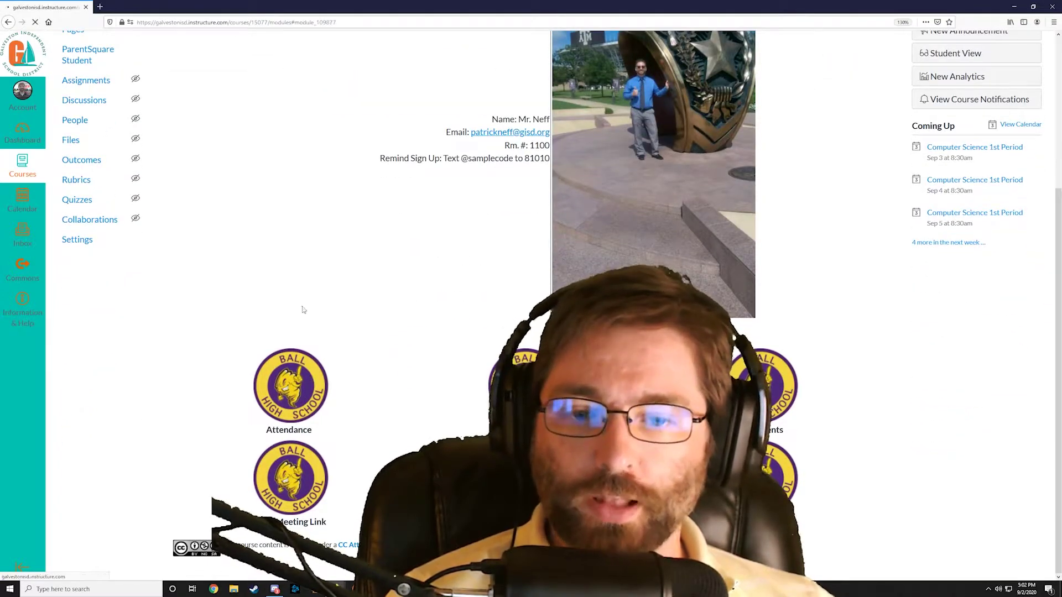
pyautogui.scroll(2, 329, 212)
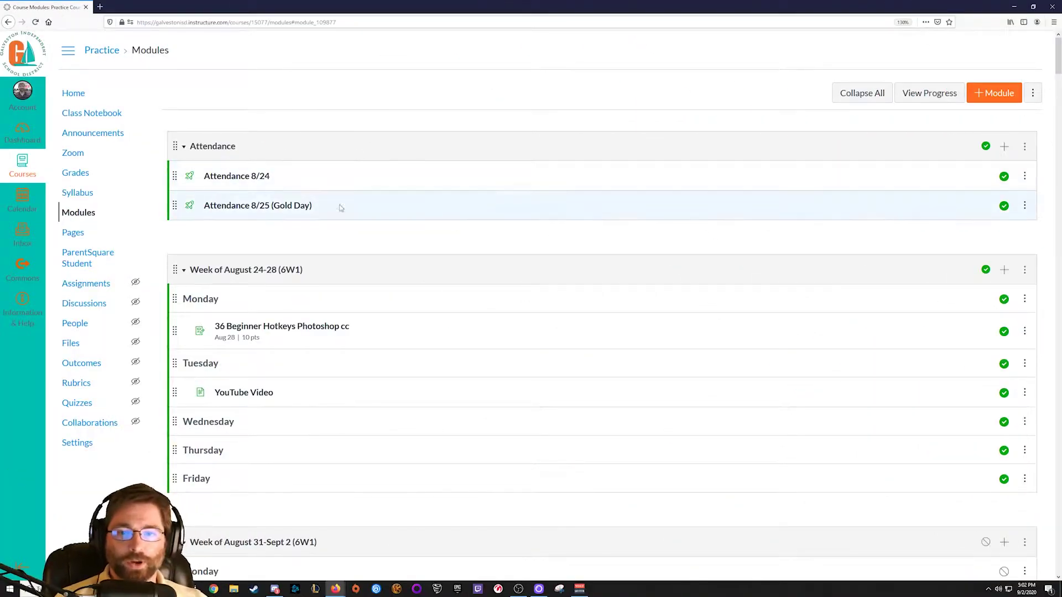
# Start a new quiz item in the Attendance module and put it in the Assignments group
pyautogui.click(1004, 147)
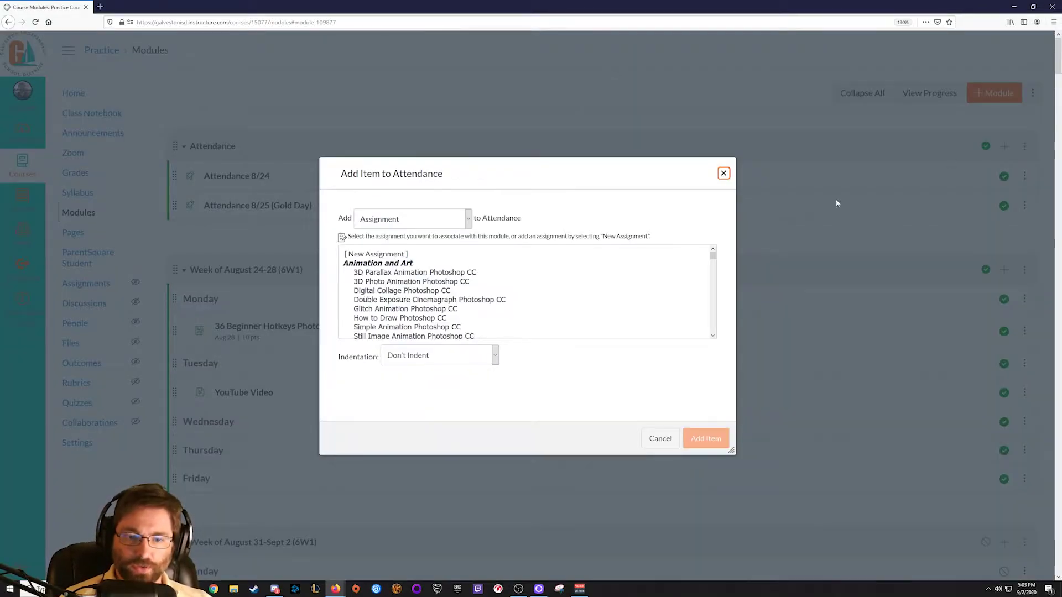
pyautogui.click(448, 223)
pyautogui.click(433, 250)
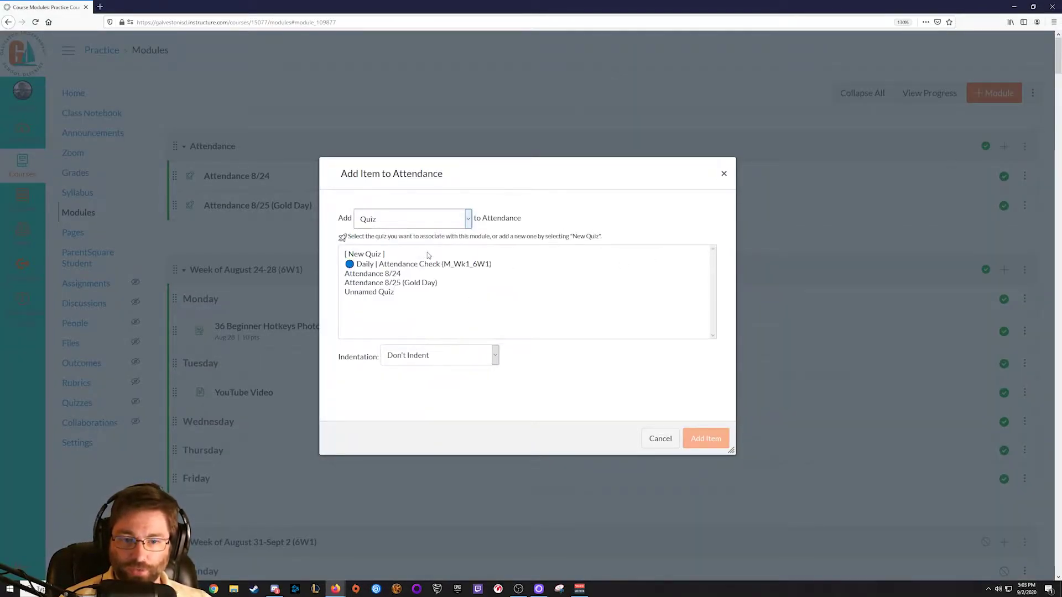
pyautogui.click(364, 256)
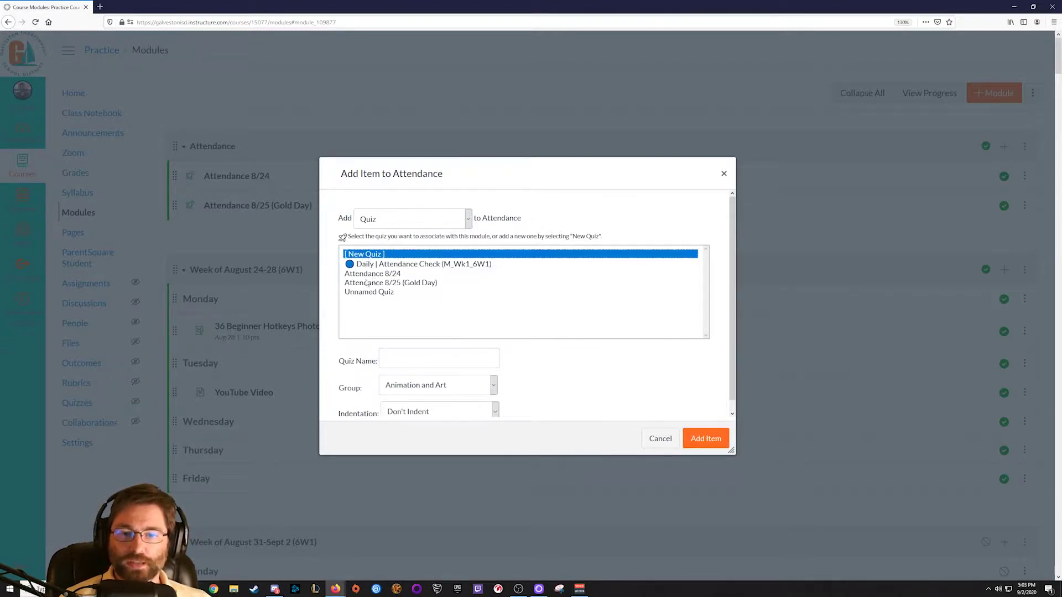
pyautogui.click(419, 358)
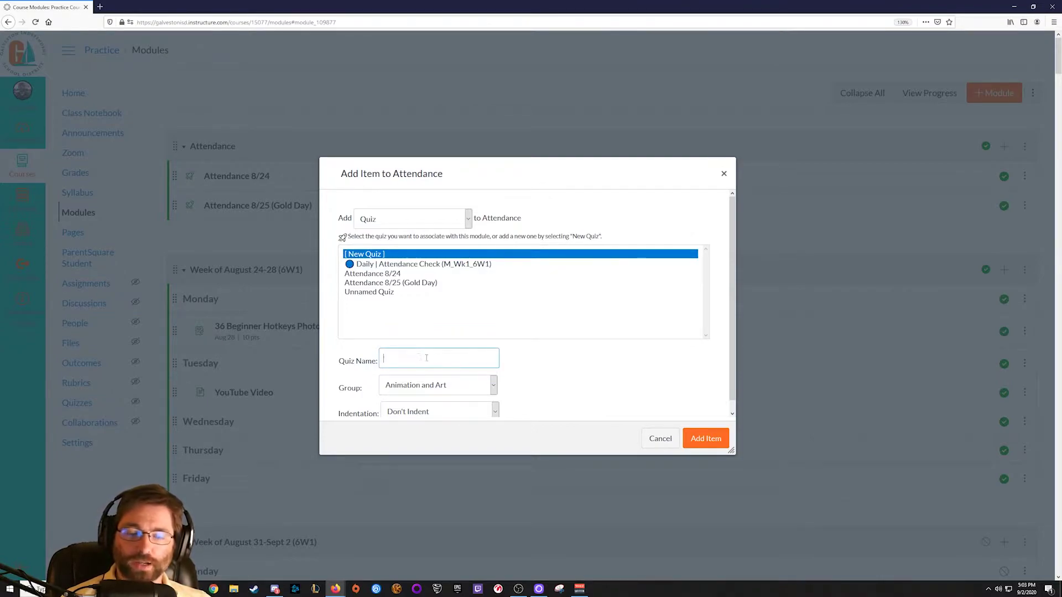
pyautogui.click(437, 385)
pyautogui.click(464, 412)
# Name the new quiz "Attendance 9/3", keep the Assignments group without indentation, and add it to the module
pyautogui.click(440, 359)
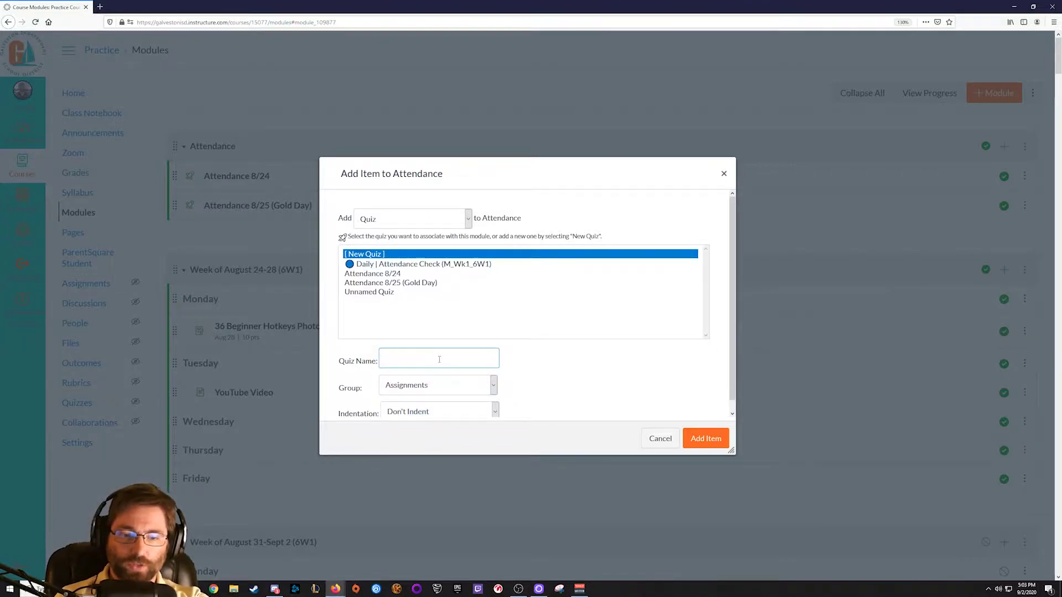
pyautogui.write('Attenda')
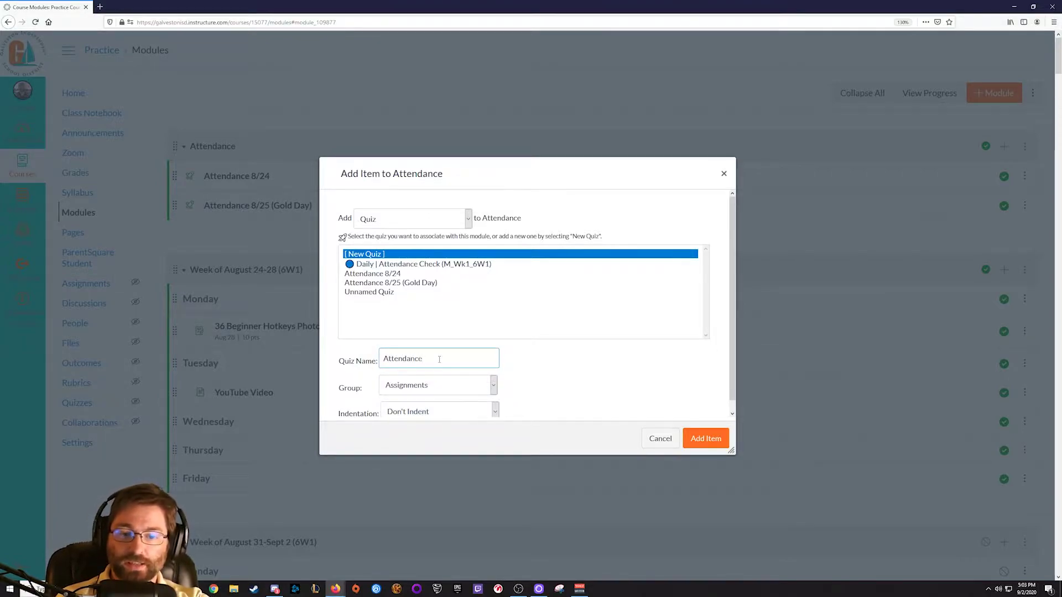
pyautogui.write('nce ')
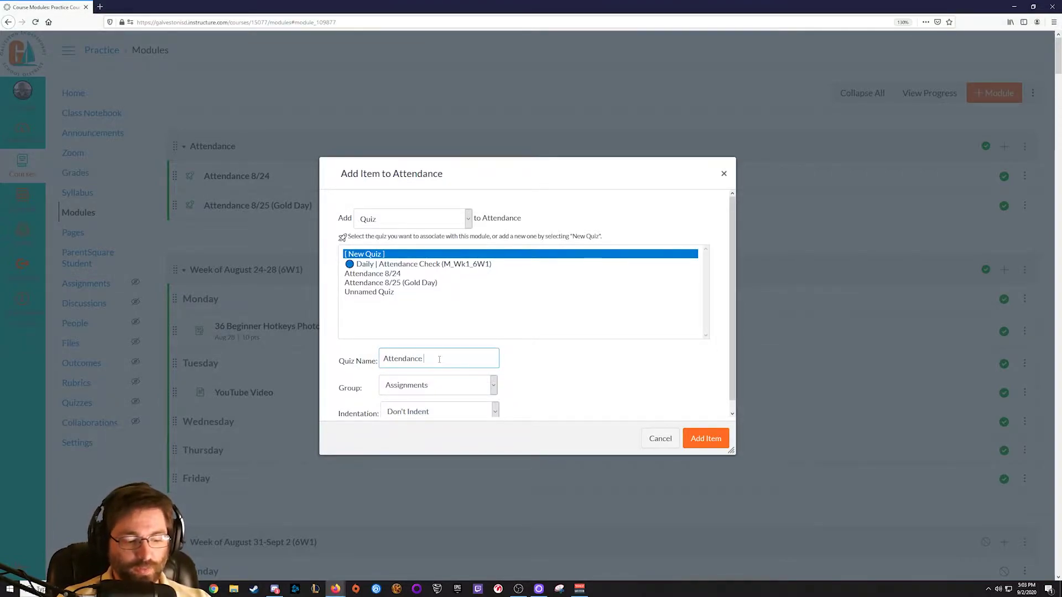
pyautogui.write('9/3')
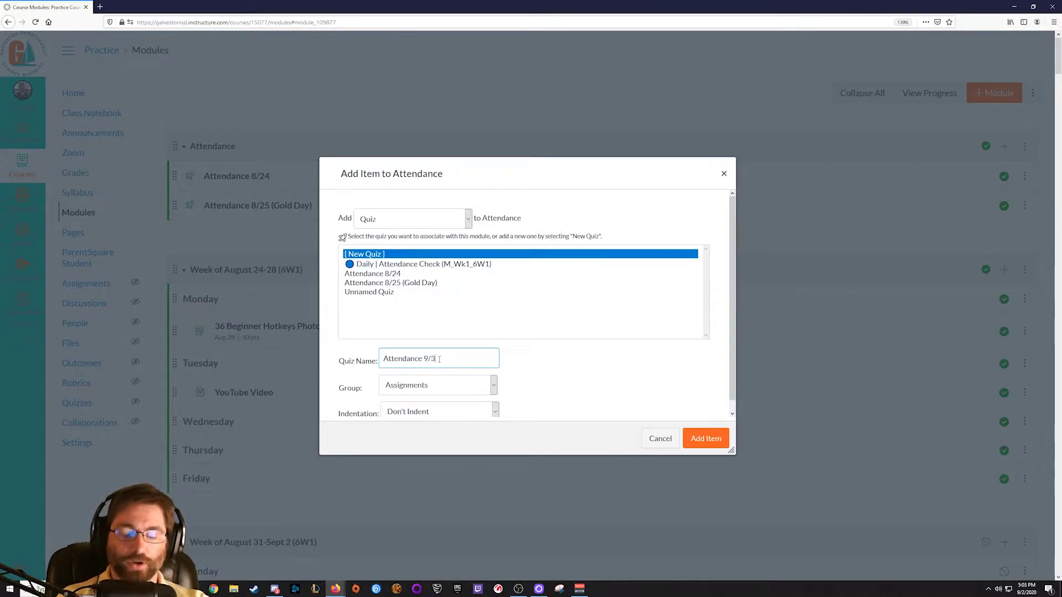
pyautogui.scroll(-1, 439, 358)
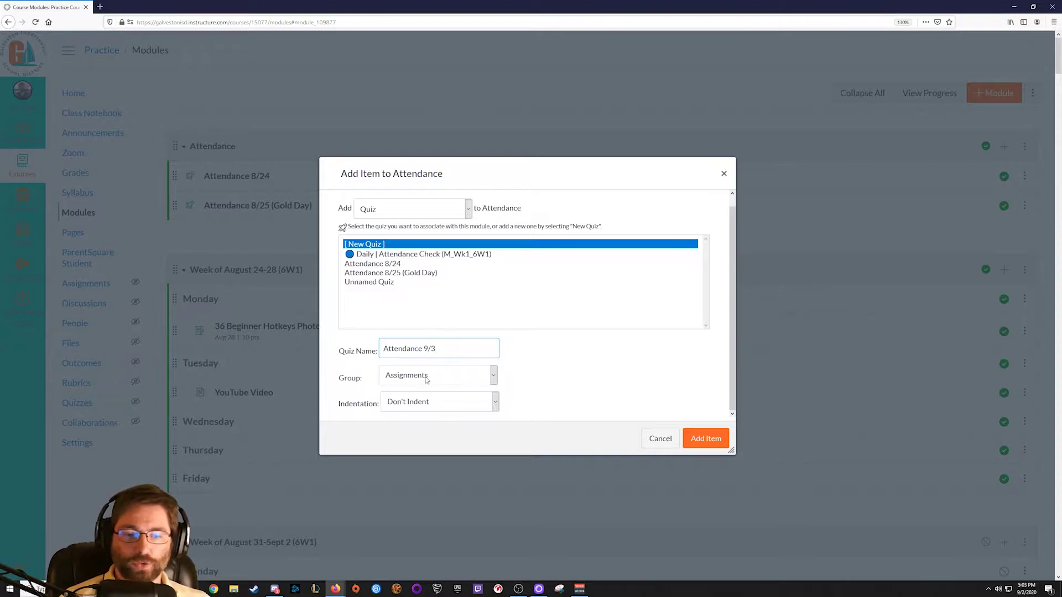
pyautogui.click(428, 381)
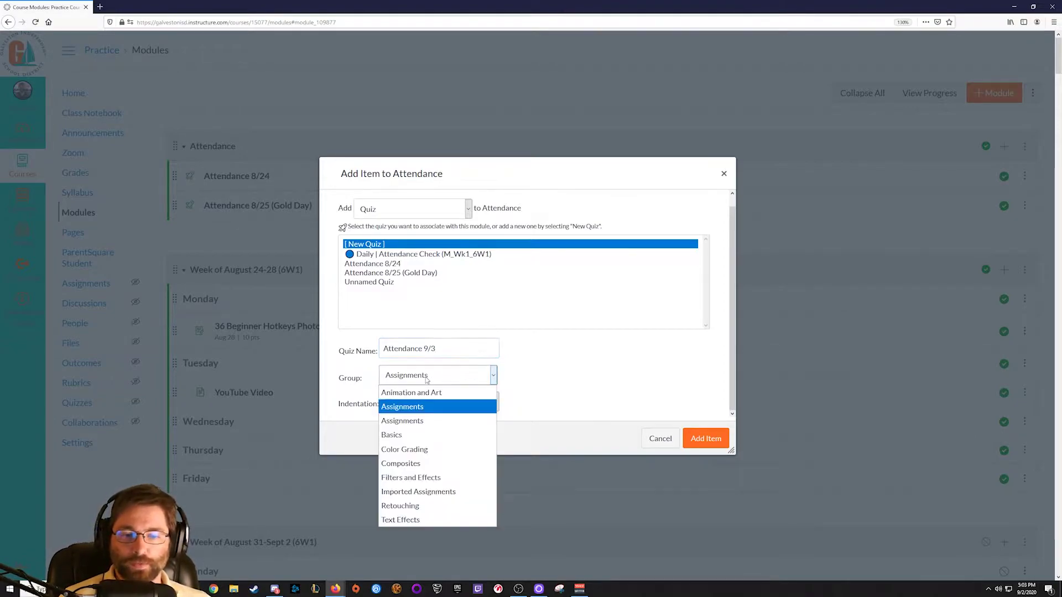
pyautogui.click(498, 376)
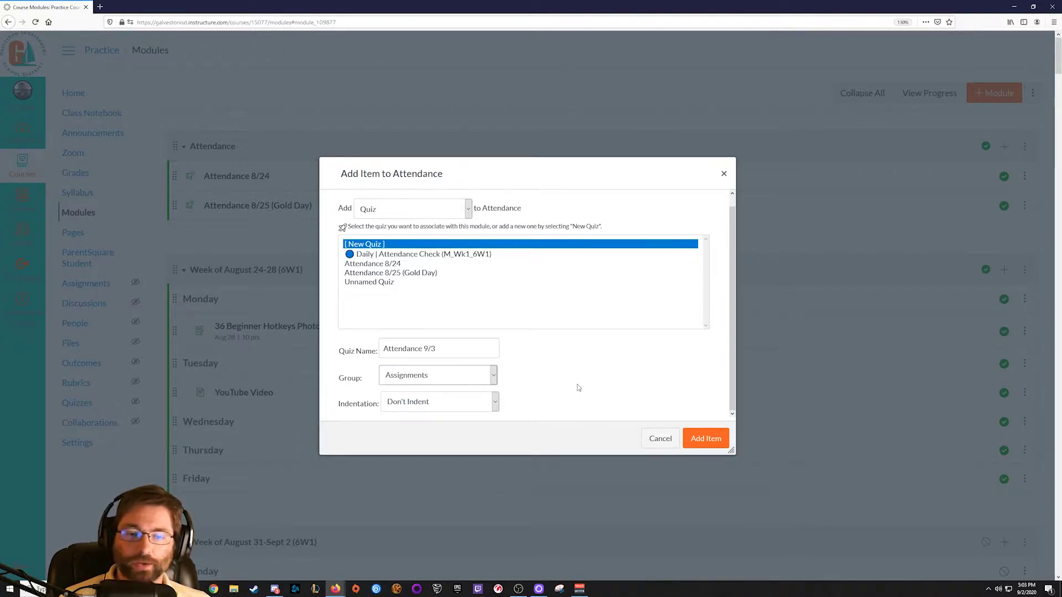
pyautogui.click(709, 440)
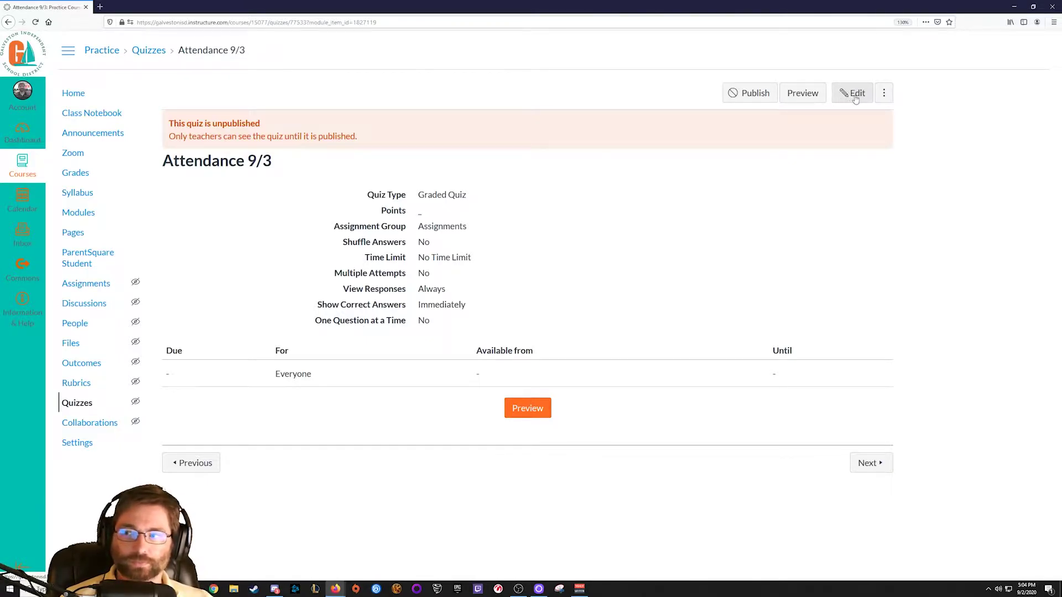
# Edit the Attendance 9/3 quiz and set its quiz type to Ungraded Survey
pyautogui.click(856, 95)
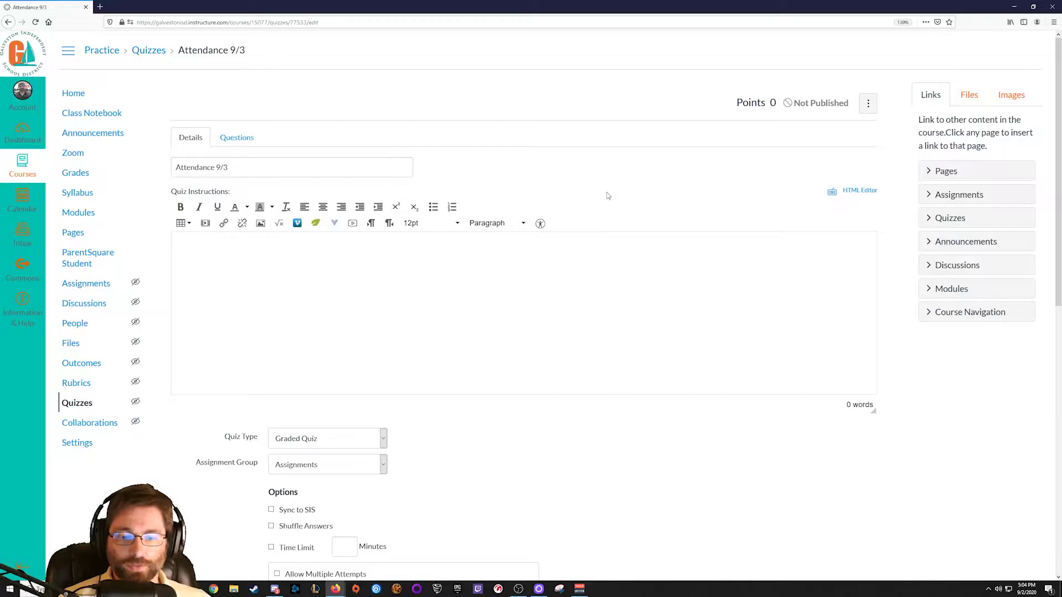
pyautogui.scroll(-10, 606, 195)
pyautogui.scroll(5, 417, 321)
pyautogui.click(346, 202)
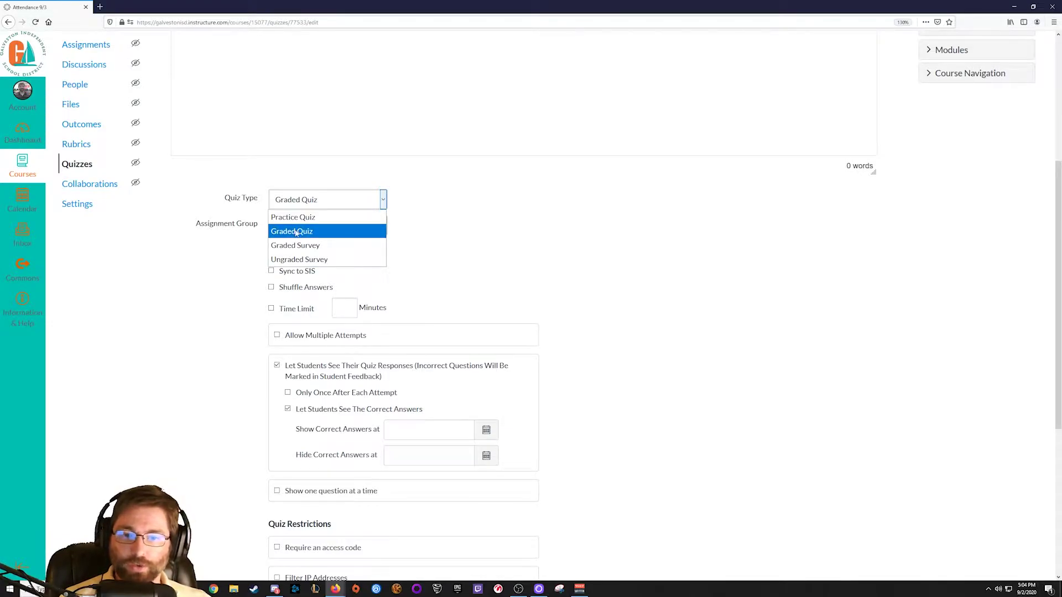
pyautogui.click(308, 261)
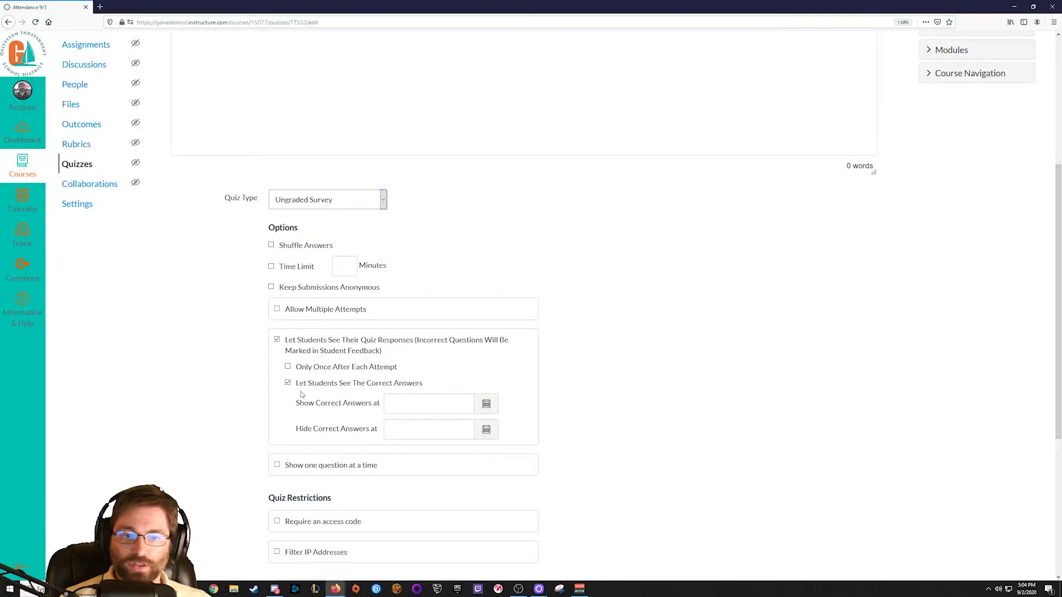
# Turn off the option that lets students see their quiz responses
pyautogui.click(278, 339)
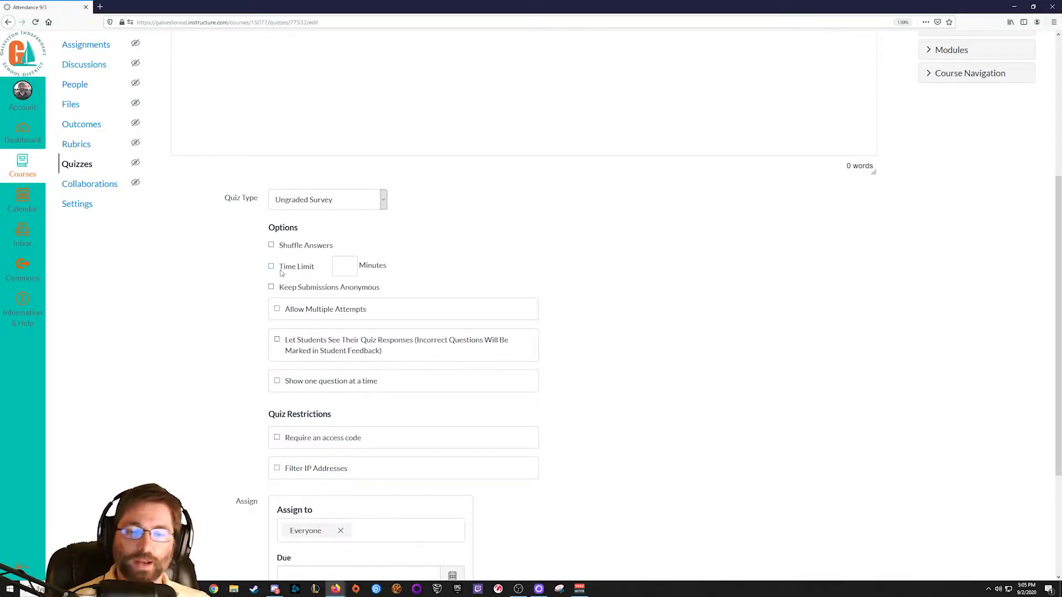
pyautogui.scroll(-2, 281, 273)
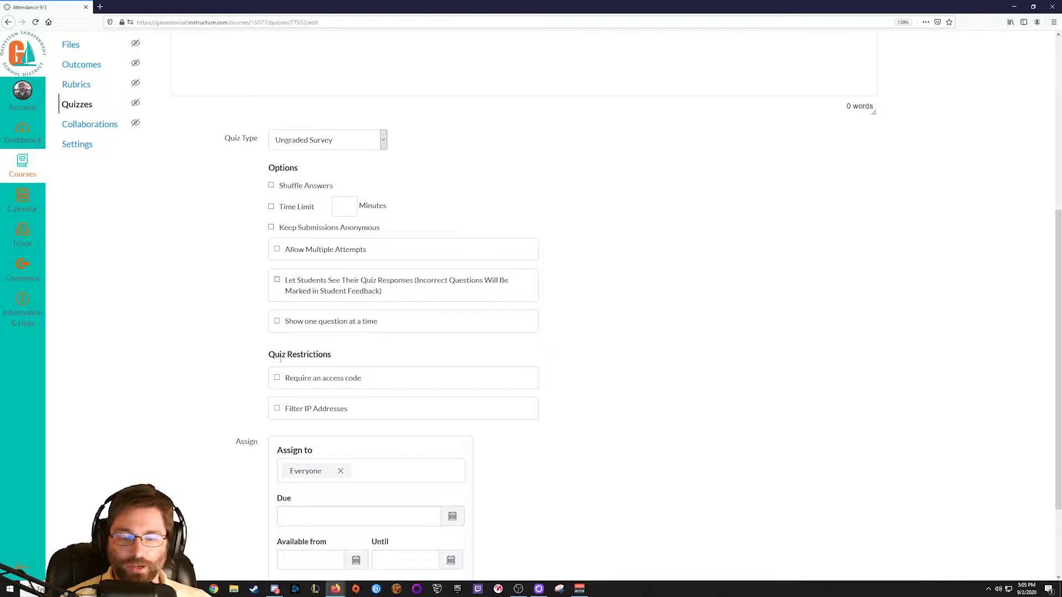
pyautogui.scroll(-4, 249, 371)
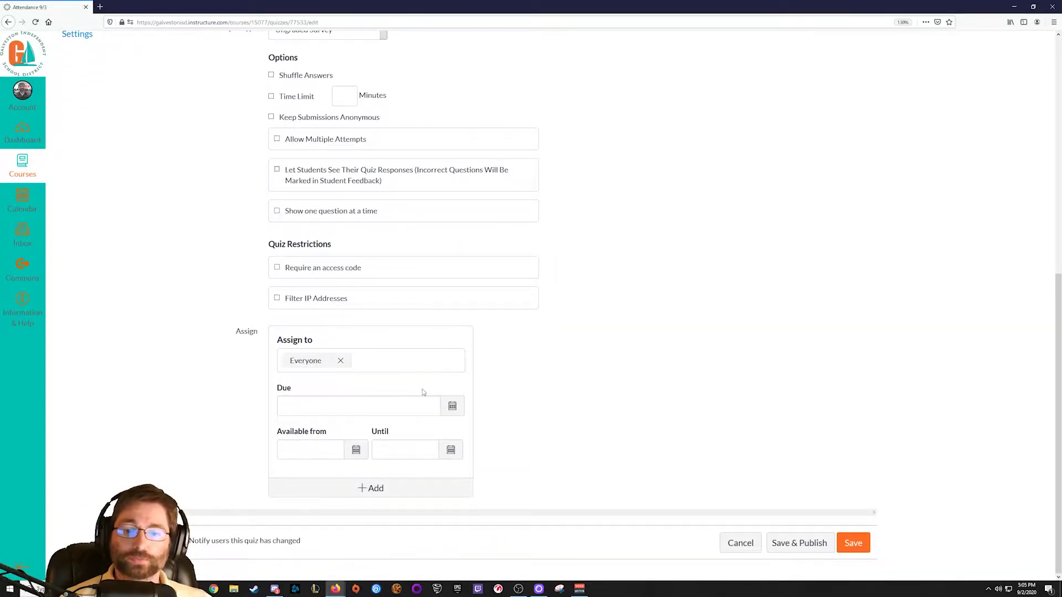
# Replace Everyone with the Practice Course section as the group the survey is assigned to
pyautogui.click(377, 362)
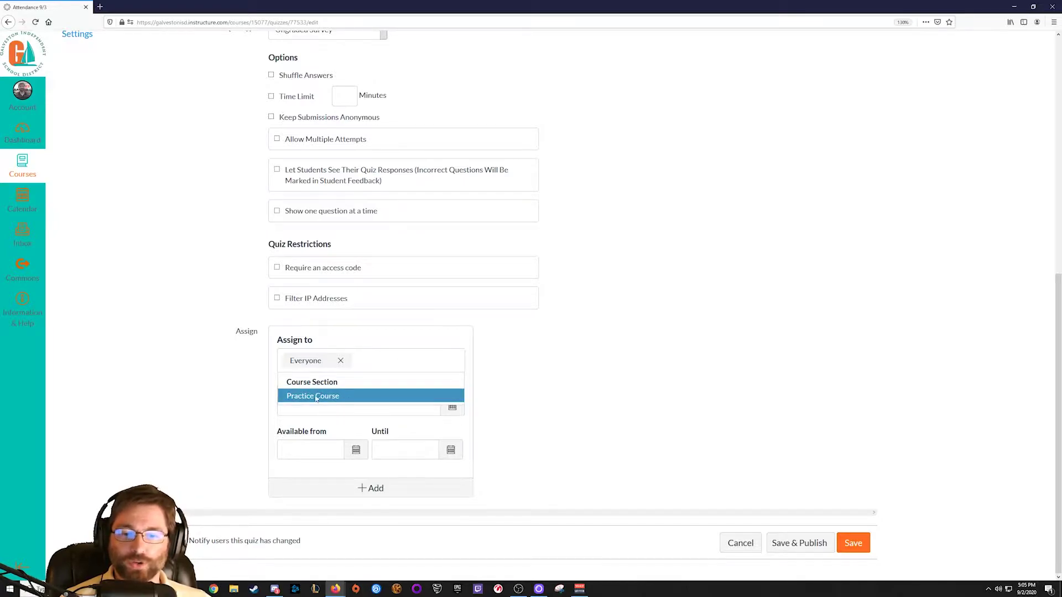
pyautogui.click(604, 394)
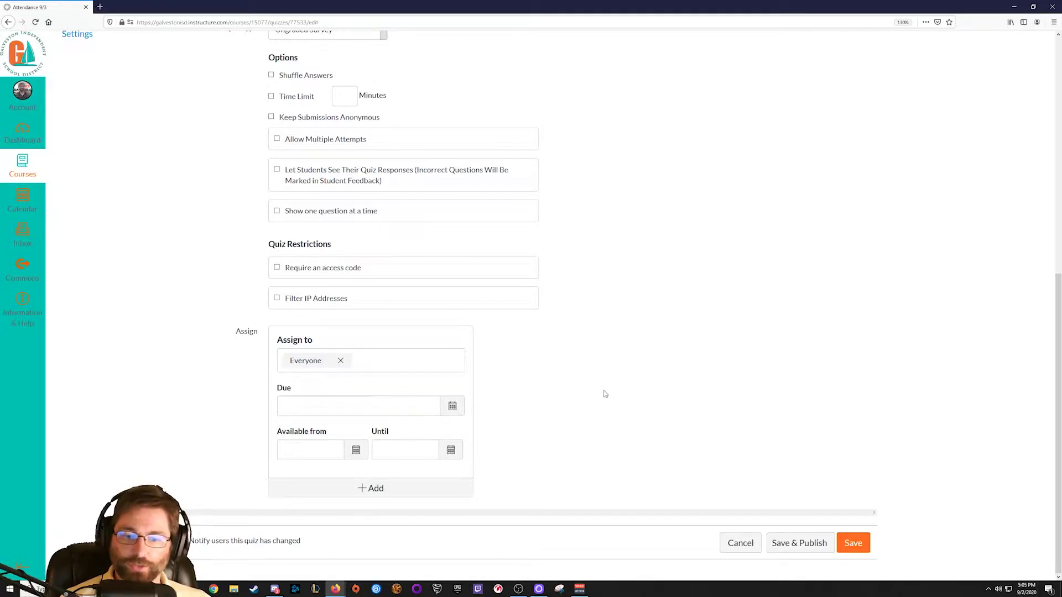
pyautogui.click(341, 361)
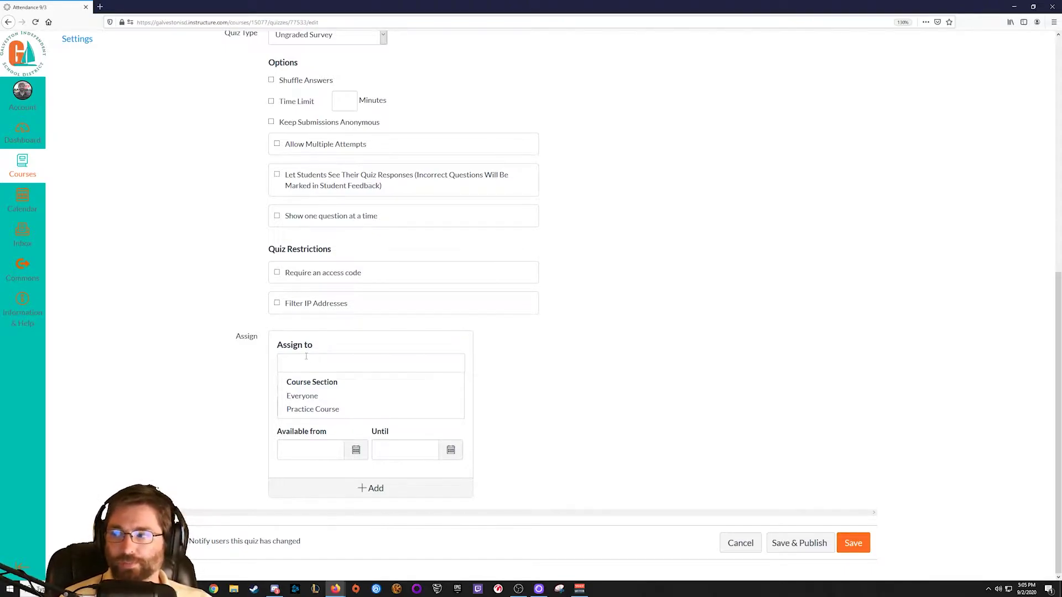
pyautogui.click(305, 357)
pyautogui.click(306, 356)
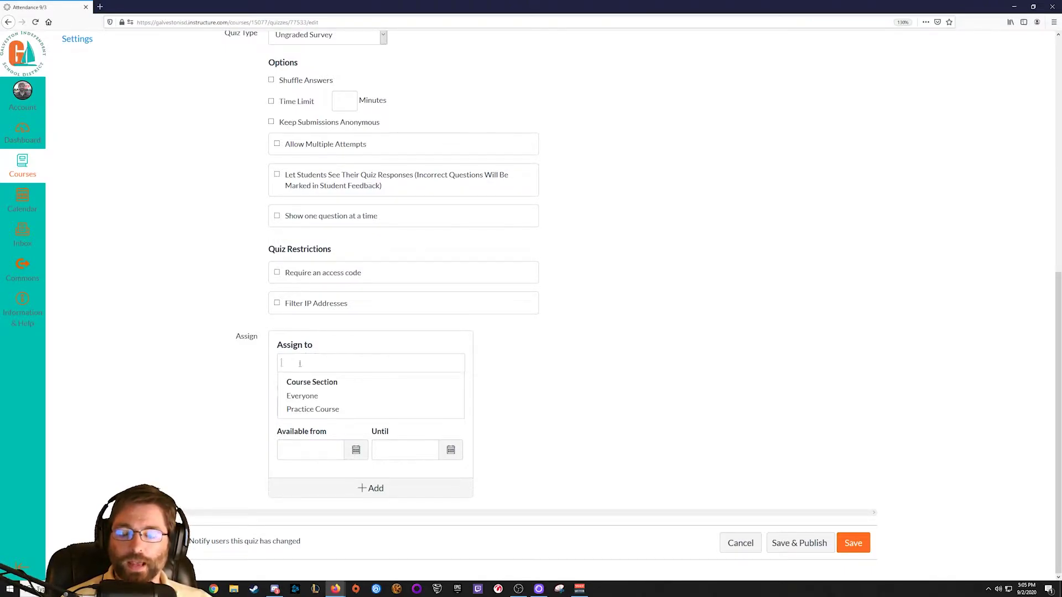
pyautogui.click(235, 394)
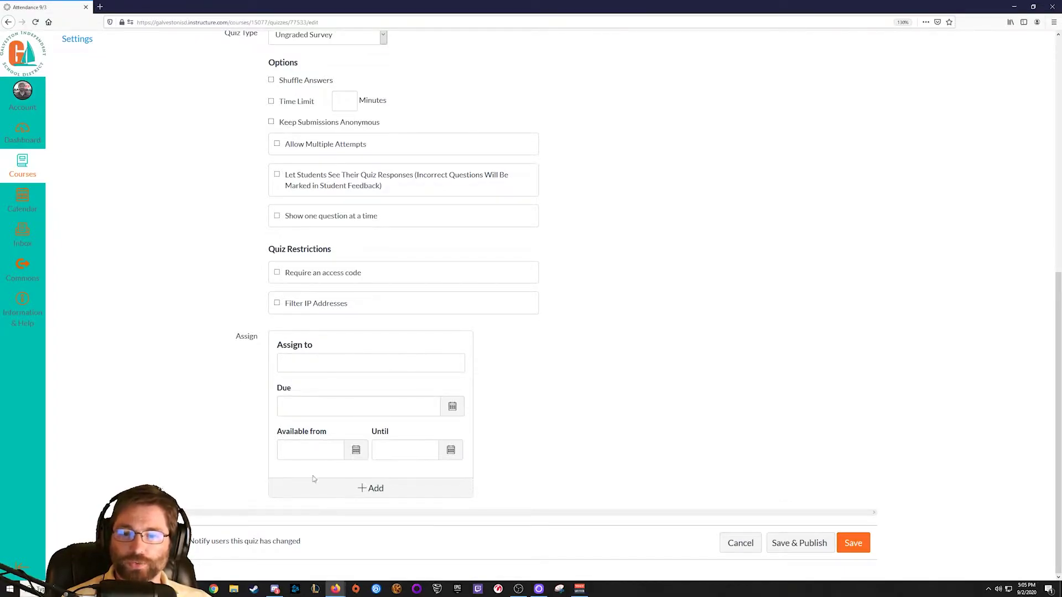
pyautogui.click(298, 363)
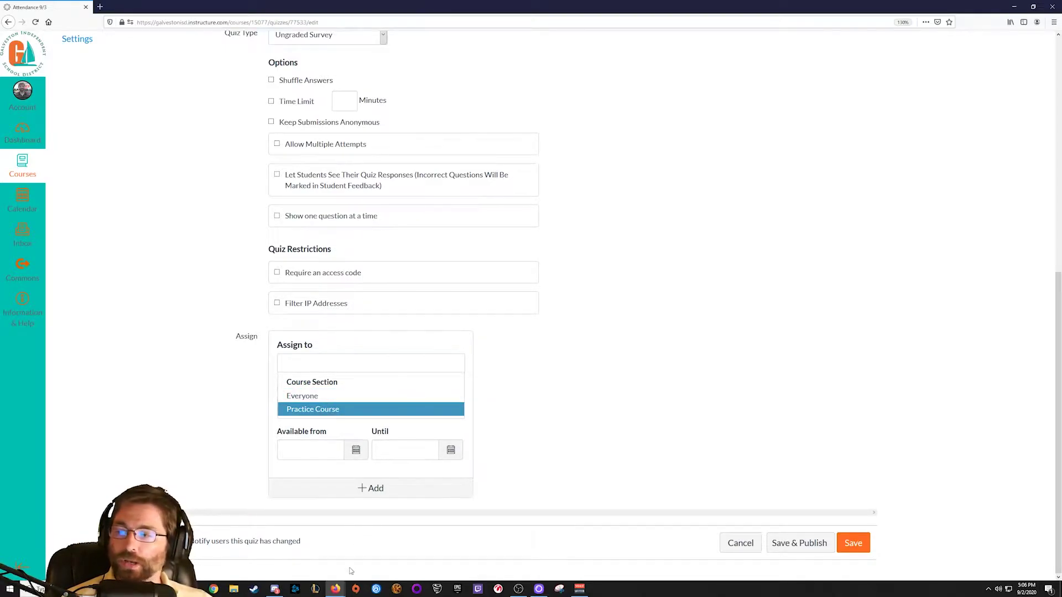
pyautogui.click(307, 410)
pyautogui.click(368, 366)
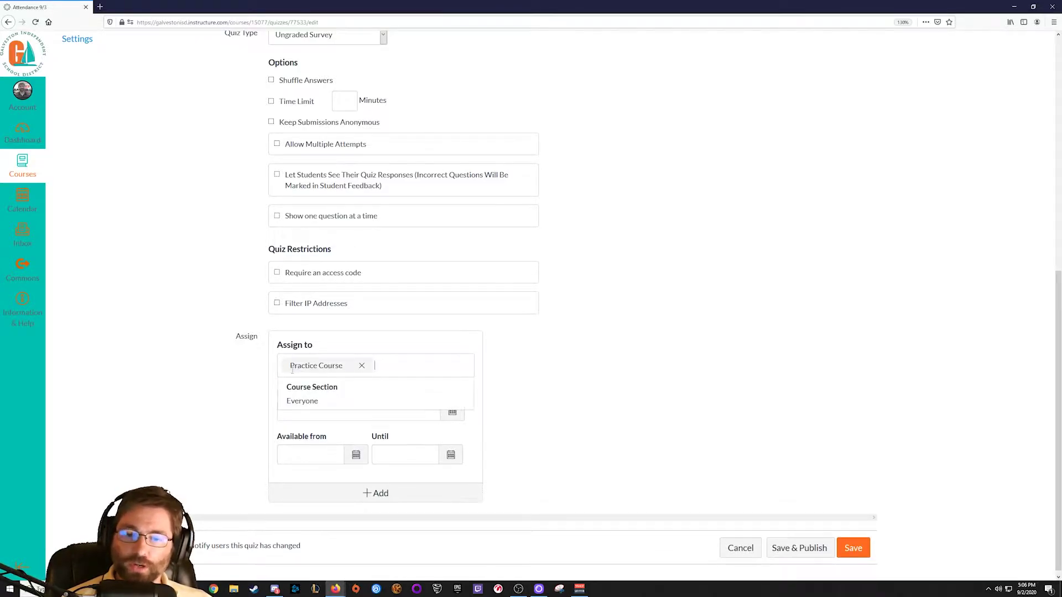
pyautogui.click(222, 384)
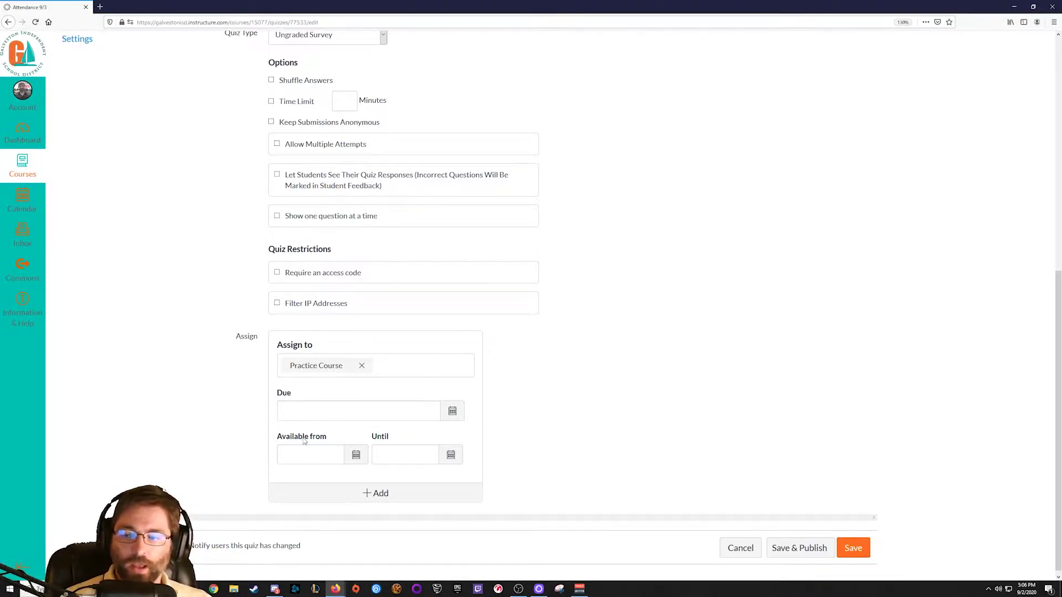
# Make the survey available from Sep 3 8am until Sep 3 11:59pm
pyautogui.click(356, 455)
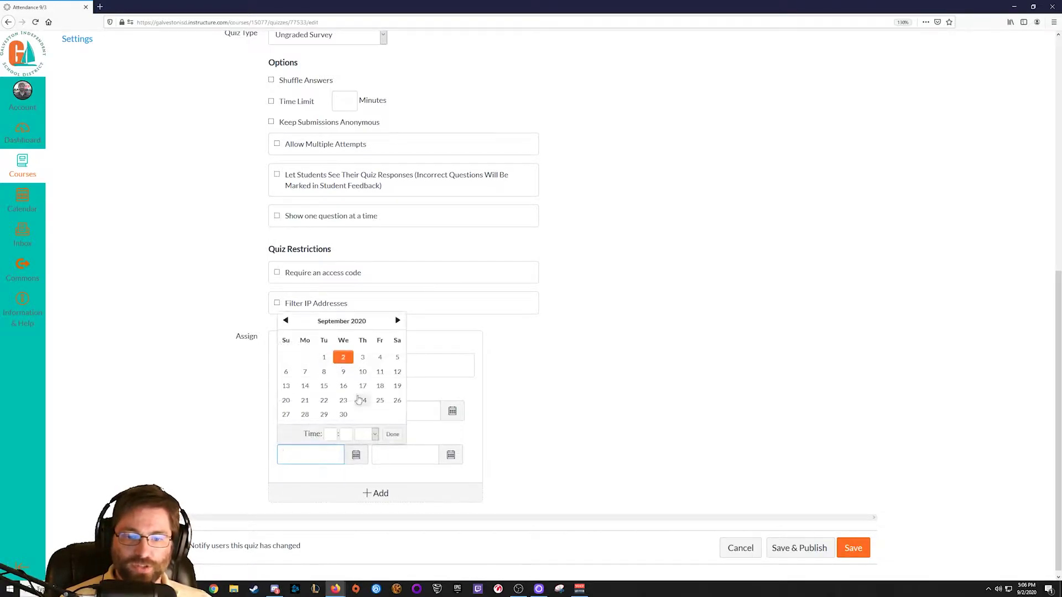
pyautogui.click(363, 358)
pyautogui.click(451, 454)
pyautogui.click(458, 358)
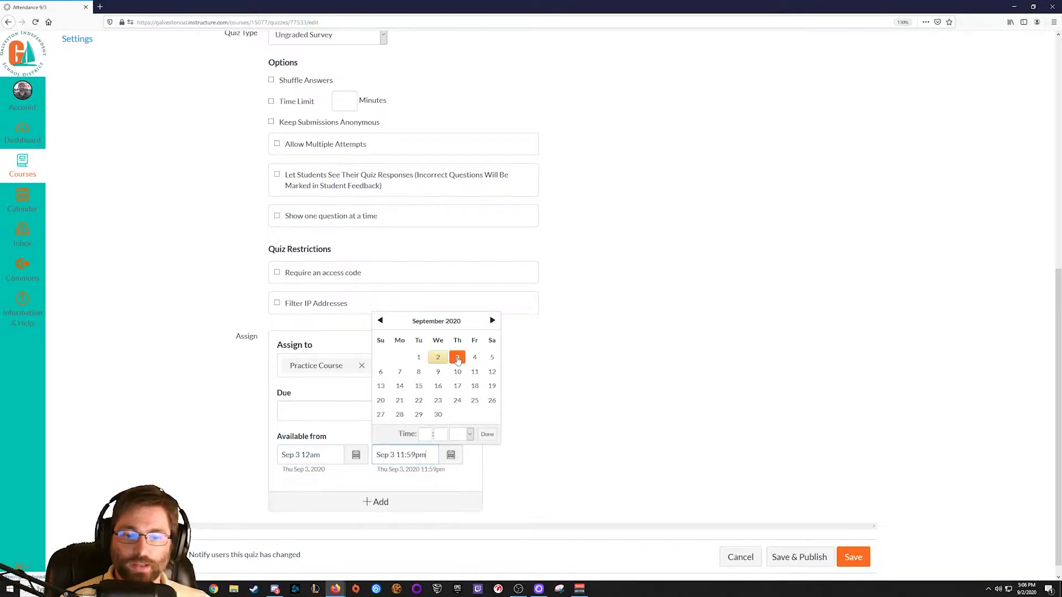
pyautogui.doubleClick(303, 454)
pyautogui.write('8')
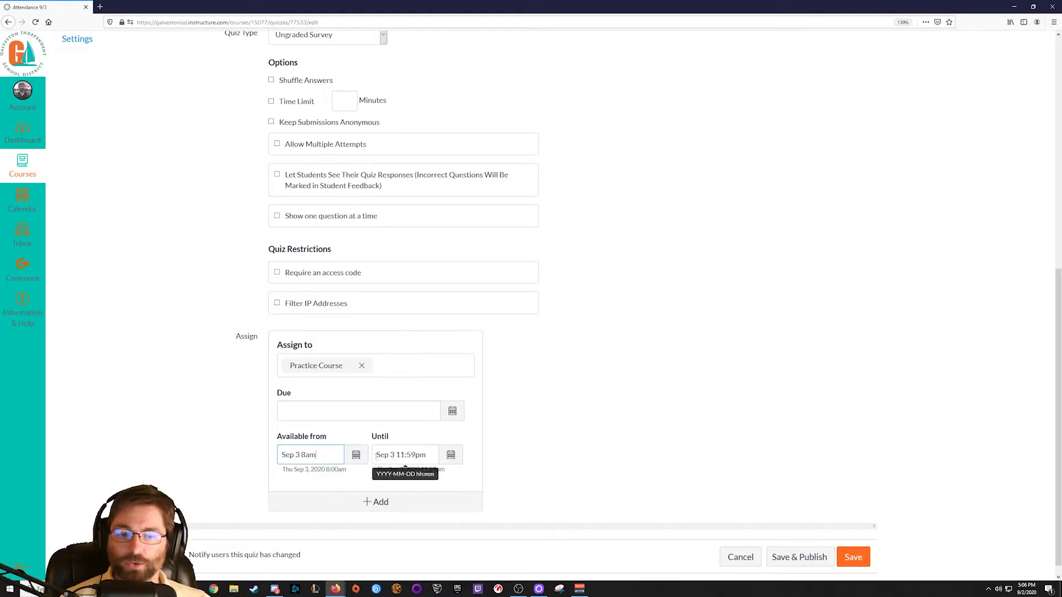
pyautogui.moveTo(377, 455); pyautogui.dragTo(429, 455)
pyautogui.click(543, 449)
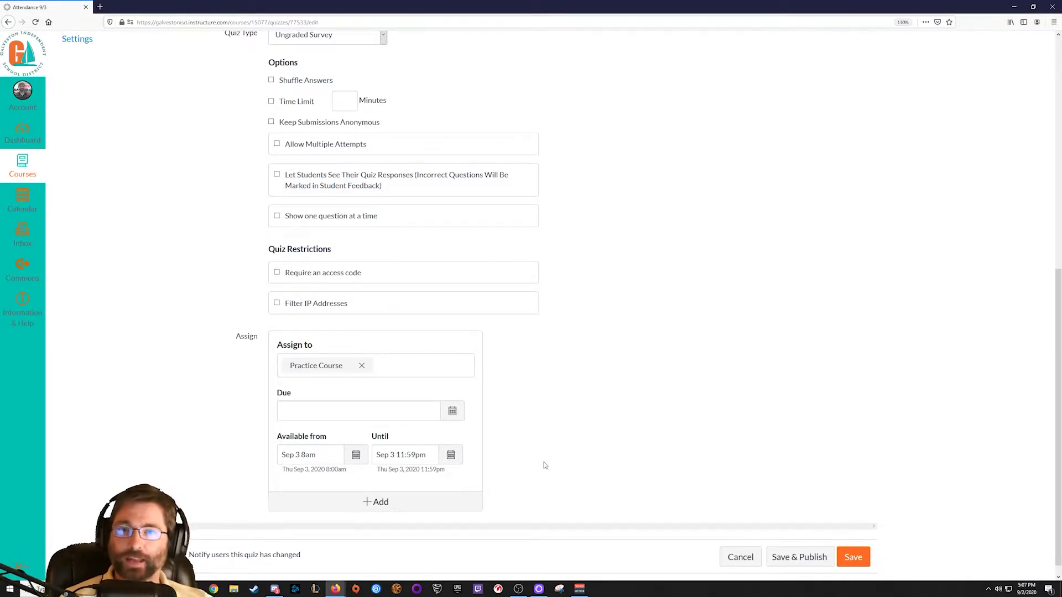
# Enter "Please fill out for attendance." as the quiz instructions
pyautogui.scroll(5, 555, 464)
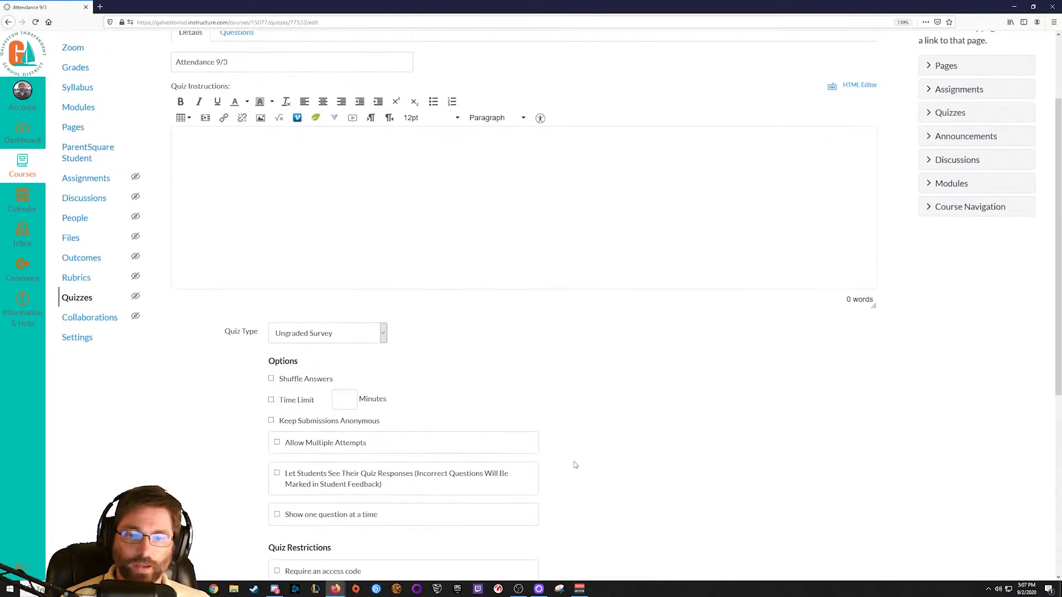
pyautogui.scroll(-5, 576, 462)
pyautogui.scroll(5, 575, 462)
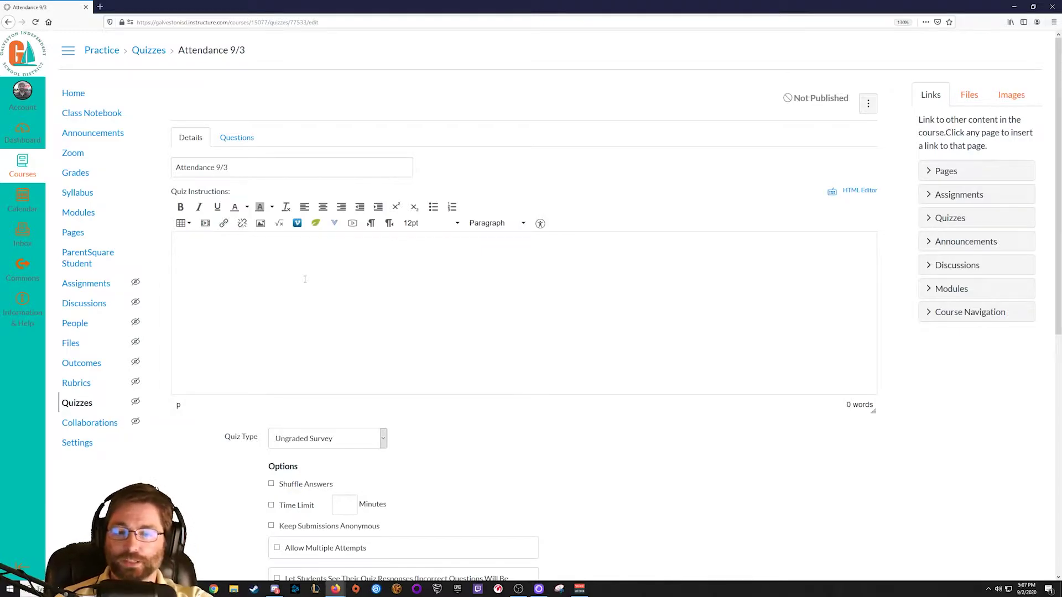
pyautogui.write('Please fi')
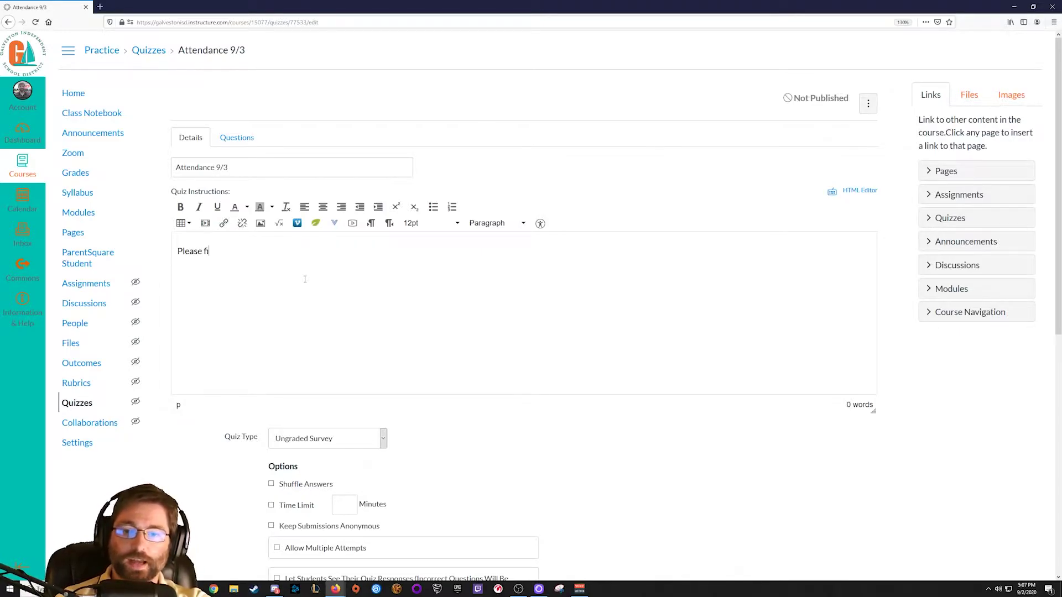
pyautogui.write('ll out ')
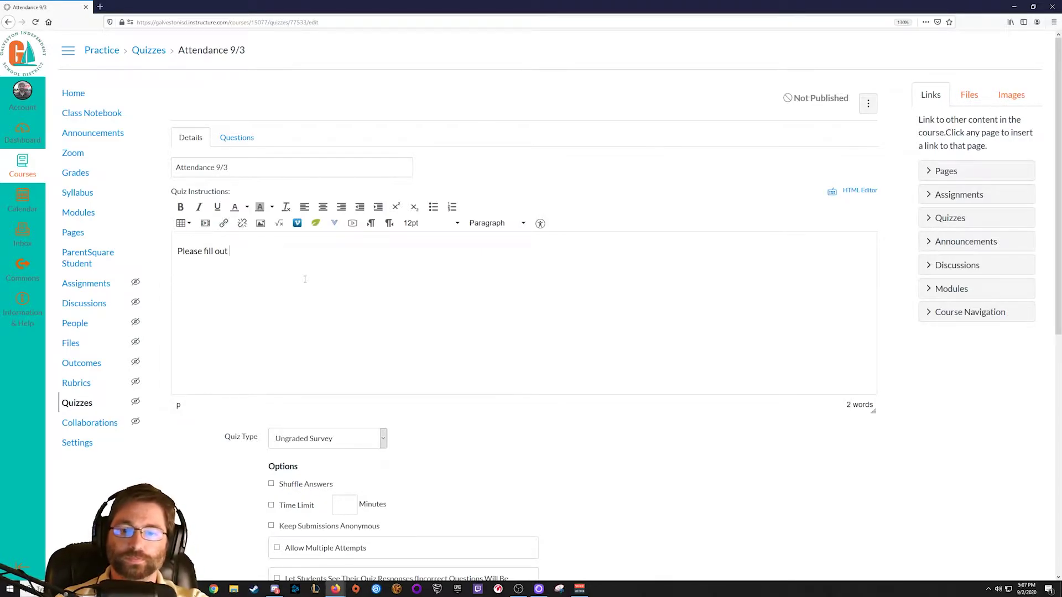
pyautogui.write('for attendance.')
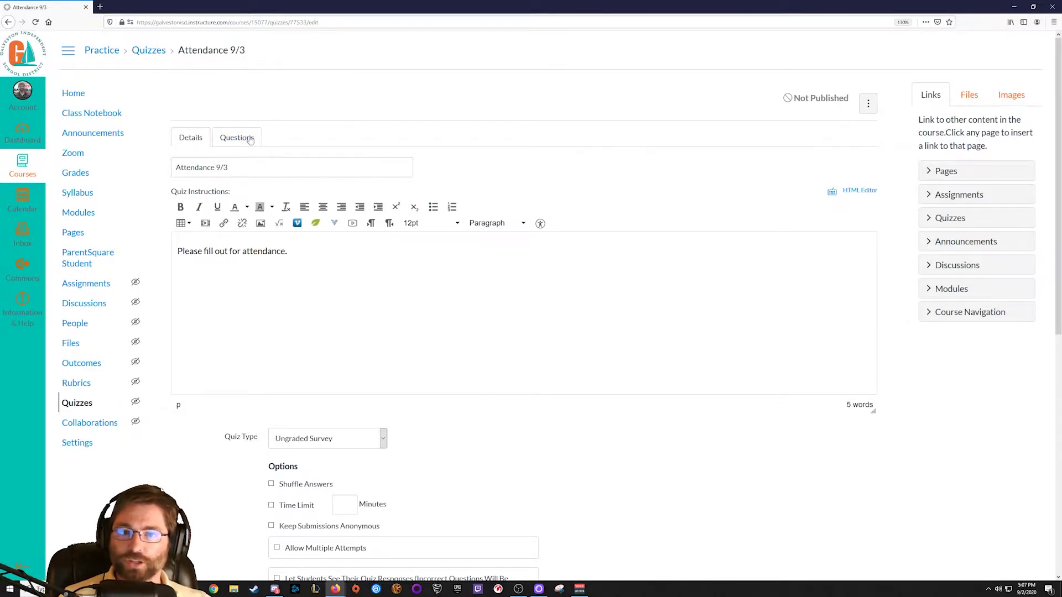
# Add a new question to the survey, name it Attendance, and keep Multiple Choice as its type
pyautogui.click(249, 141)
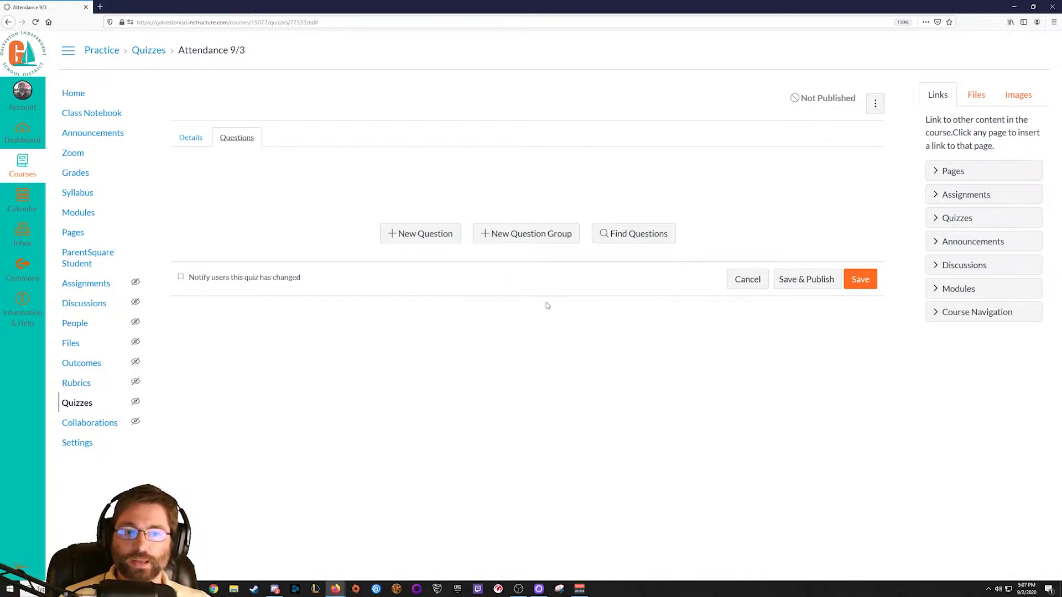
pyautogui.click(410, 237)
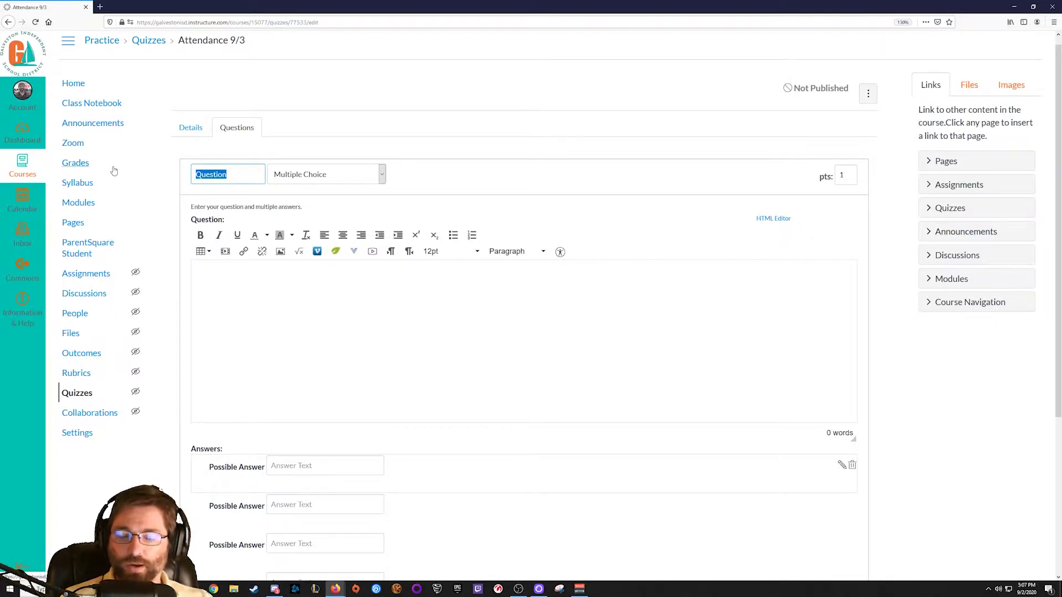
pyautogui.write('Atte')
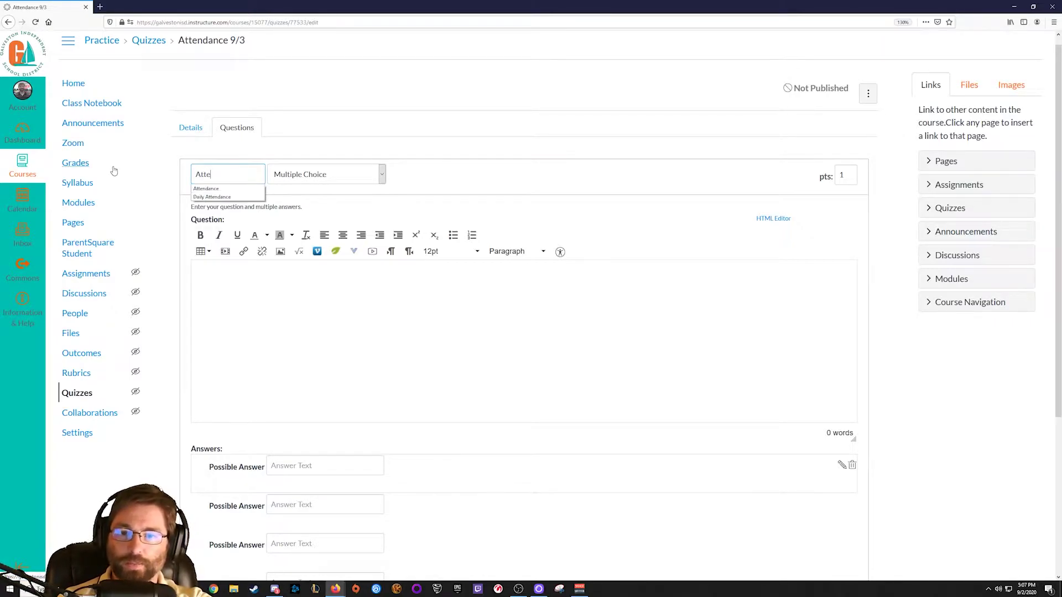
pyautogui.press('Down')
pyautogui.press('Return')
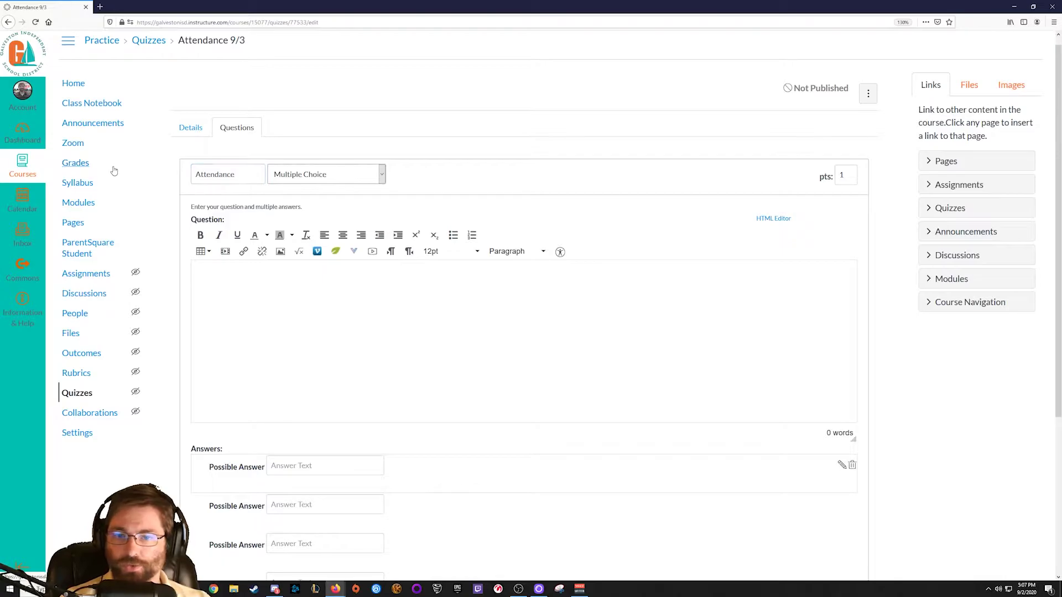
pyautogui.click(340, 178)
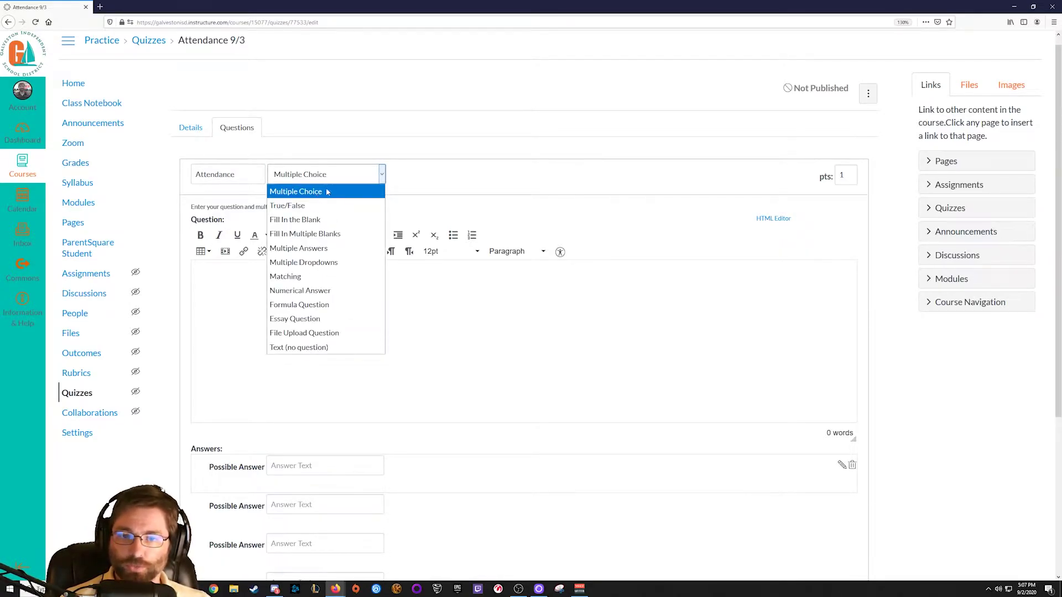
pyautogui.click(321, 191)
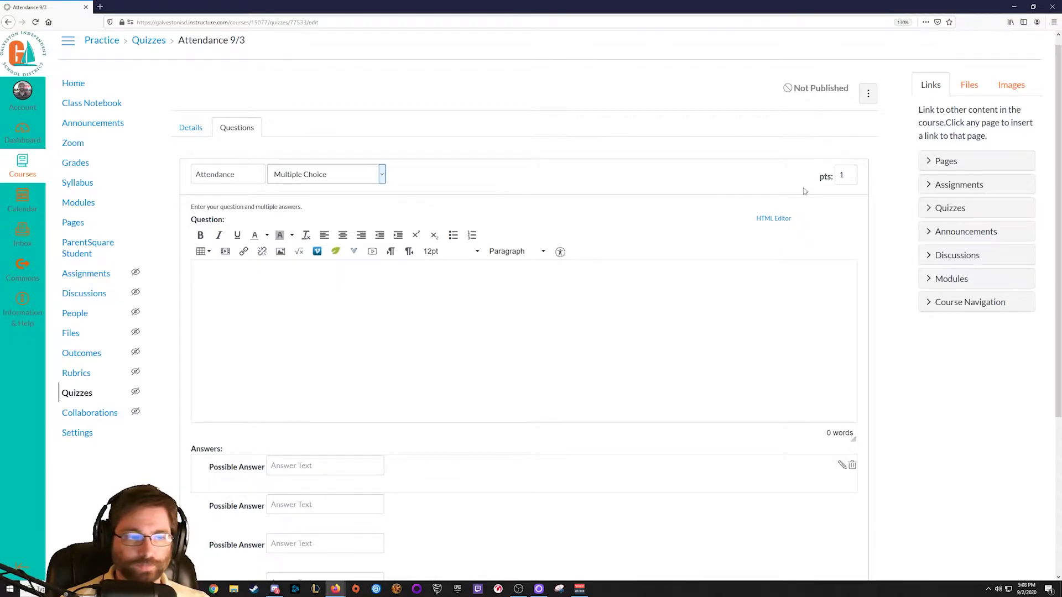
# Check the survey's details, return to the question, try 100 and 20 points for it, and reset it to 1 point
pyautogui.click(190, 127)
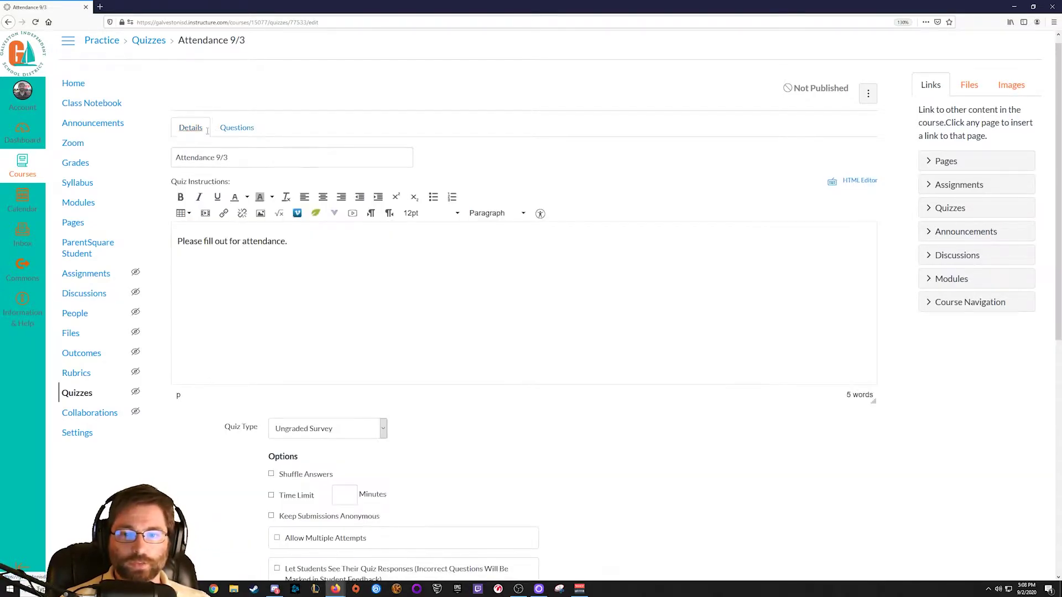
pyautogui.click(237, 127)
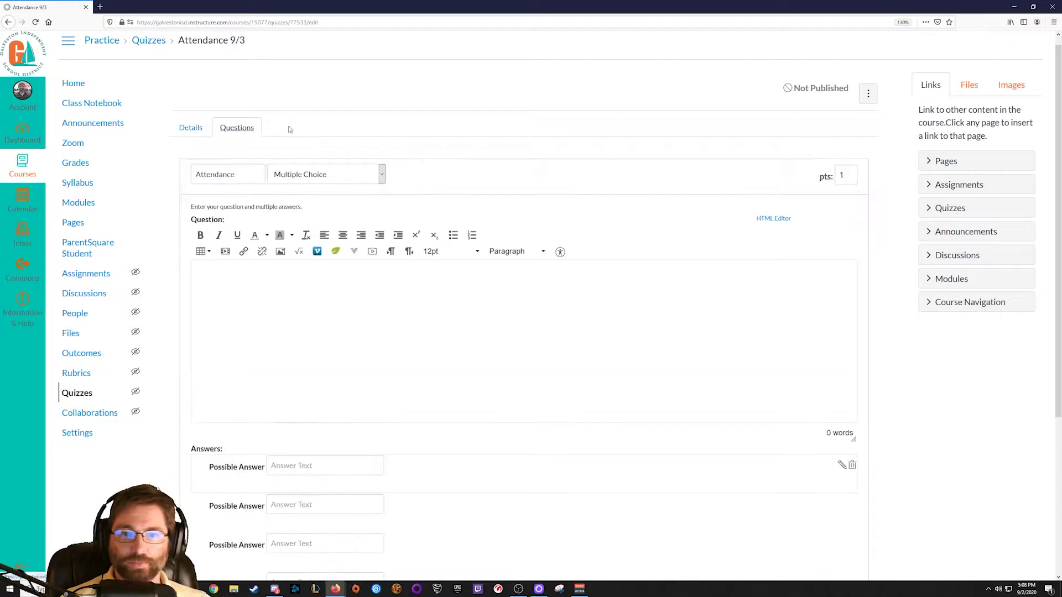
pyautogui.doubleClick(841, 174)
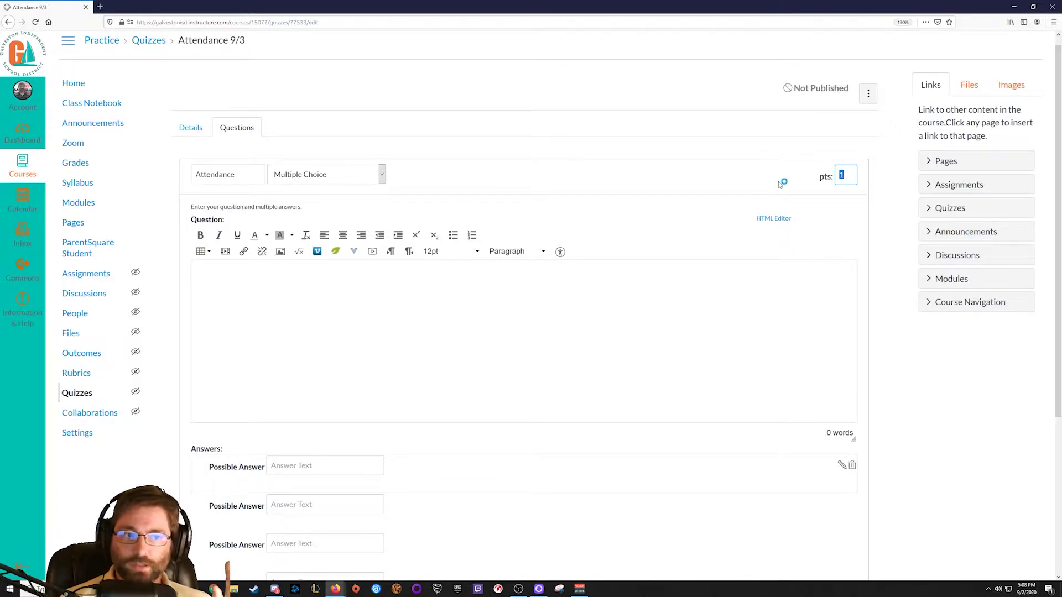
pyautogui.write('100')
pyautogui.hotkey('ctrl', 'a')
pyautogui.press('BackSpace')
pyautogui.write('20')
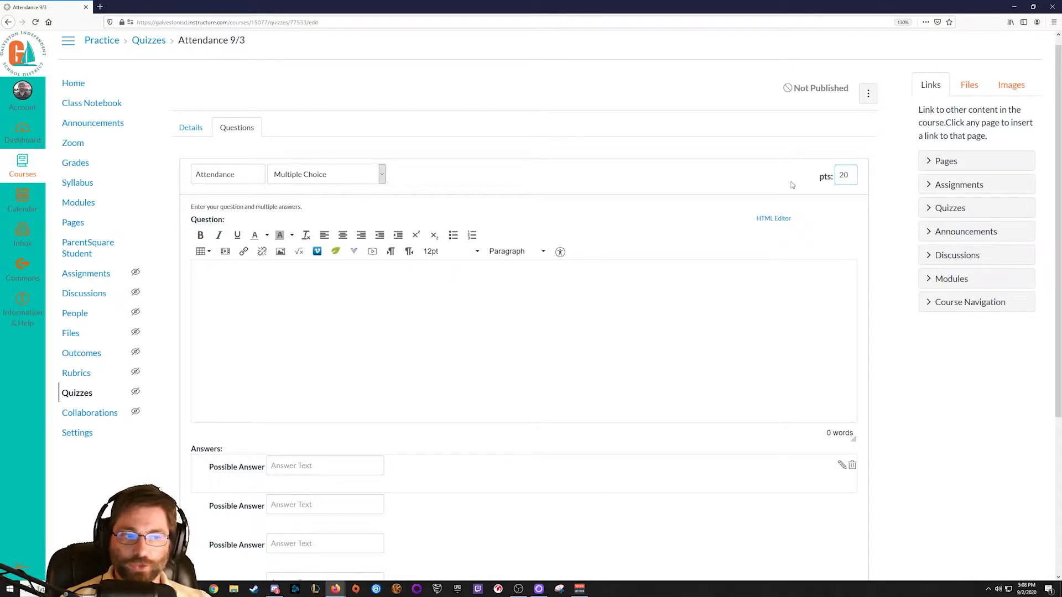
pyautogui.press('BackSpace')
pyautogui.press('BackSpace')
pyautogui.write('1')
pyautogui.click(729, 188)
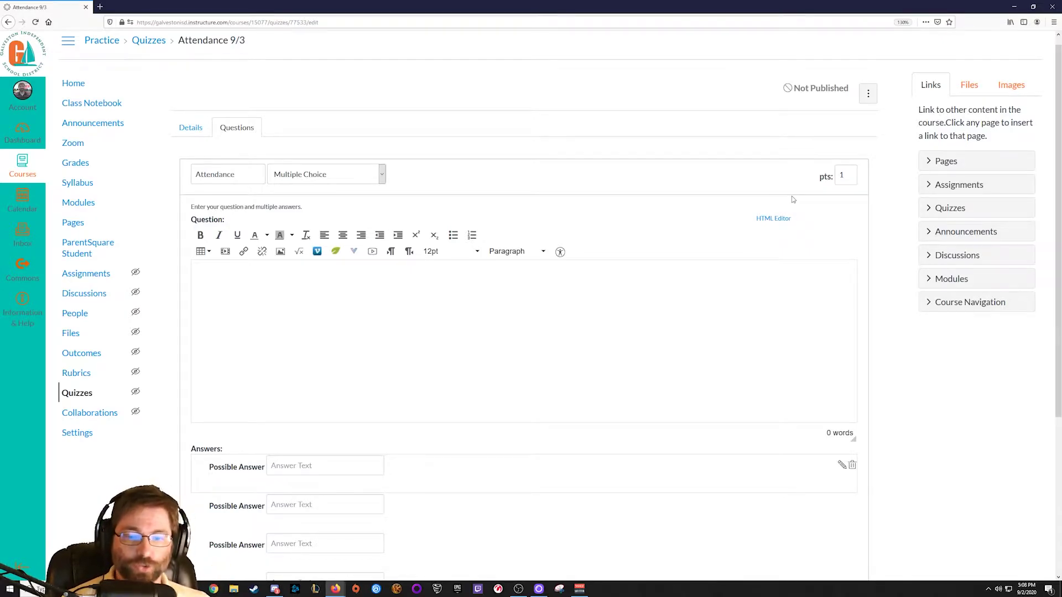
# Enter "Are you here?" as the text of the Attendance question
pyautogui.scroll(-3, 719, 221)
pyautogui.click(287, 228)
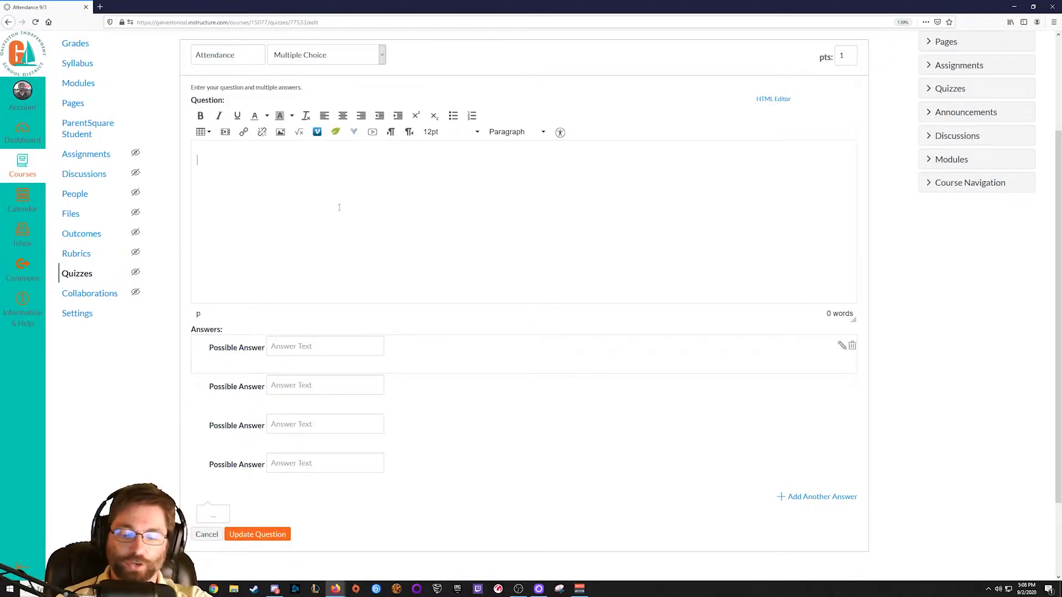
pyautogui.write('Are you')
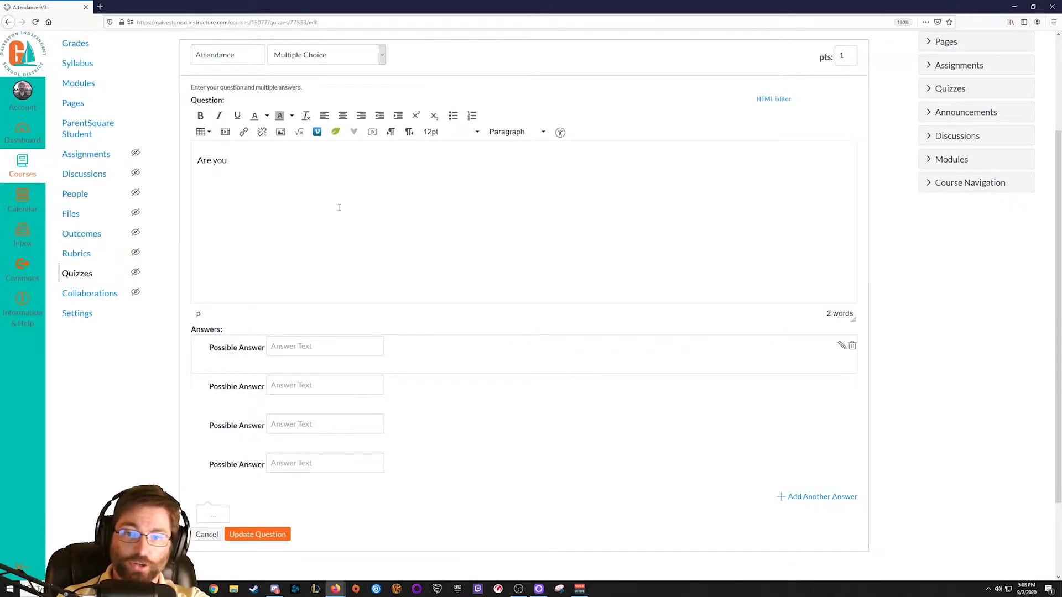
pyautogui.write(' here?')
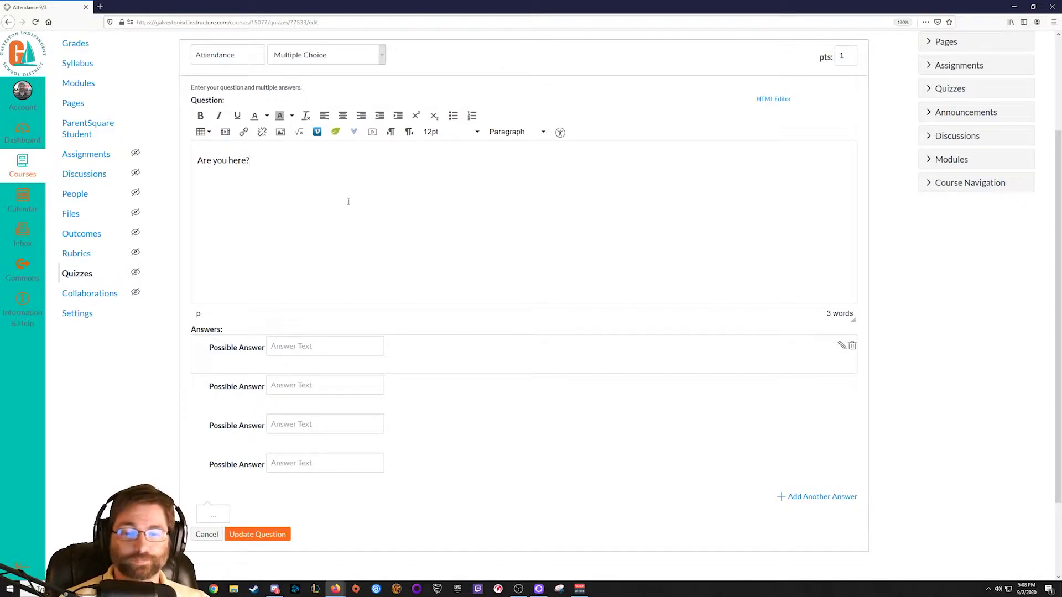
pyautogui.scroll(-2, 348, 202)
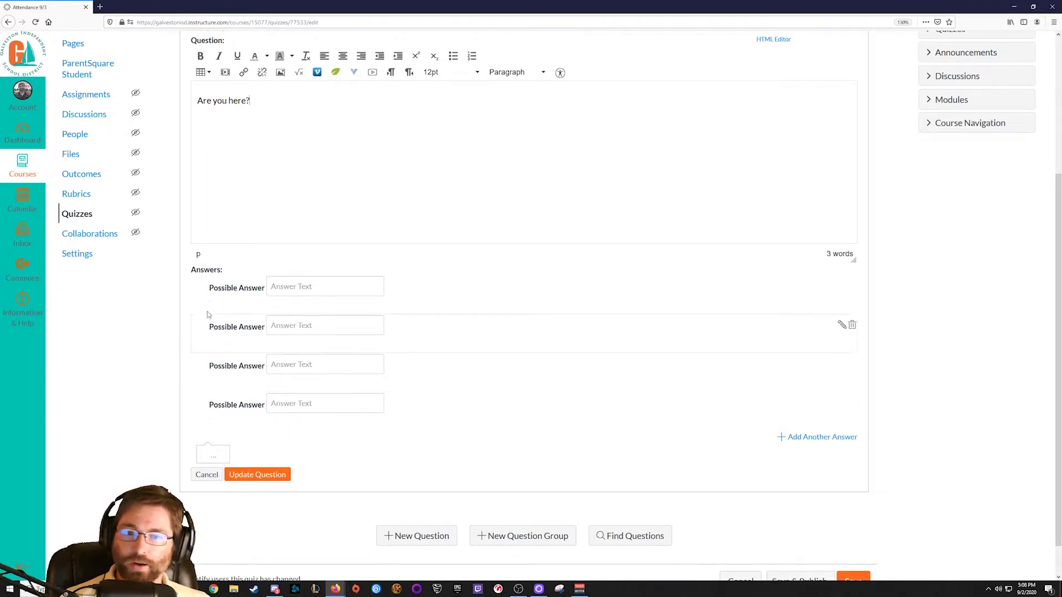
# Enter Yes as the question's only possible answer, delete the three blank answers, and update the question
pyautogui.click(307, 289)
pyautogui.write('Yes')
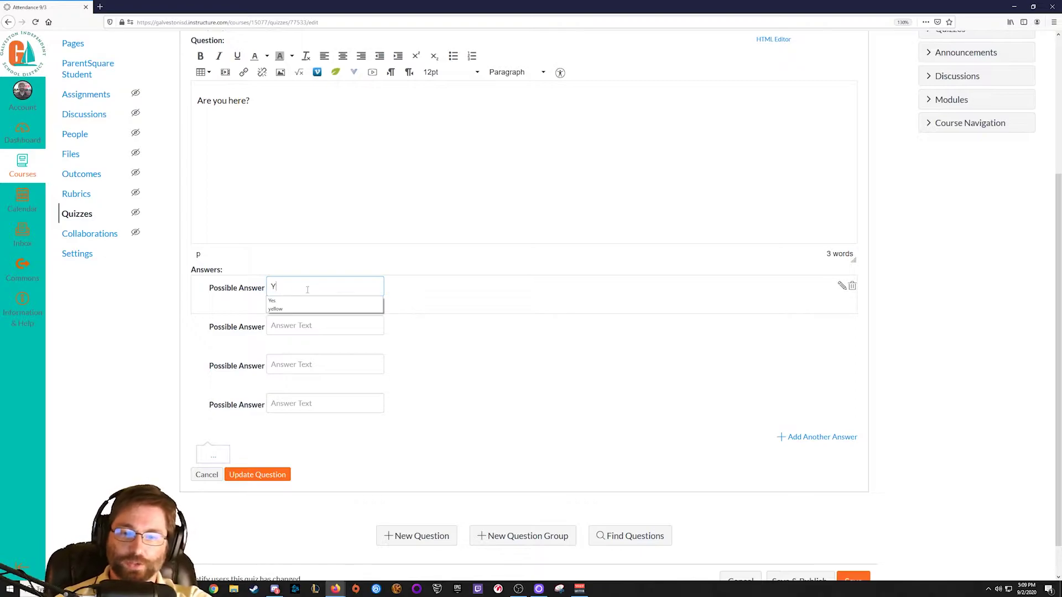
pyautogui.click(474, 289)
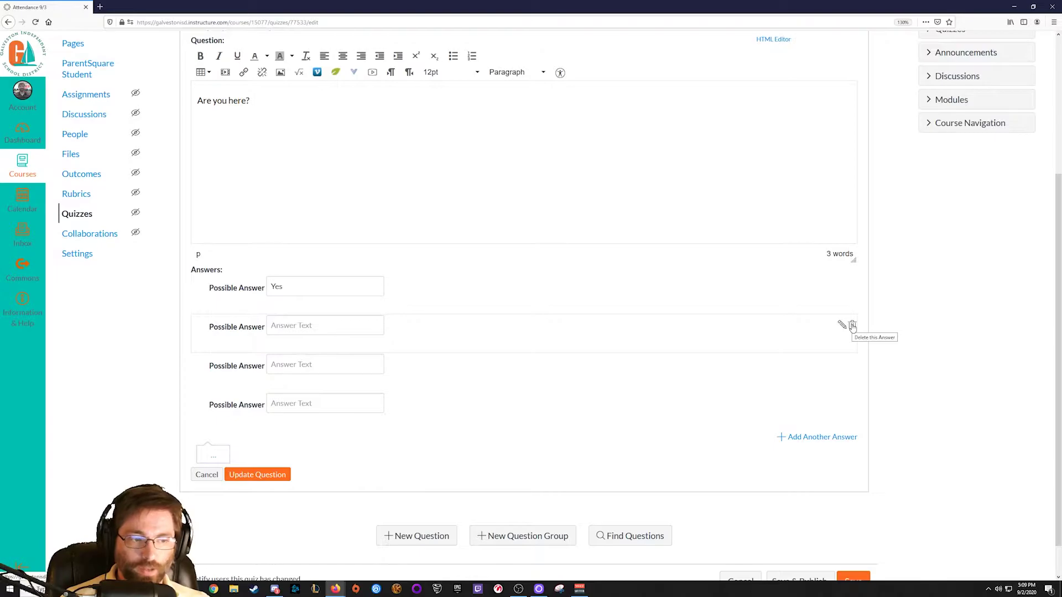
pyautogui.click(852, 327)
pyautogui.click(852, 327)
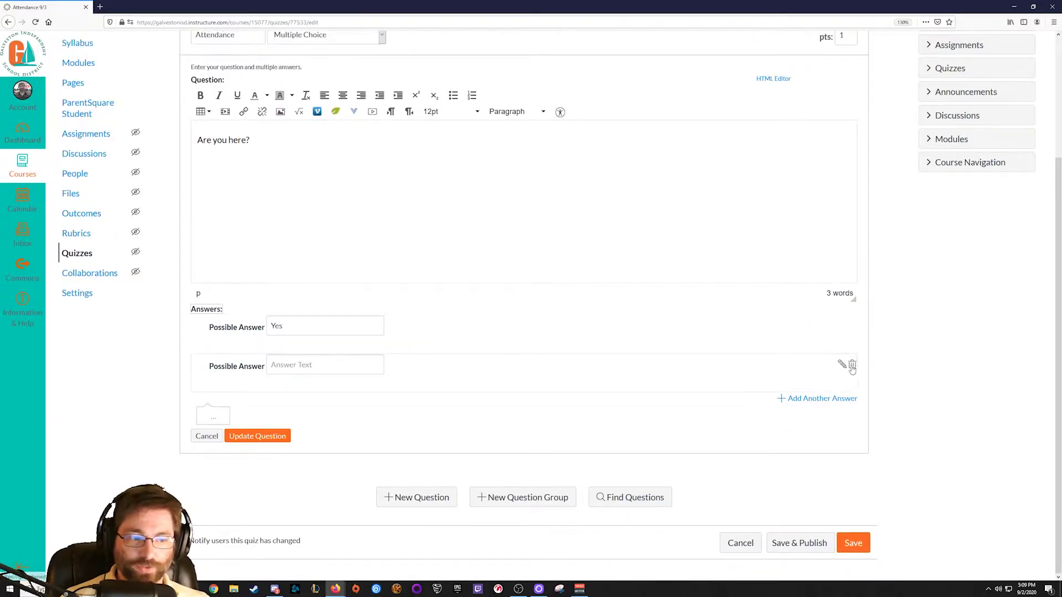
pyautogui.click(852, 367)
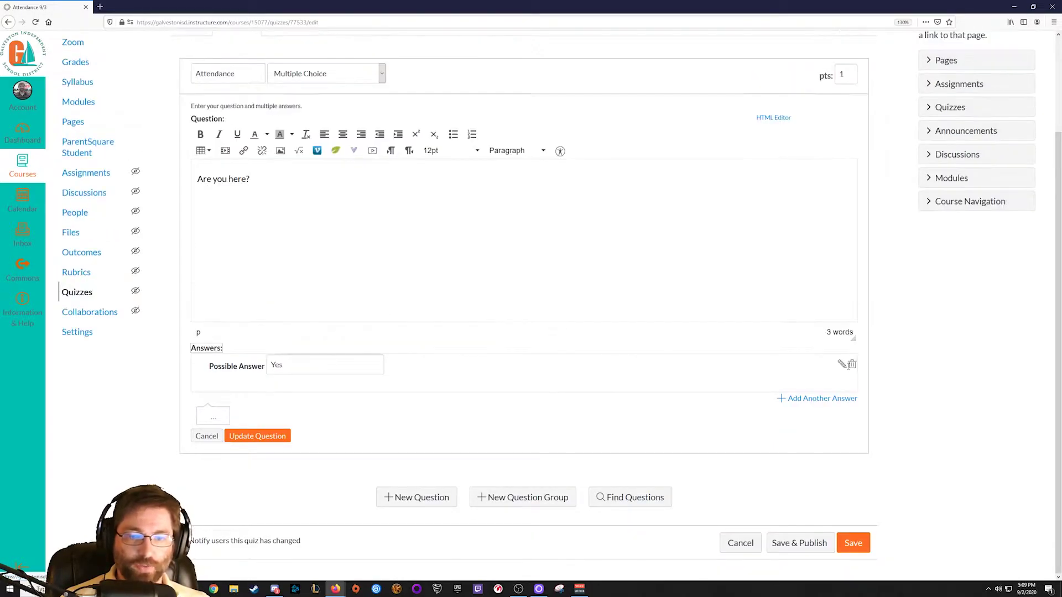
pyautogui.click(346, 365)
pyautogui.click(424, 409)
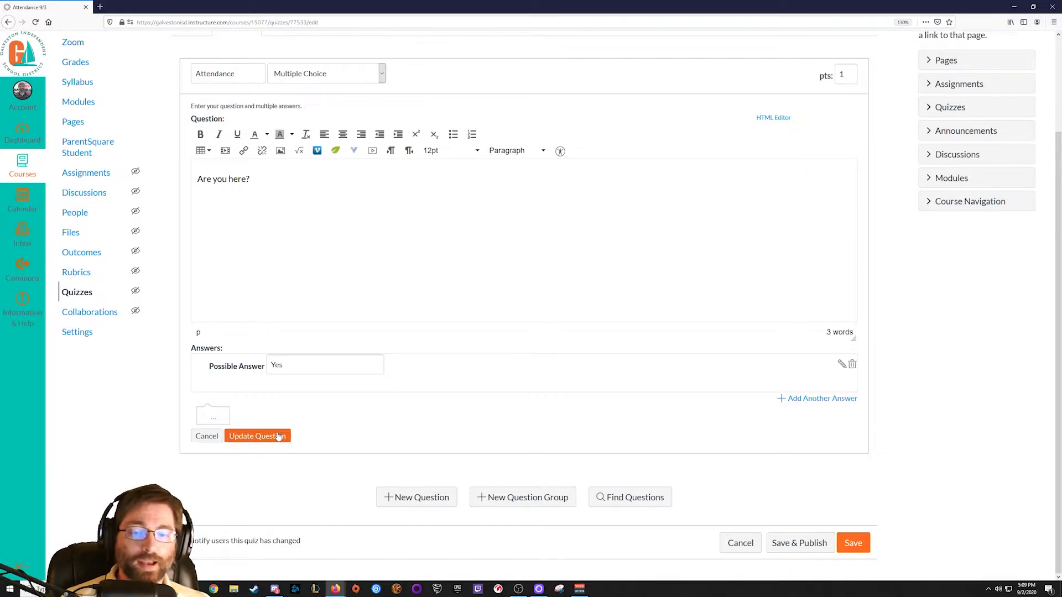
pyautogui.click(256, 437)
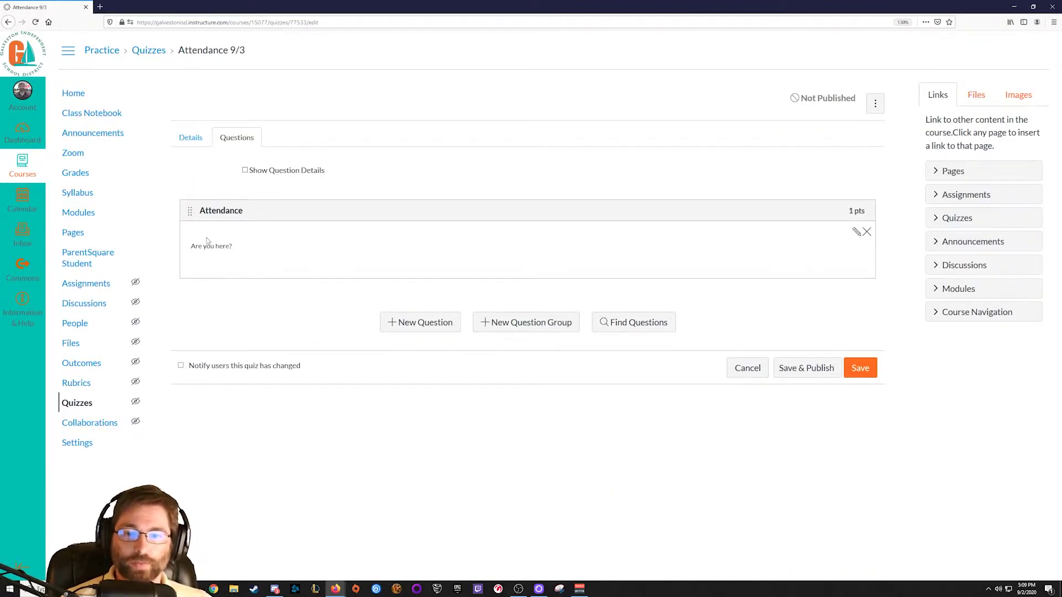
# Show and hide the question details, and save and publish the Attendance 9/3 survey
pyautogui.click(244, 171)
pyautogui.click(245, 172)
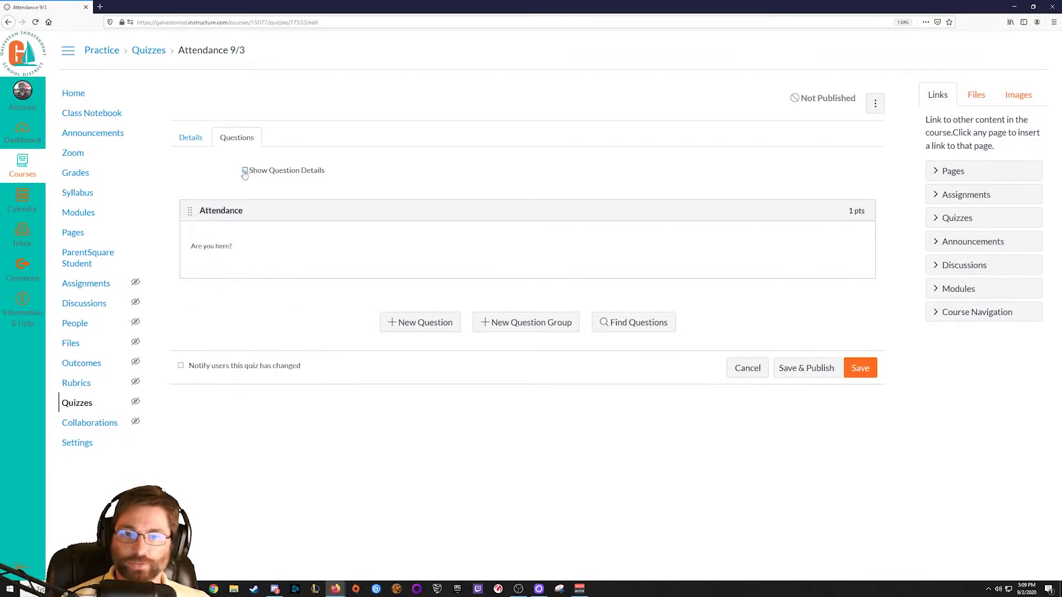
pyautogui.click(821, 374)
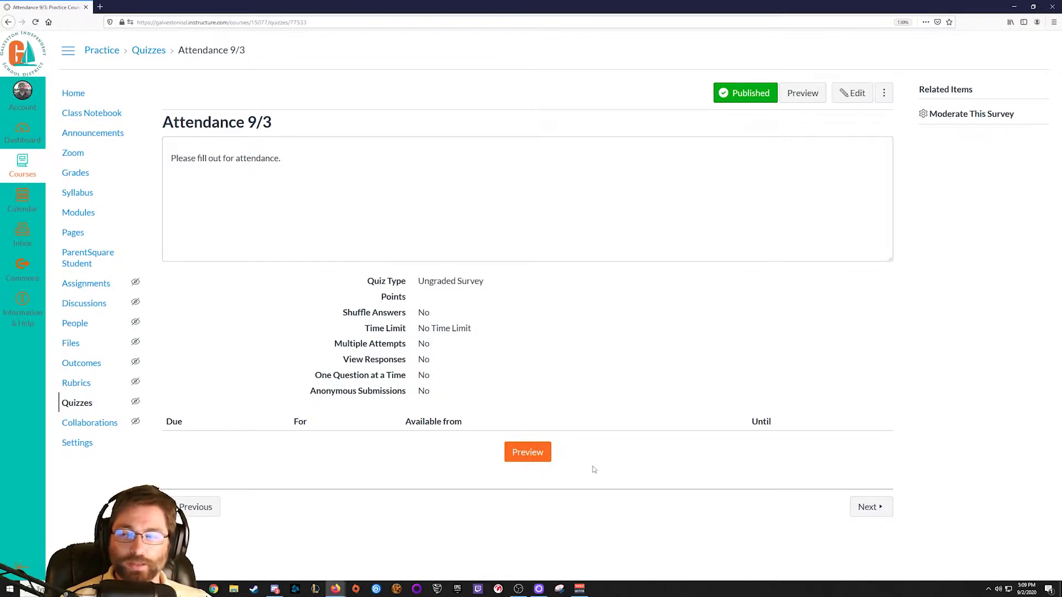
# Preview the published survey, answer Yes to "Are you here?", and submit the preview
pyautogui.click(540, 453)
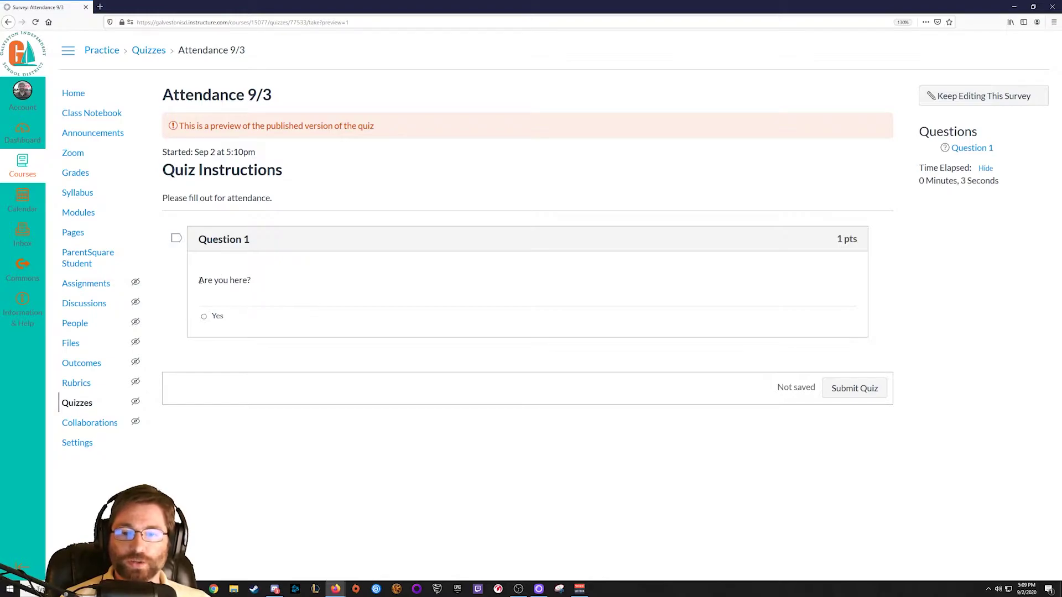
pyautogui.moveTo(200, 279); pyautogui.dragTo(303, 280)
pyautogui.click(219, 316)
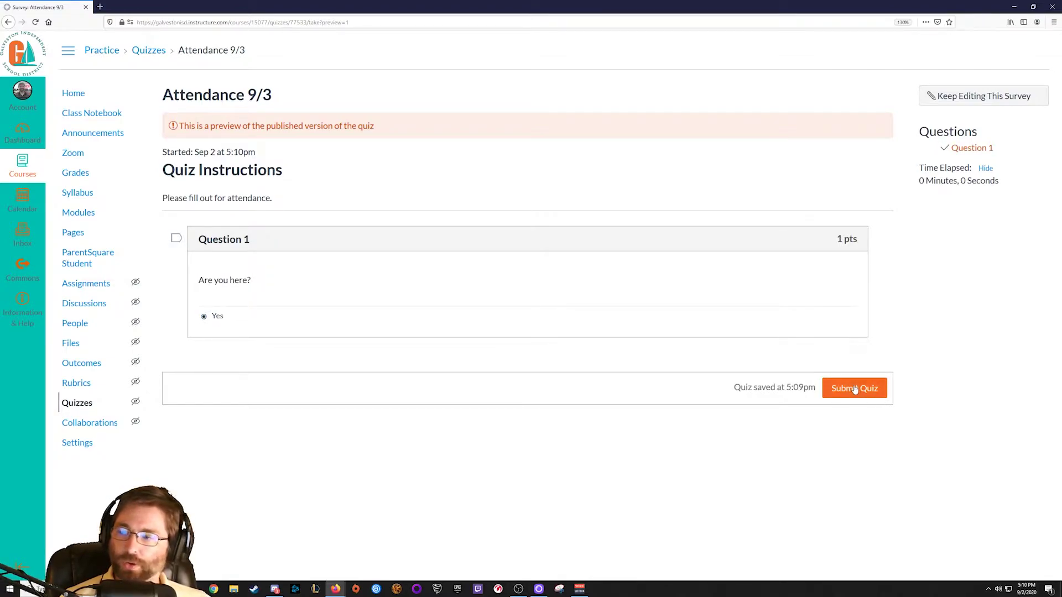
pyautogui.click(855, 389)
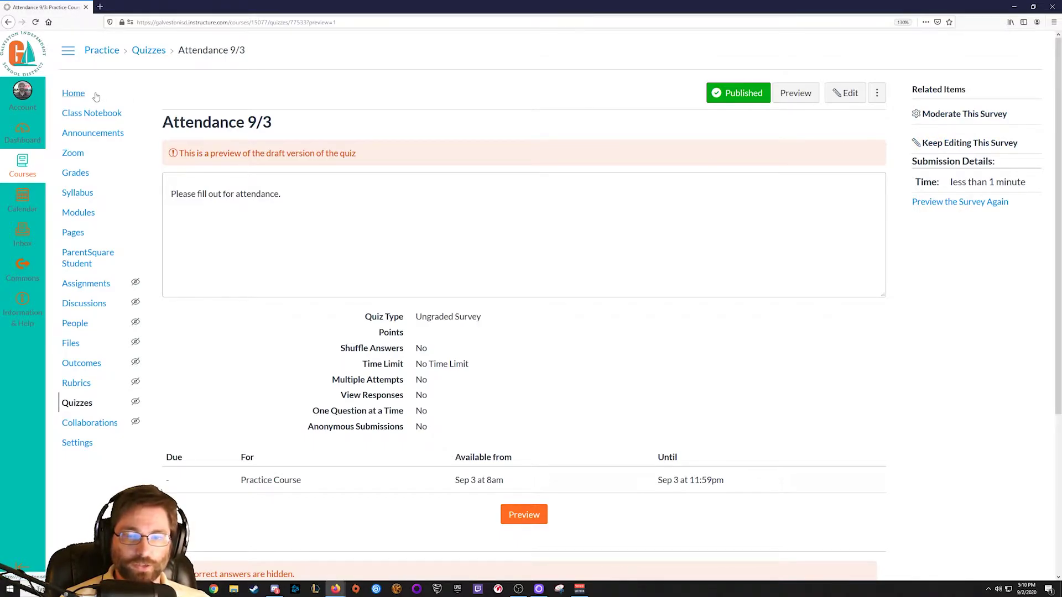
# Open the survey's moderation page and check the test student's attempts left and score
pyautogui.click(983, 116)
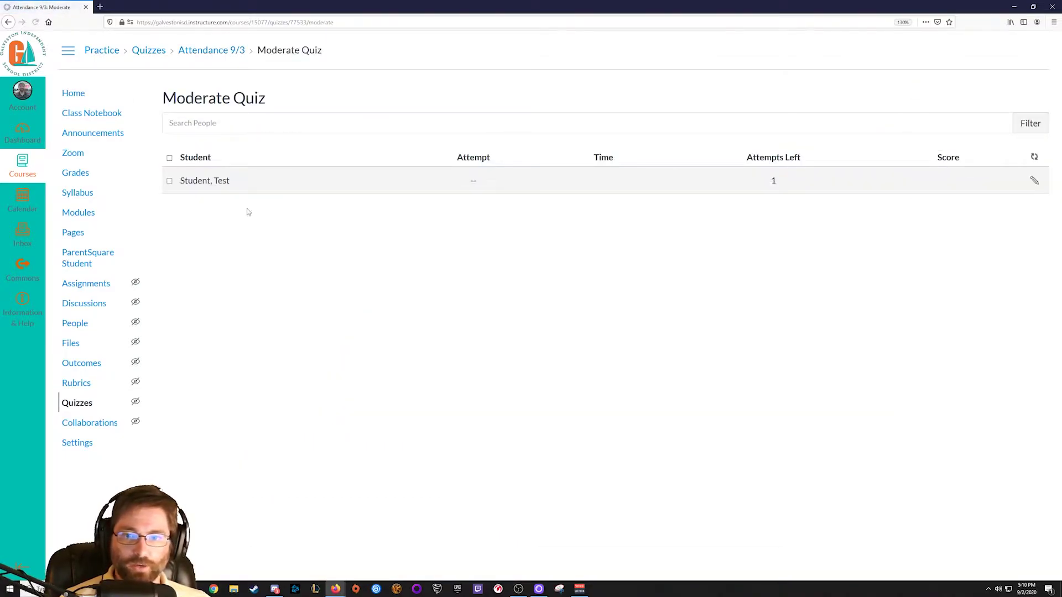
pyautogui.moveTo(200, 181); pyautogui.dragTo(304, 184)
pyautogui.moveTo(764, 180); pyautogui.dragTo(839, 180)
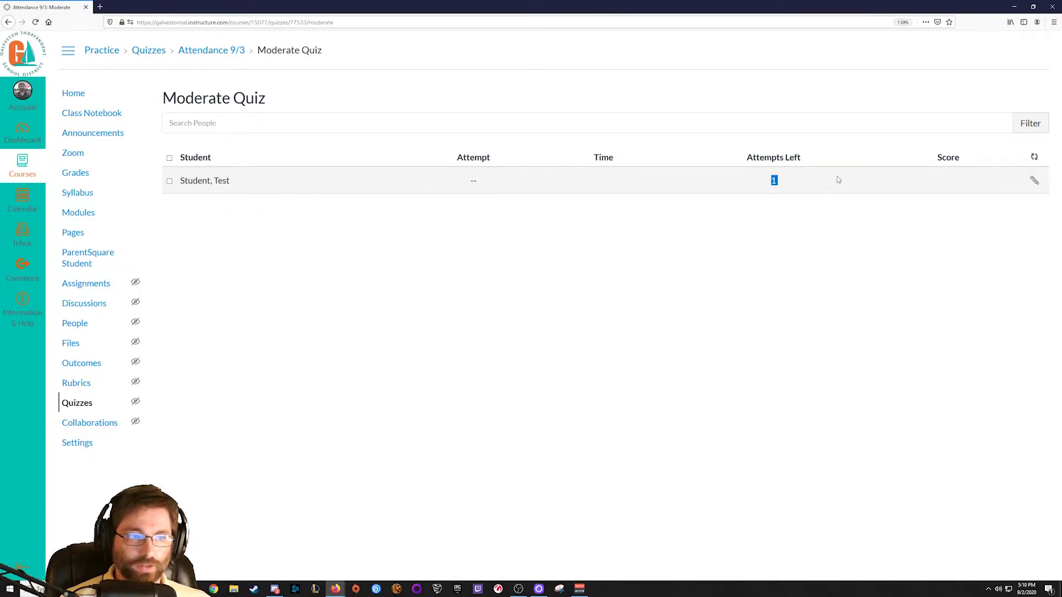
pyautogui.click(969, 177)
# Return to the Practice course home, view its Attendance module, and open the Attendance 8/24 survey
pyautogui.click(83, 99)
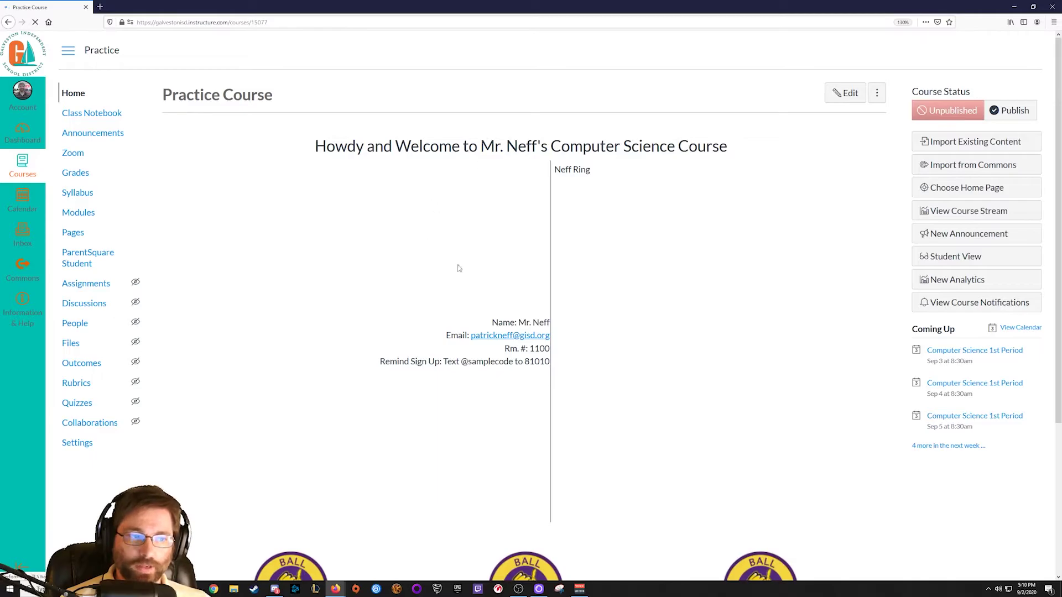
pyautogui.scroll(-4, 376, 365)
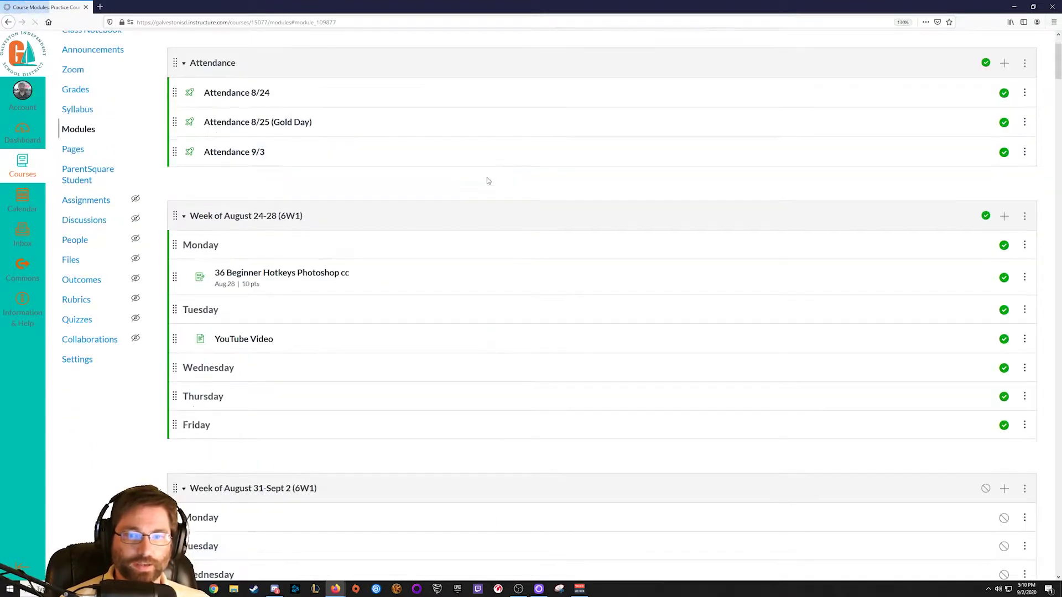
pyautogui.scroll(2, 488, 179)
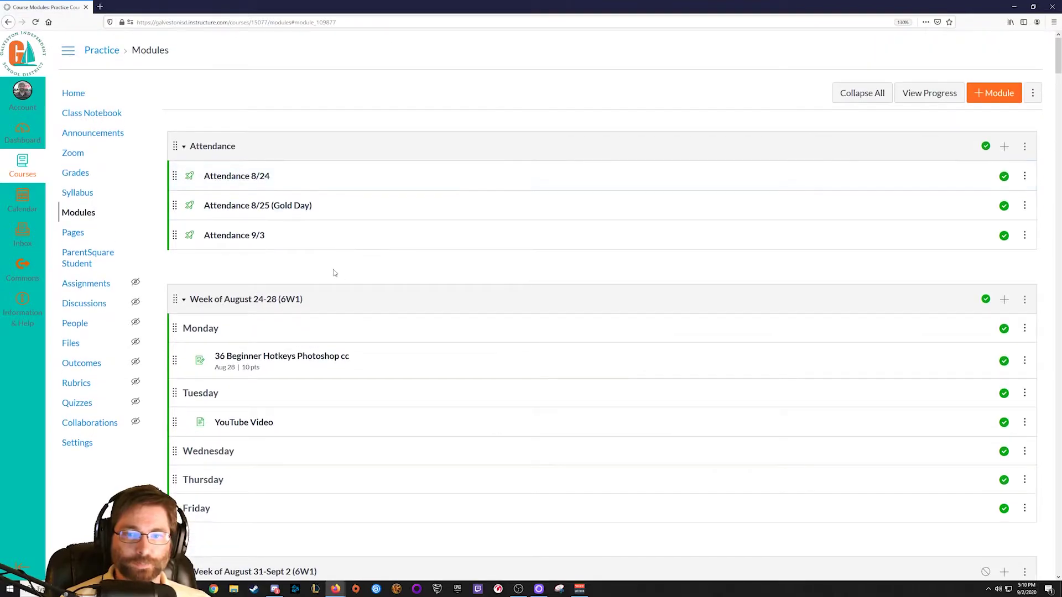
pyautogui.click(245, 175)
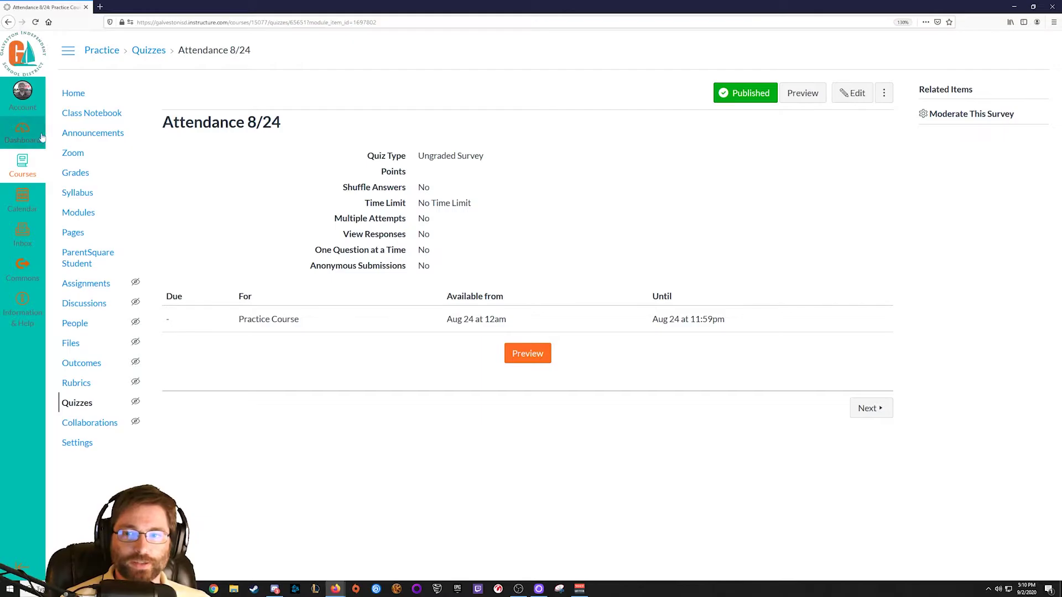
# Switch to the Animation course, go to its Attendance module, and open the Attendance 9/2 survey
pyautogui.click(22, 166)
pyautogui.click(92, 136)
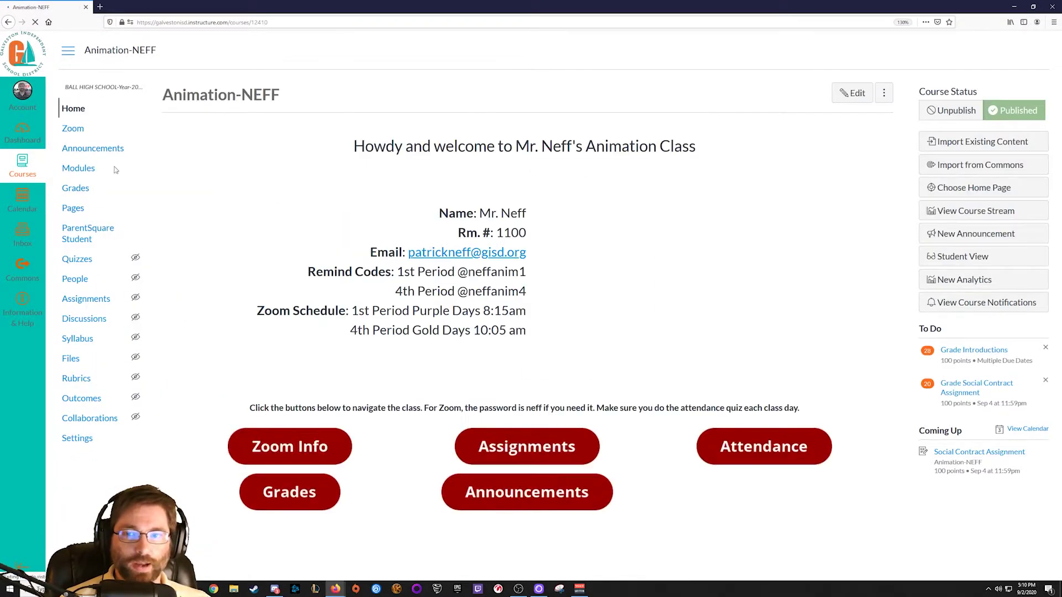
pyautogui.click(795, 445)
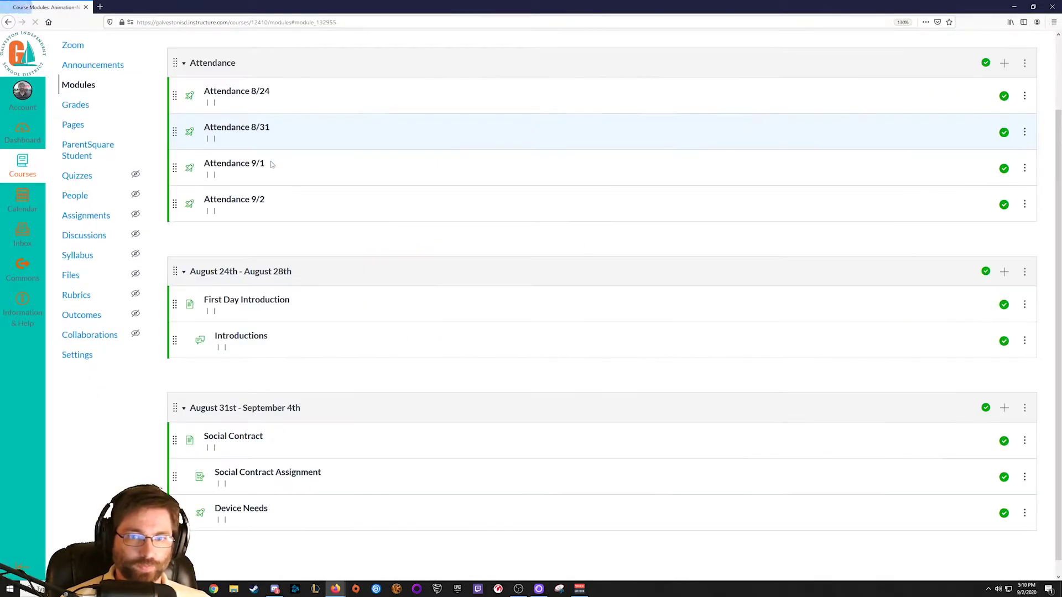
pyautogui.click(238, 216)
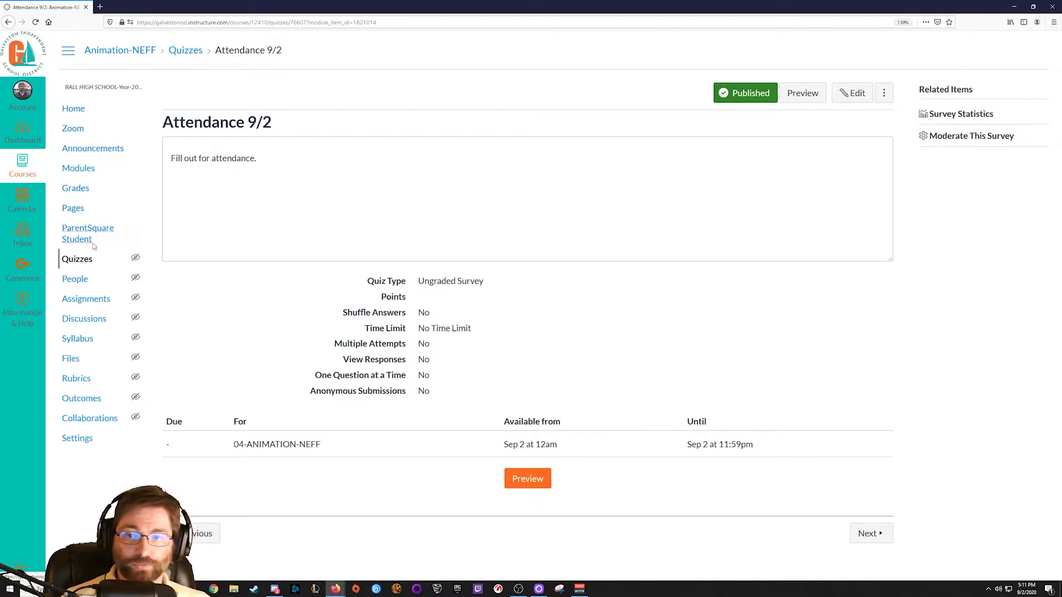
# Go back through the Animation course home page to the Attendance module and review its 9/1 and 9/2 surveys
pyautogui.click(81, 112)
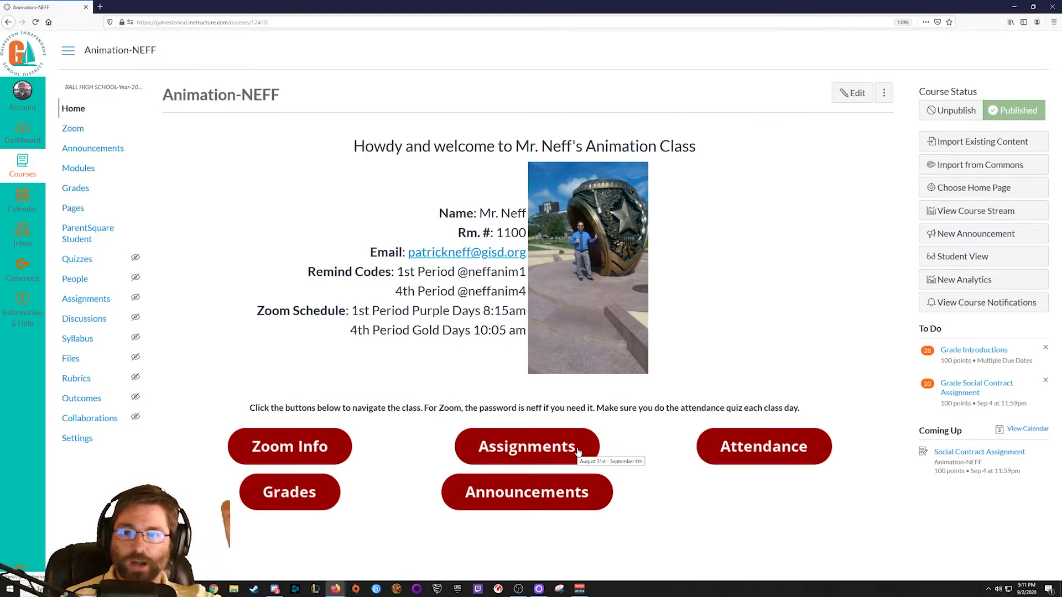
pyautogui.click(744, 446)
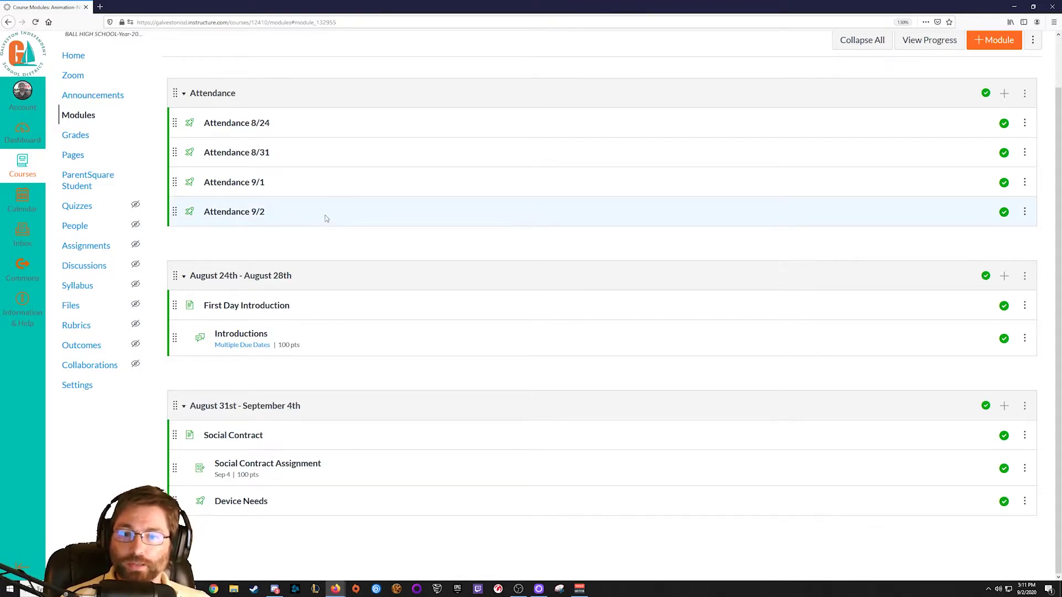
pyautogui.moveTo(266, 183); pyautogui.dragTo(203, 182)
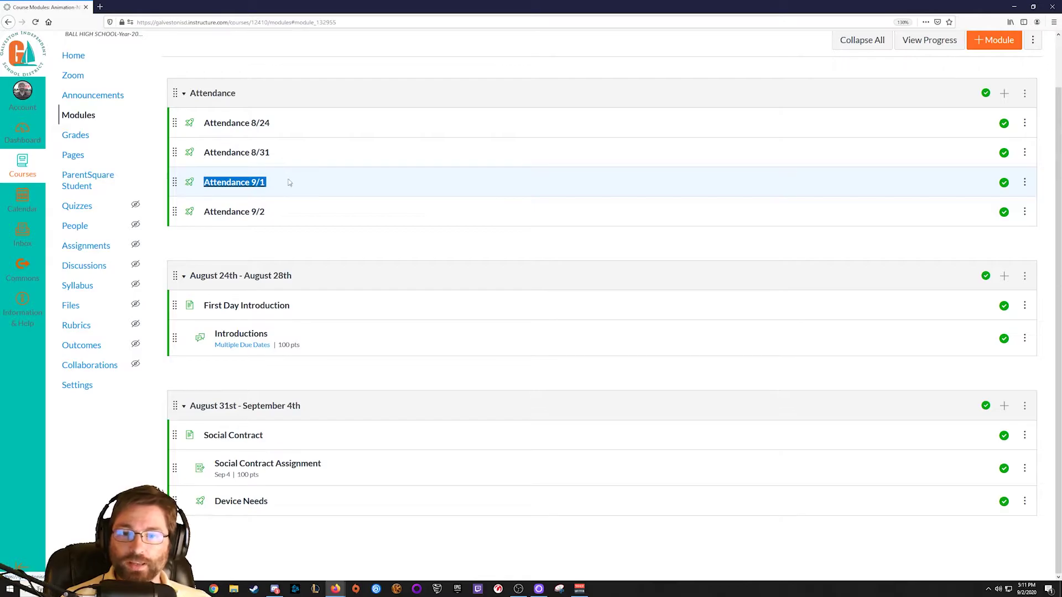
pyautogui.click(342, 182)
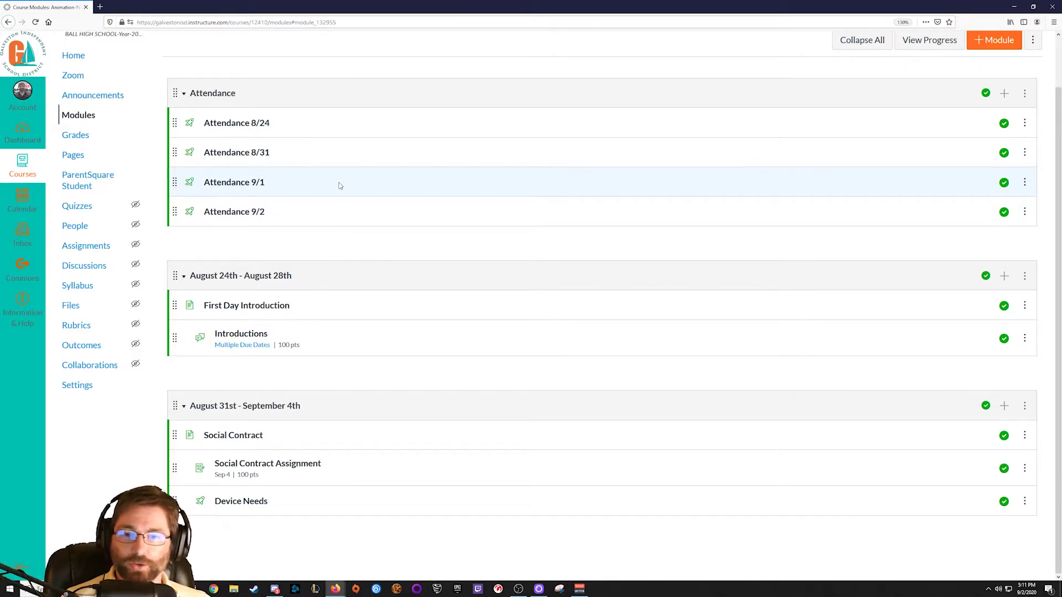
pyautogui.moveTo(291, 215); pyautogui.dragTo(194, 213)
pyautogui.click(334, 218)
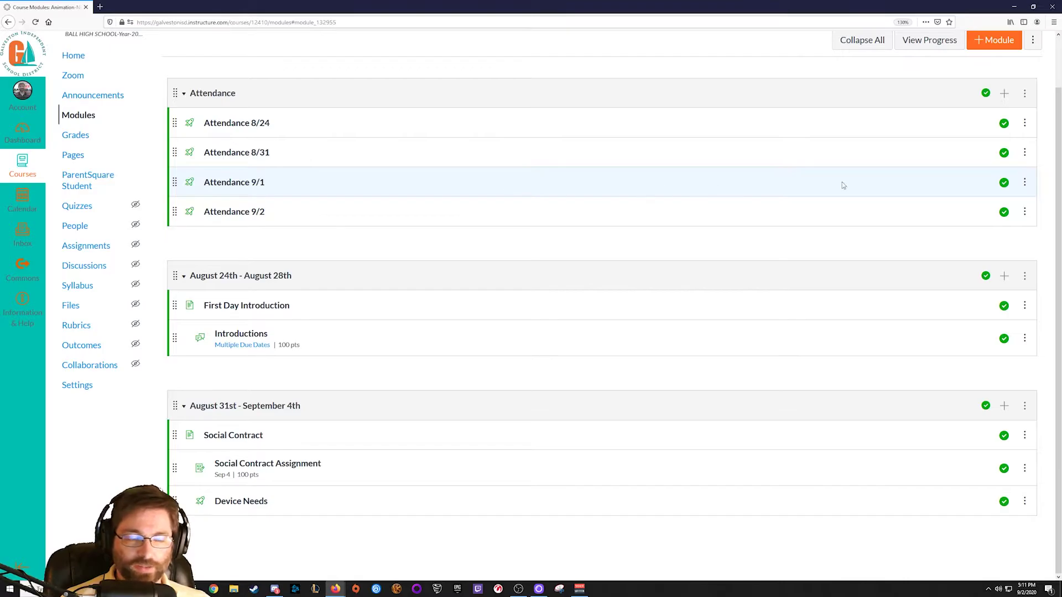
# Start copying the Attendance 9/1 survey and choose the Animation course as its destination
pyautogui.click(1025, 182)
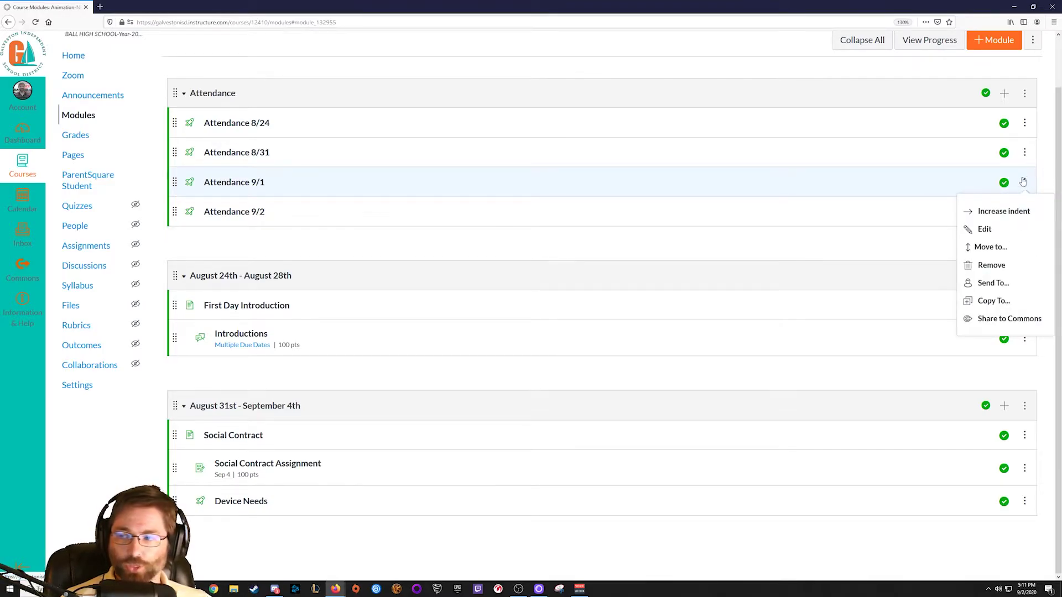
pyautogui.click(1003, 304)
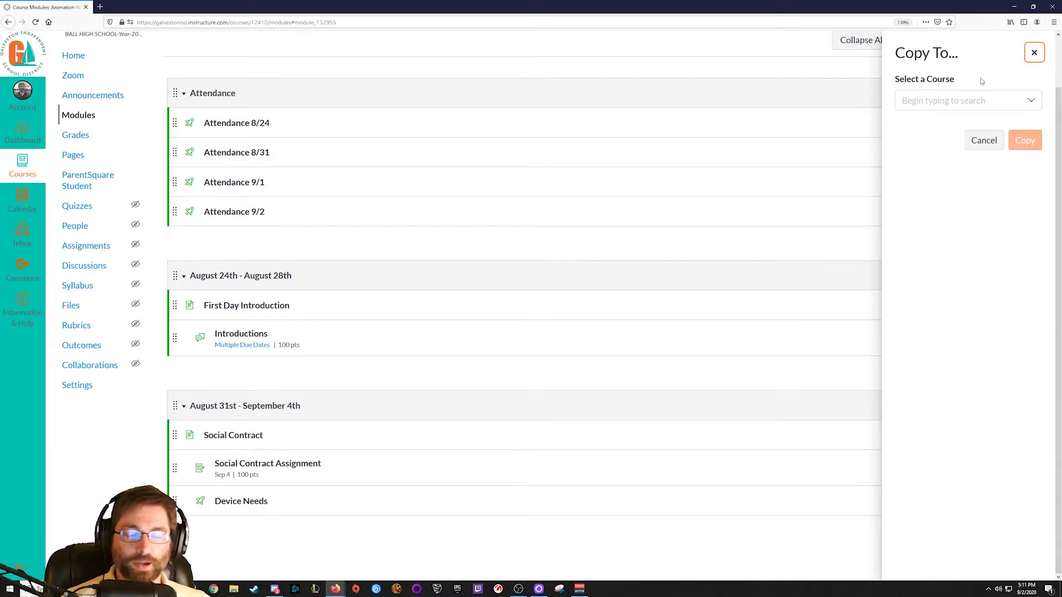
pyautogui.click(976, 101)
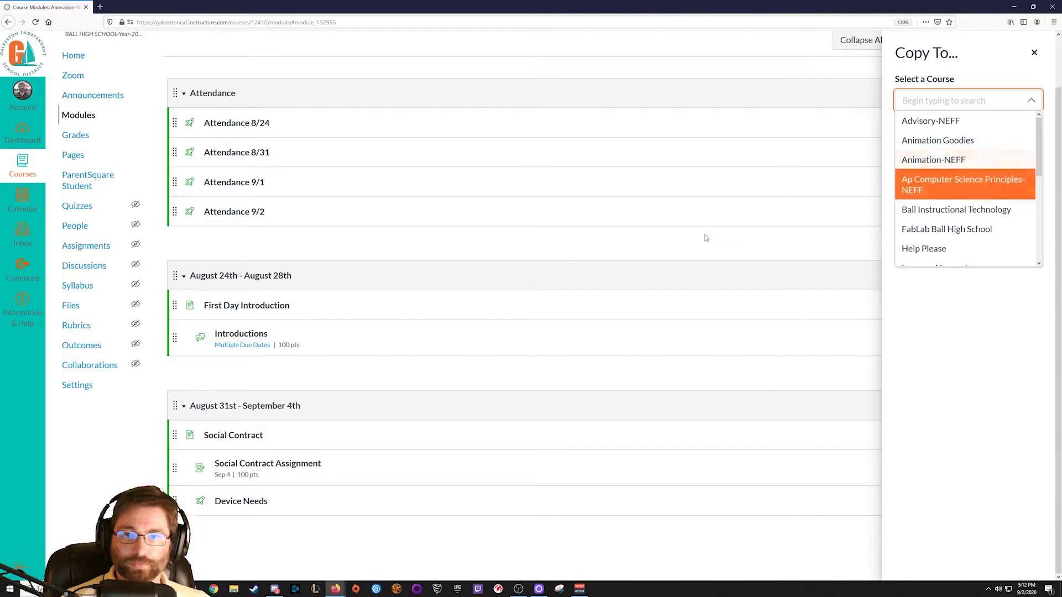
pyautogui.scroll(2, 706, 237)
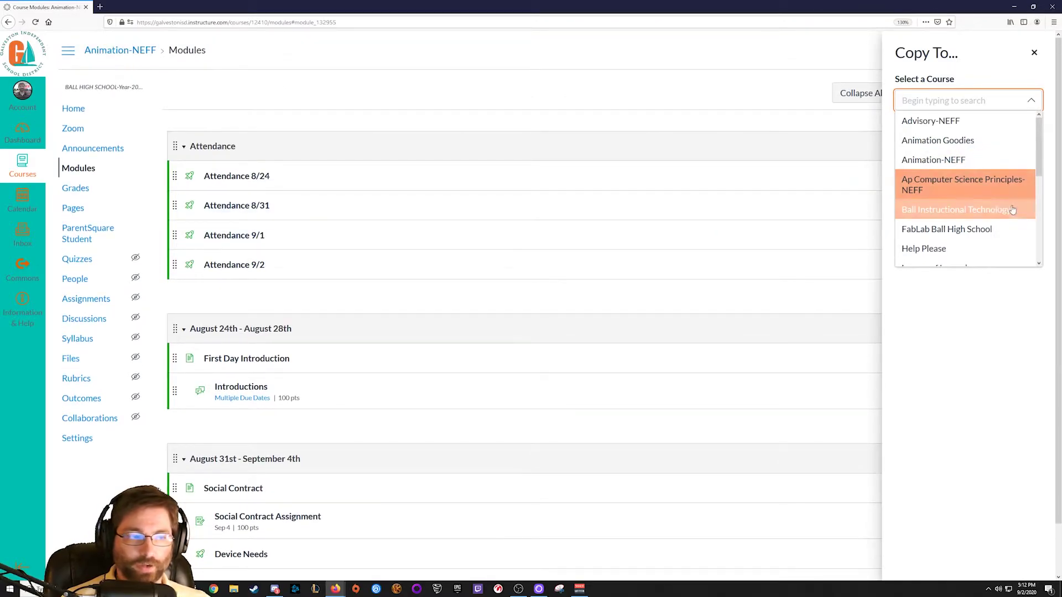
pyautogui.click(940, 161)
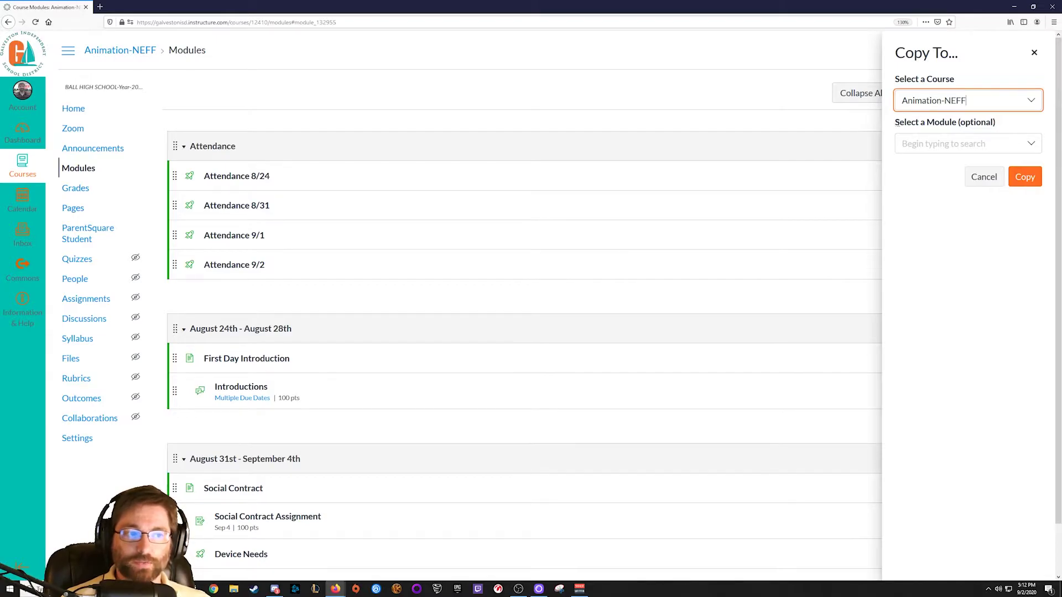
# Set the Attendance 9/1 copy to go into the Attendance module, placed at the bottom
pyautogui.click(1003, 143)
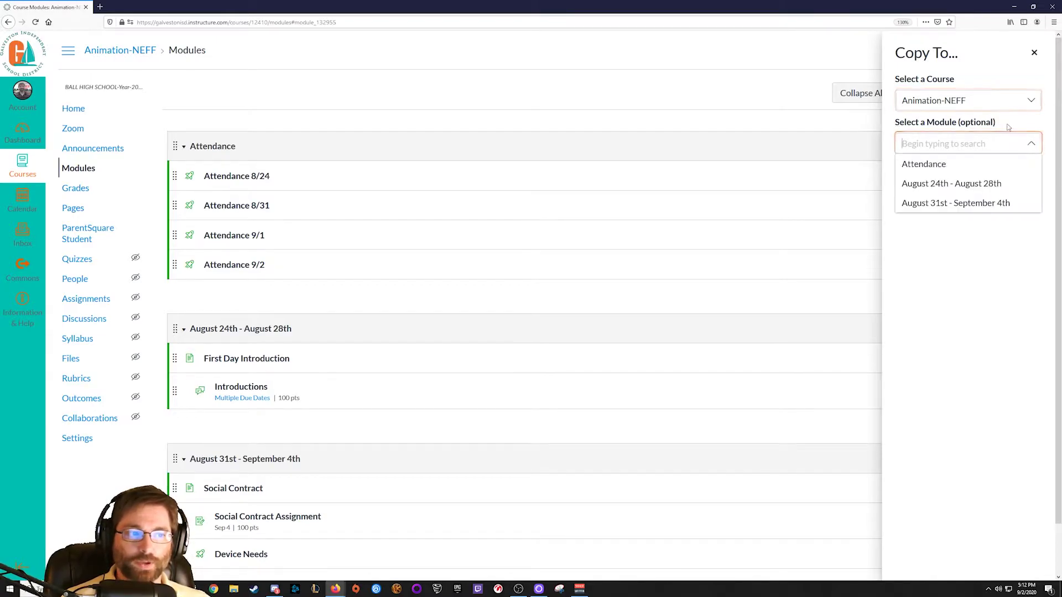
pyautogui.click(928, 165)
pyautogui.click(919, 198)
pyautogui.click(926, 257)
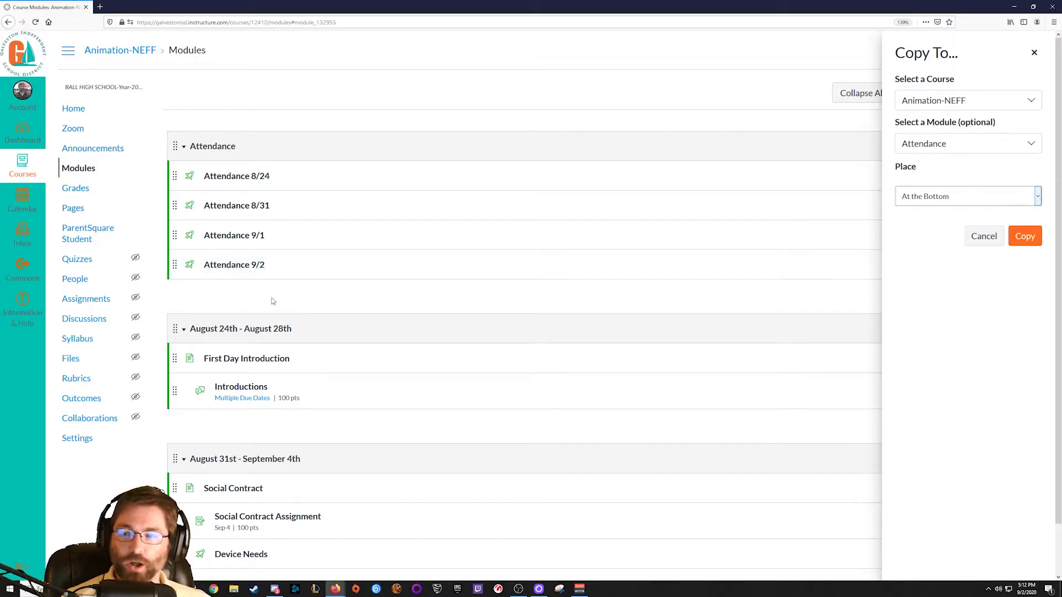
pyautogui.click(1029, 237)
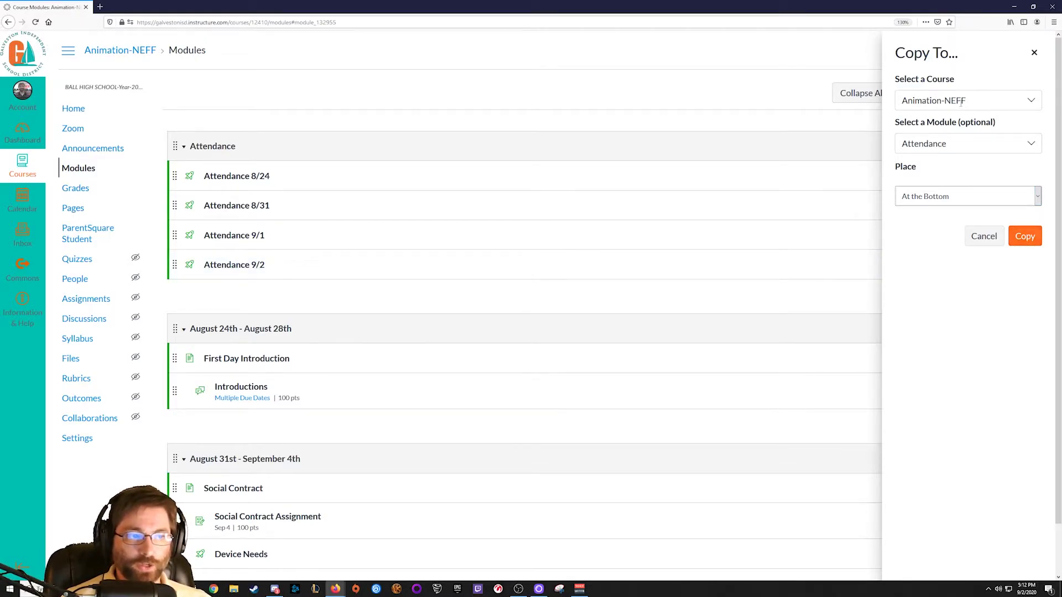
# Try placing the copy after a specific survey in the Attendance module, and set its placement back to the bottom
pyautogui.click(939, 148)
pyautogui.click(917, 161)
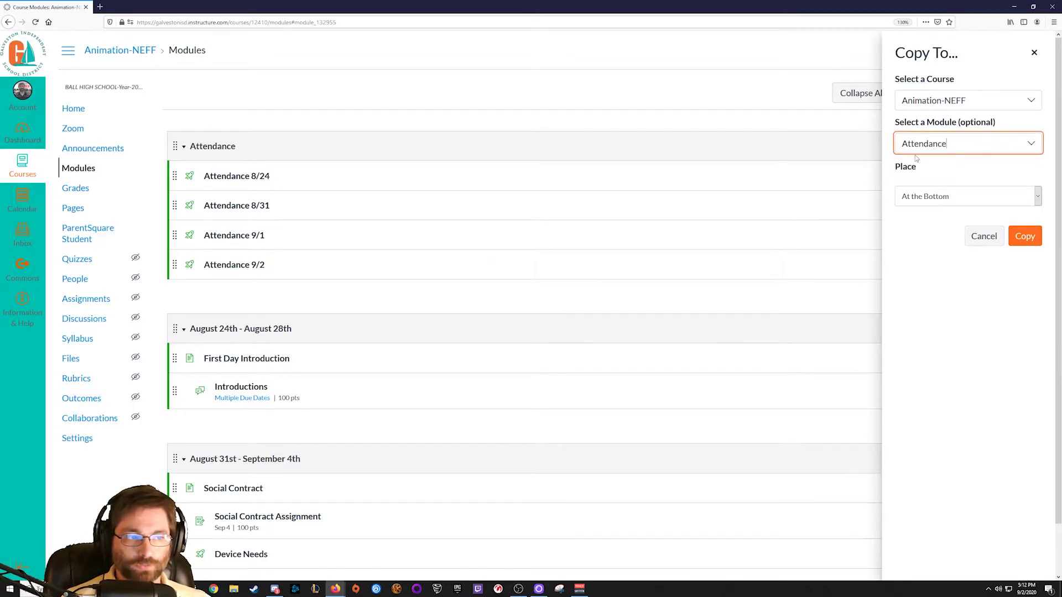
pyautogui.click(975, 197)
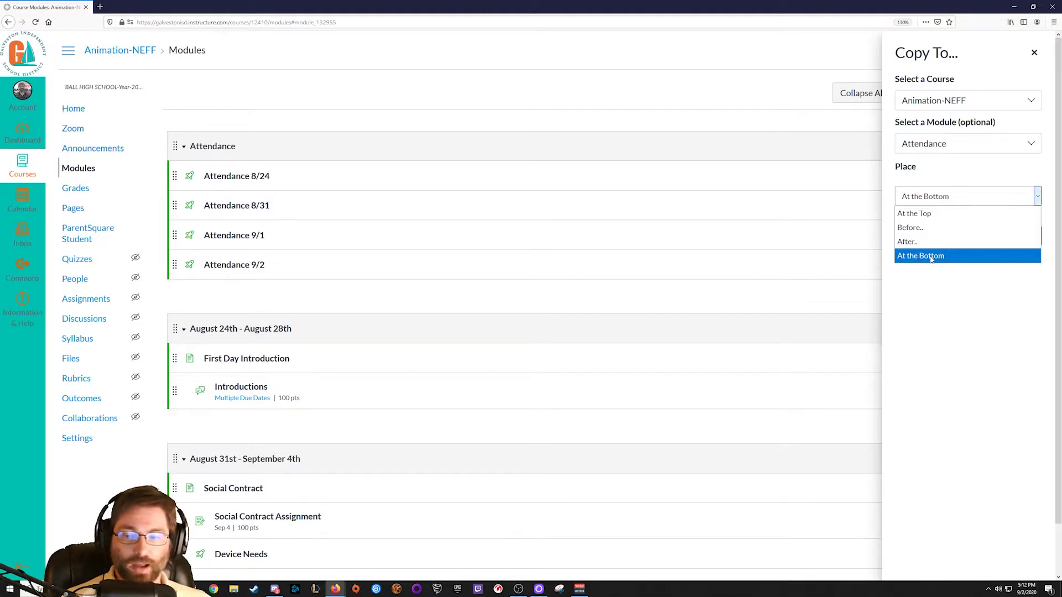
pyautogui.click(930, 243)
pyautogui.click(973, 237)
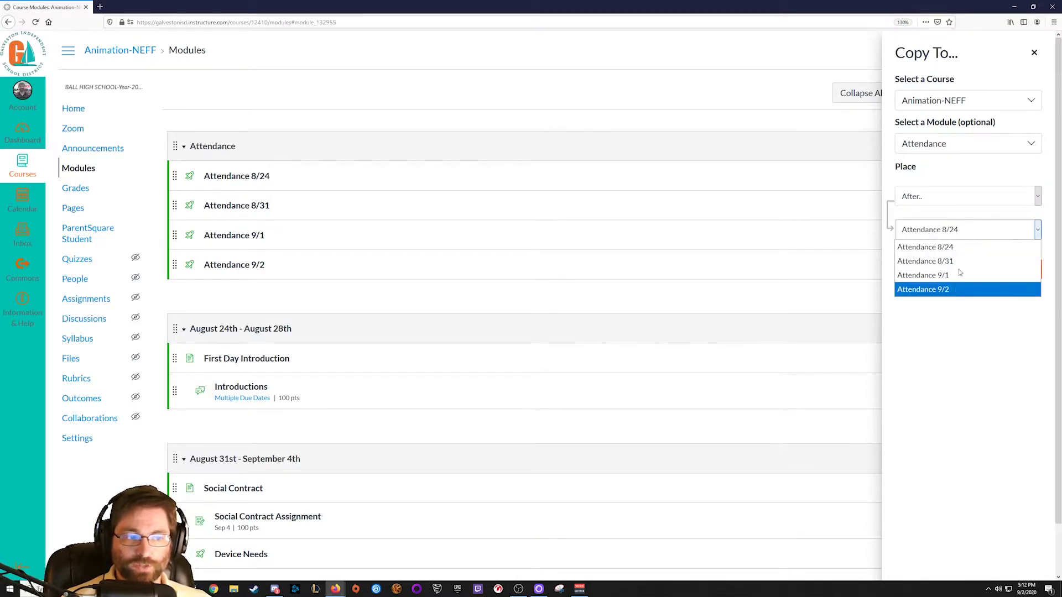
pyautogui.click(963, 195)
pyautogui.click(962, 256)
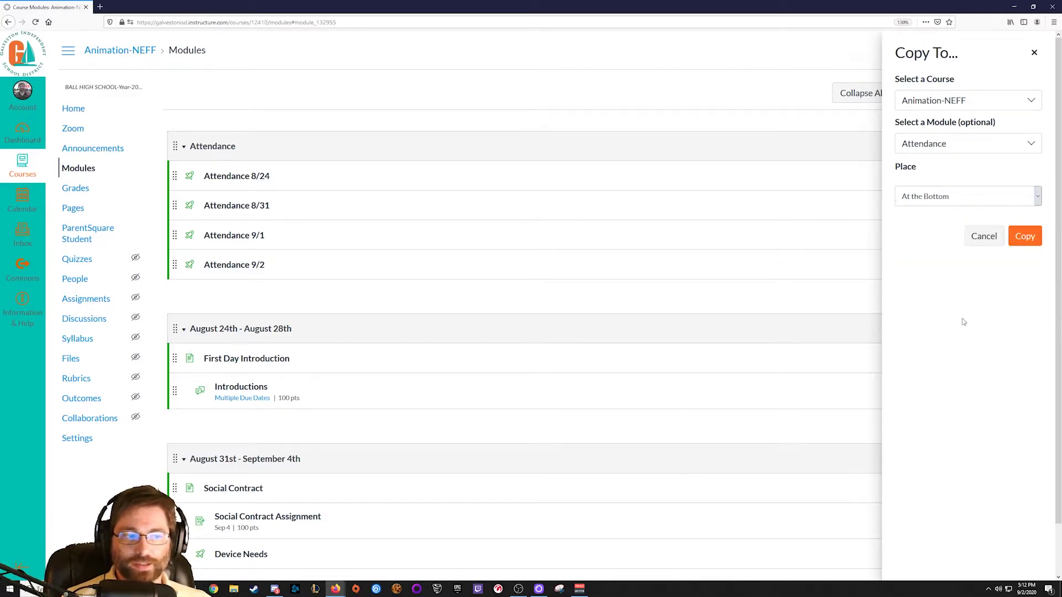
# Run the copy, dismiss the copy settings, and reload the modules page to find the copied Attendance 9/1 survey
pyautogui.click(1025, 237)
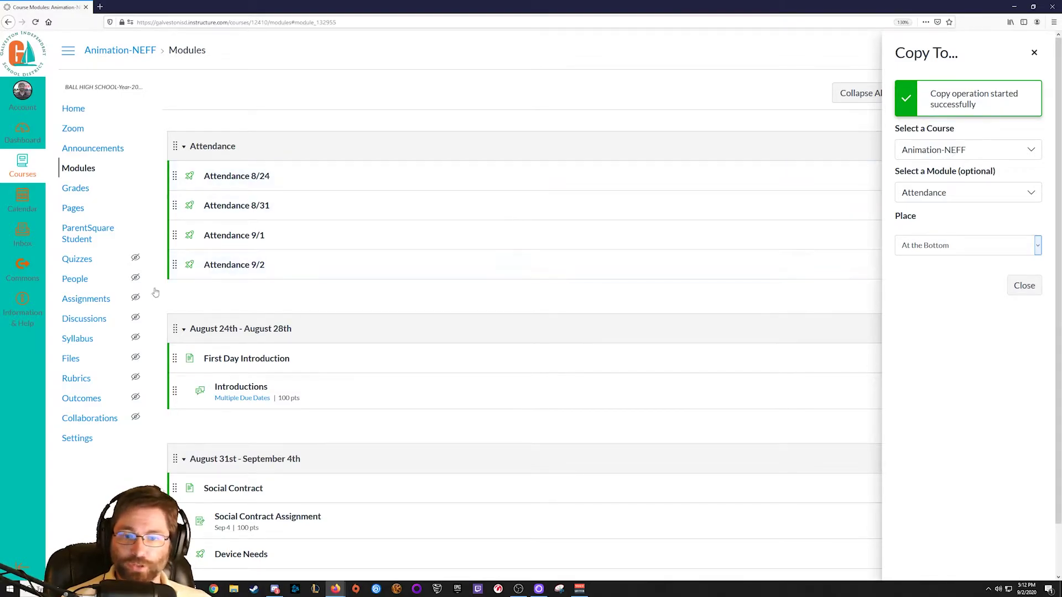
pyautogui.click(1034, 52)
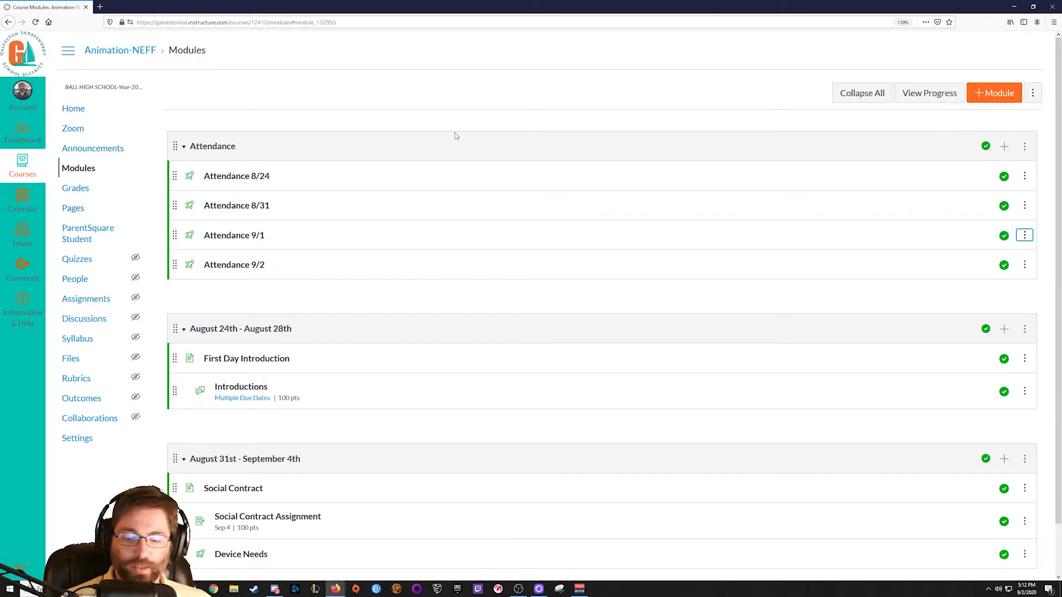
pyautogui.click(410, 97)
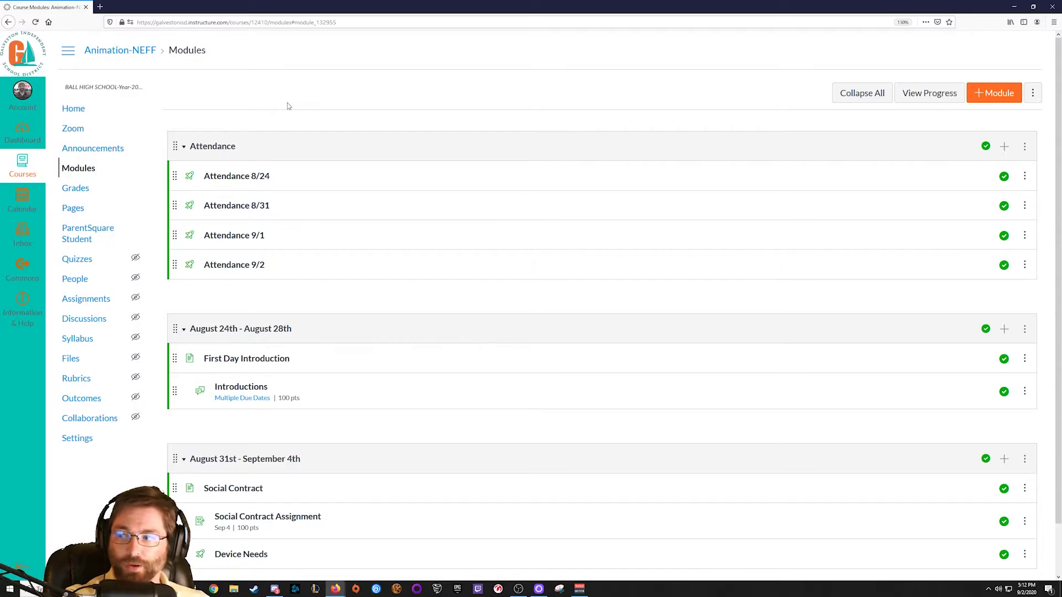
pyautogui.press('F5')
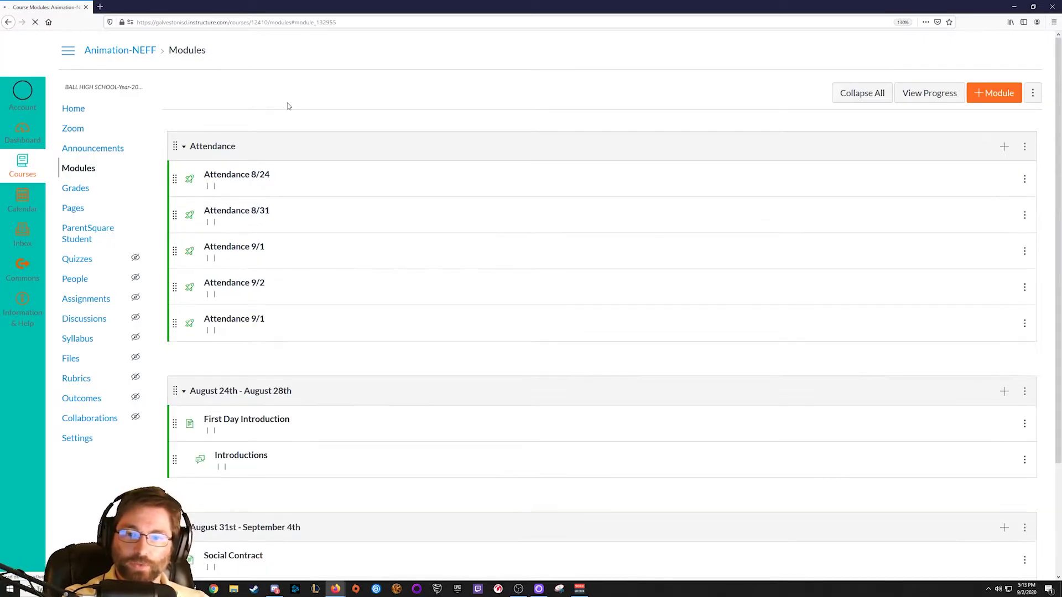
pyautogui.scroll(-2, 259, 287)
pyautogui.moveTo(279, 214); pyautogui.dragTo(195, 213)
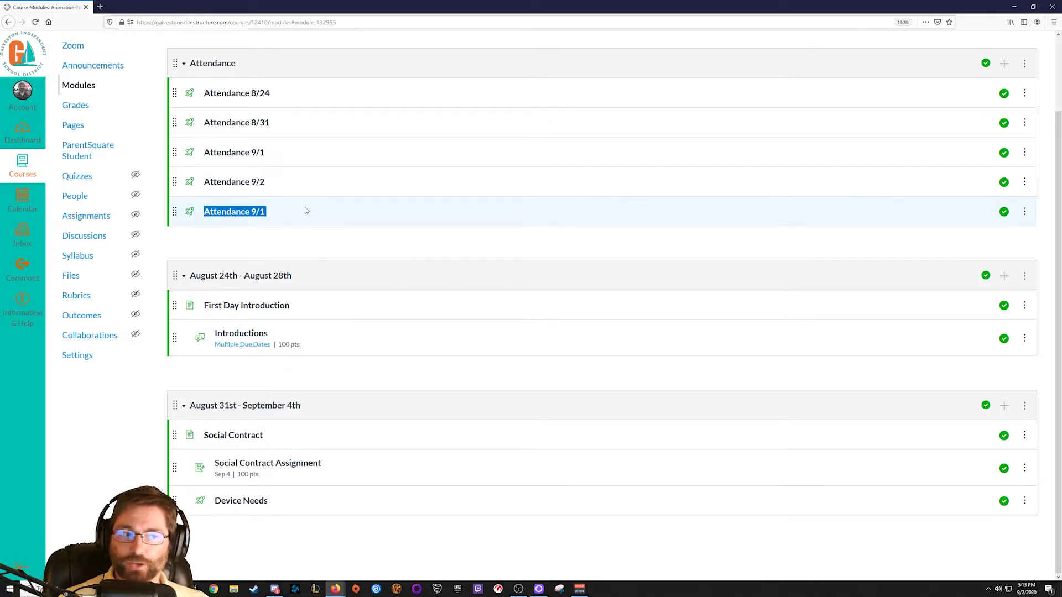
# Open the copied Attendance 9/1 survey for editing and rename it Attendance 9/3
pyautogui.click(239, 213)
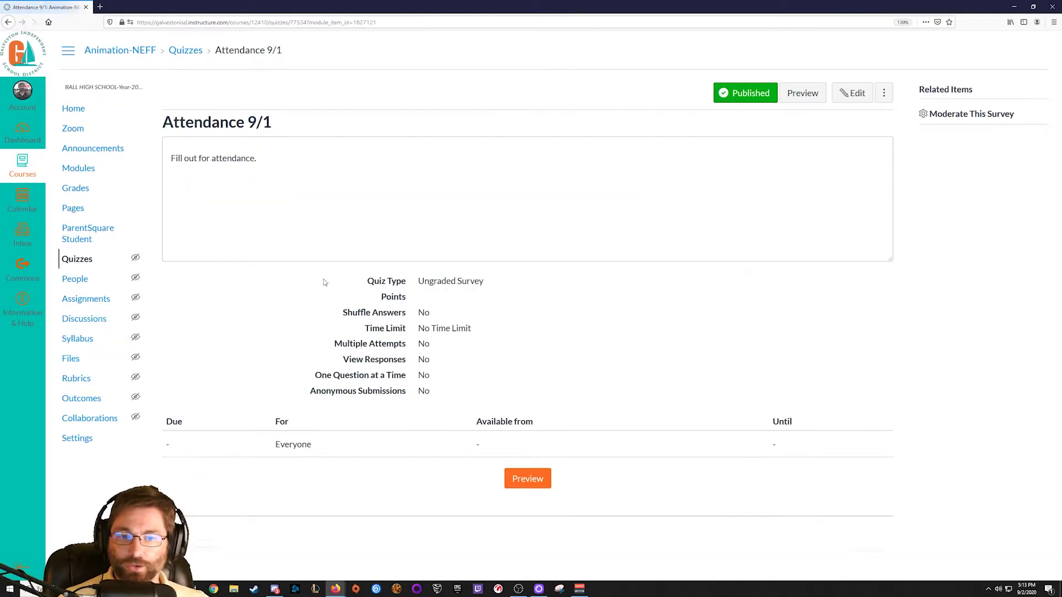
pyautogui.click(856, 100)
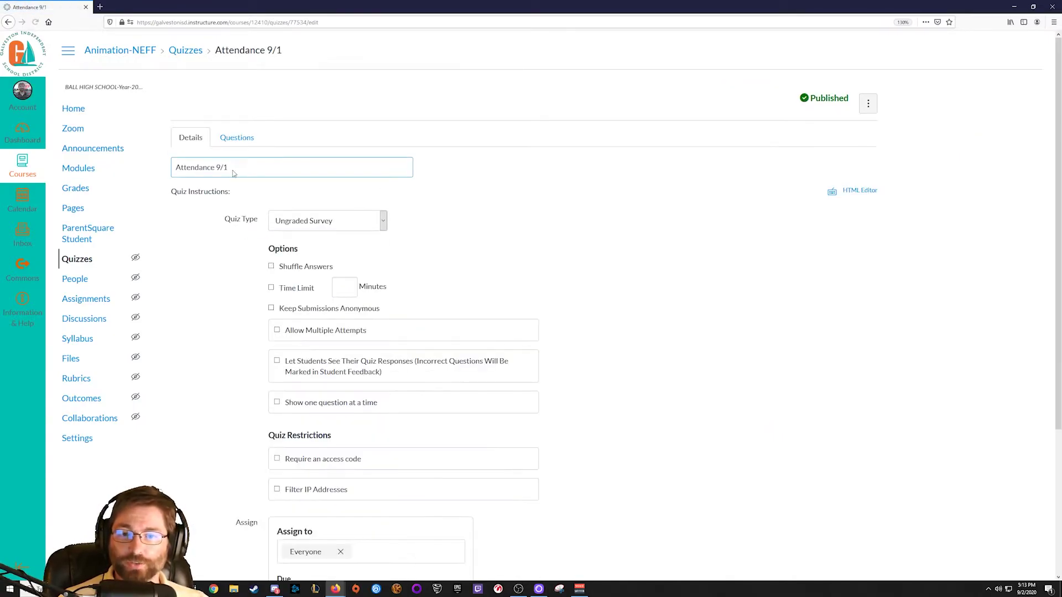
pyautogui.moveTo(224, 167); pyautogui.dragTo(241, 165)
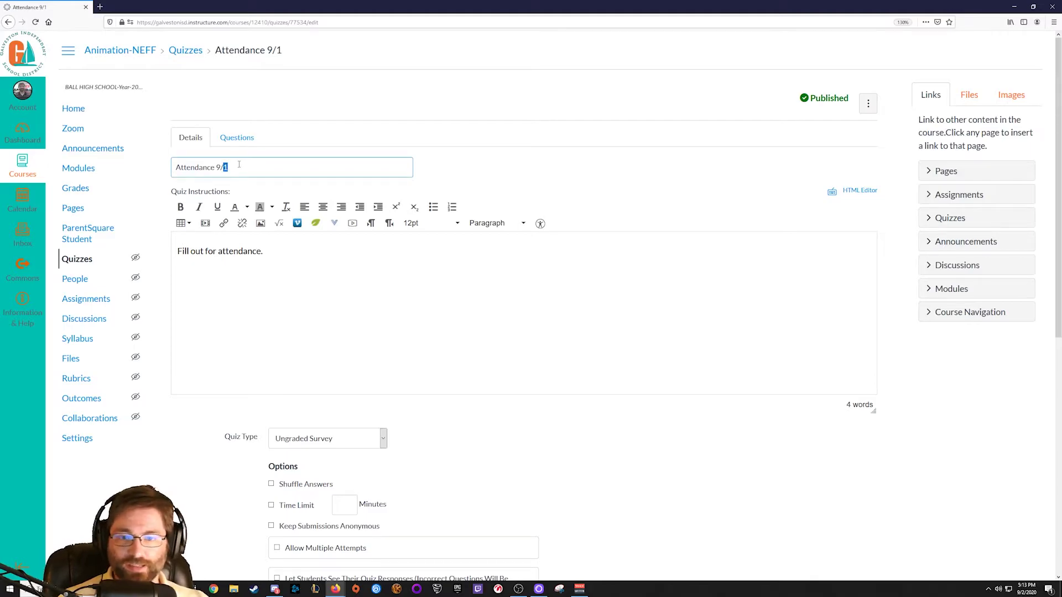
pyautogui.write('3')
pyautogui.click(518, 188)
# Replace Everyone with the 01 Animation section in the survey's assignment
pyautogui.scroll(-3, 506, 186)
pyautogui.scroll(-4, 506, 187)
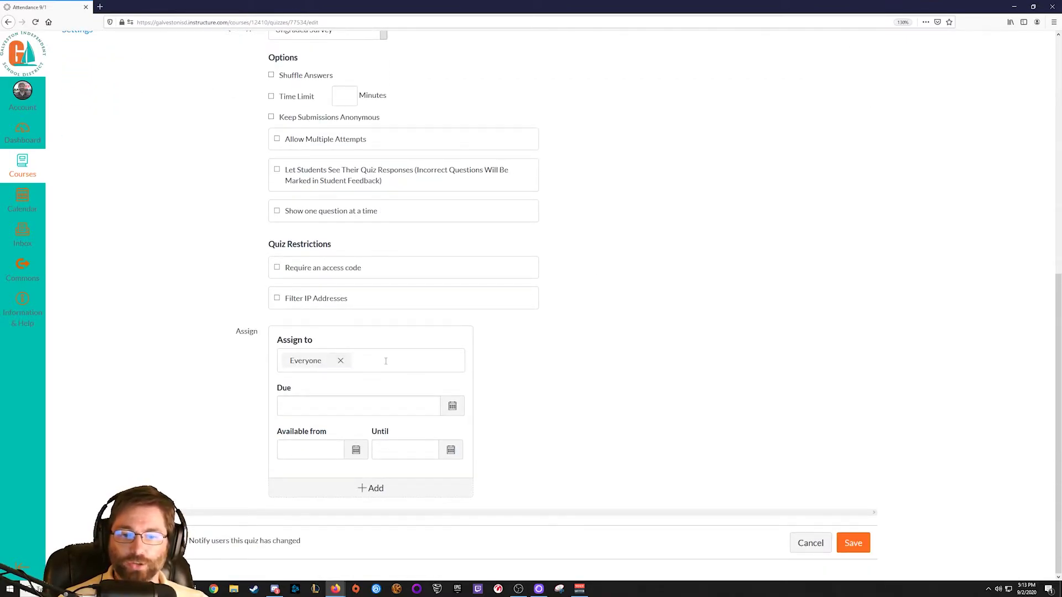
pyautogui.click(340, 361)
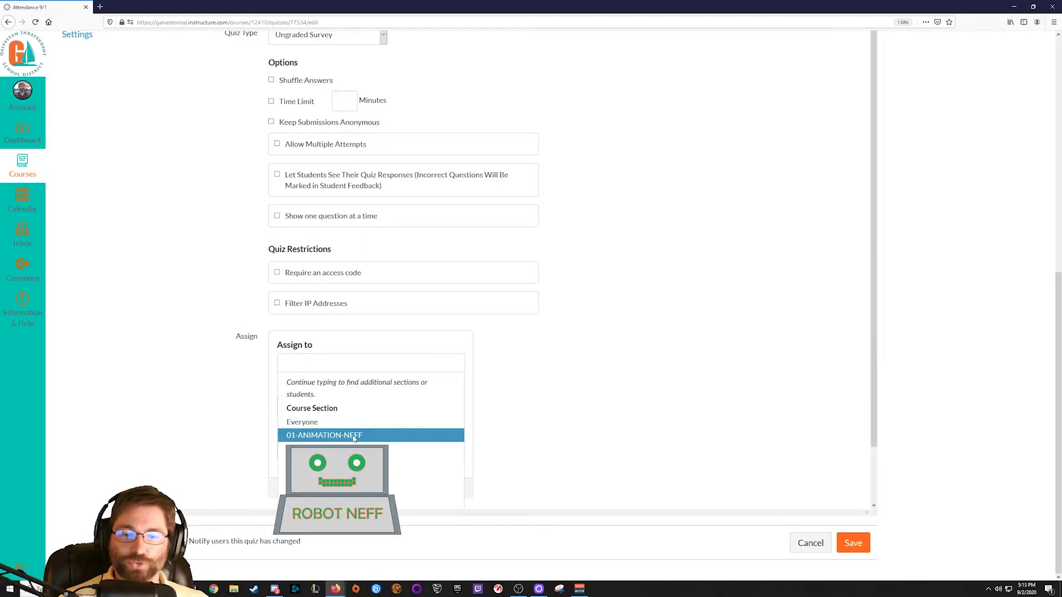
pyautogui.click(314, 435)
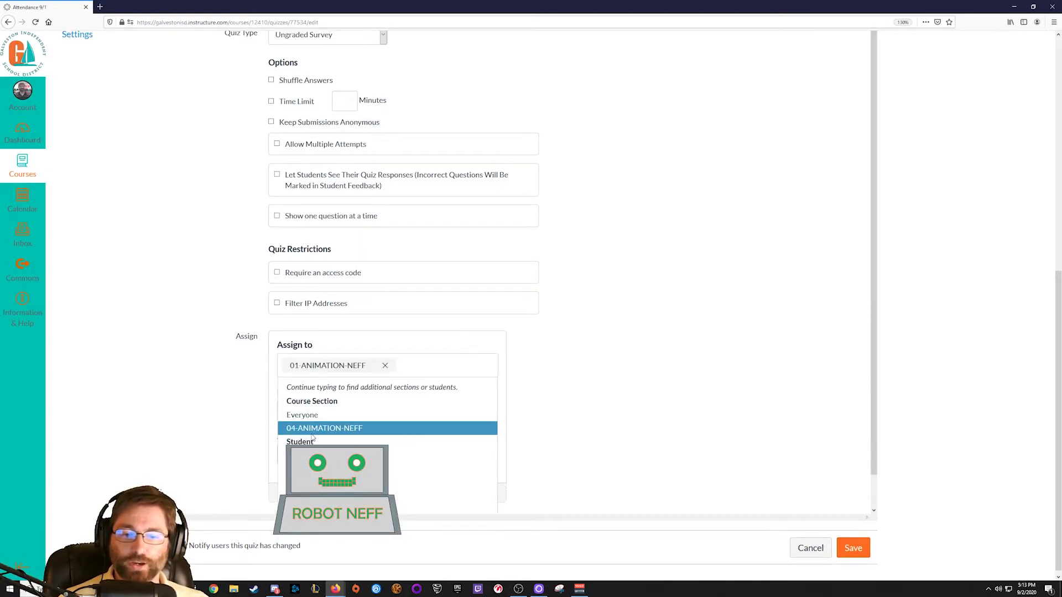
pyautogui.click(199, 419)
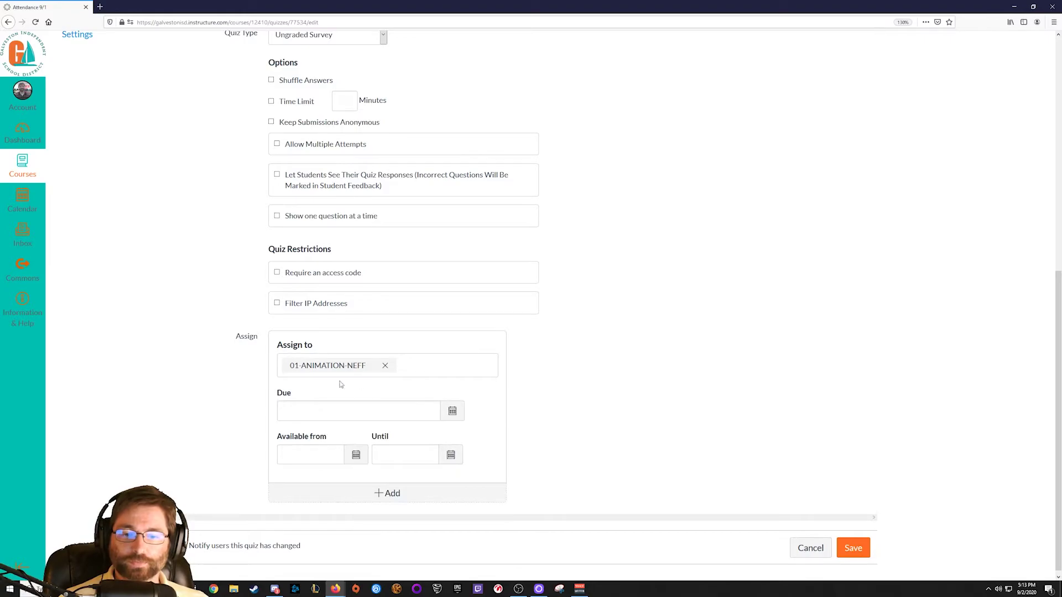
# Make the survey available from Sep 3 8am until Sep 3 11:59pm
pyautogui.click(356, 454)
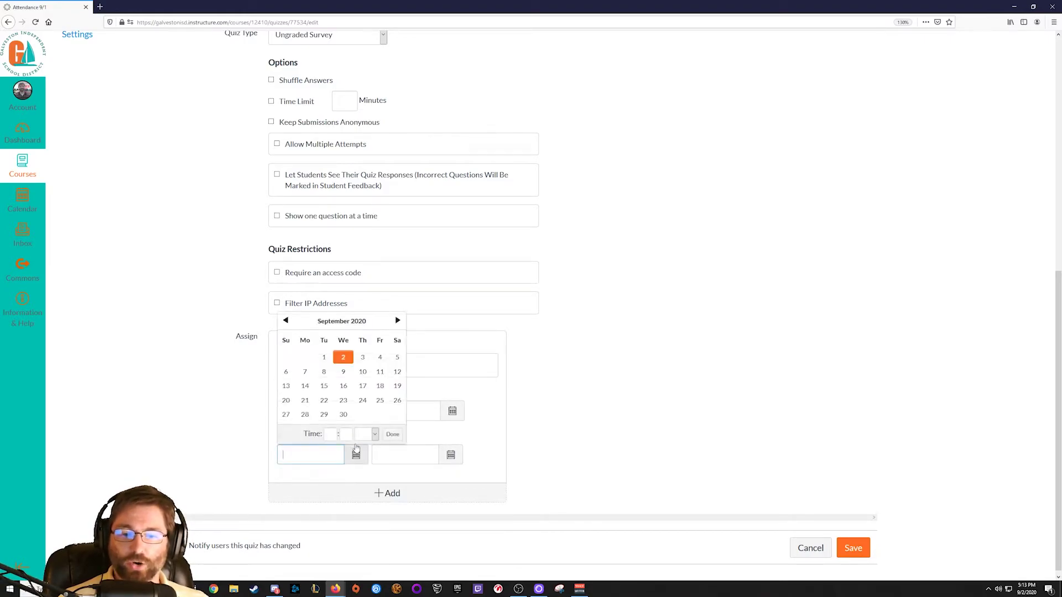
pyautogui.click(363, 358)
pyautogui.click(331, 434)
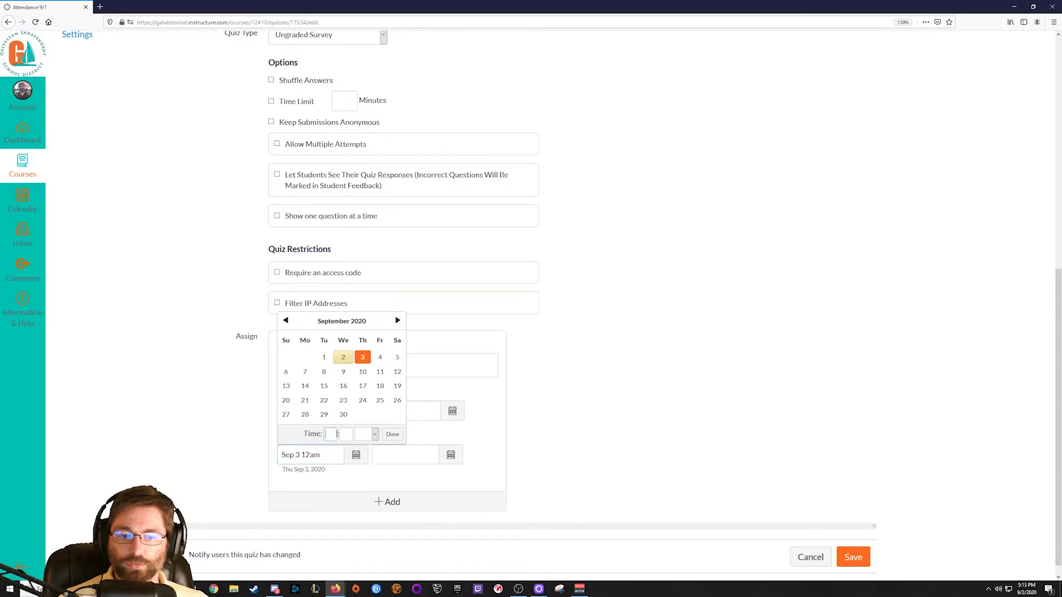
pyautogui.click(376, 434)
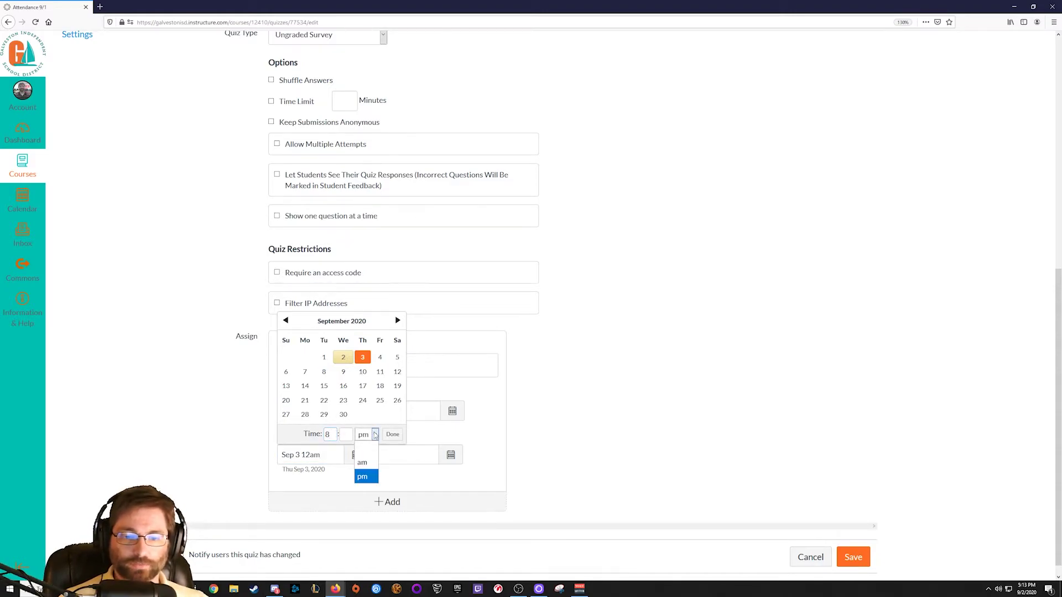
pyautogui.click(363, 462)
pyautogui.click(392, 435)
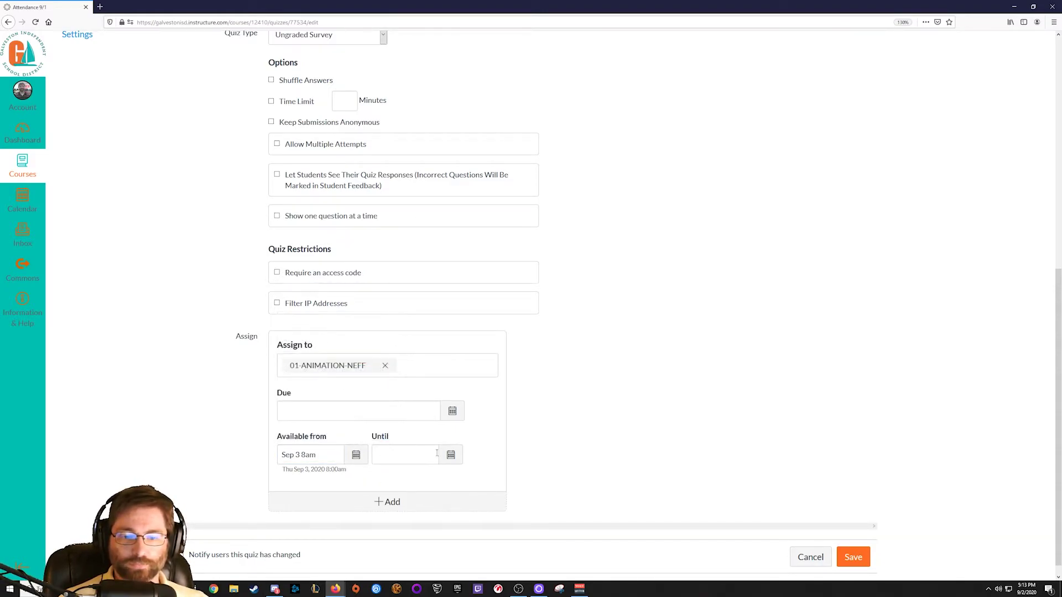
pyautogui.click(451, 455)
pyautogui.click(457, 357)
pyautogui.click(610, 396)
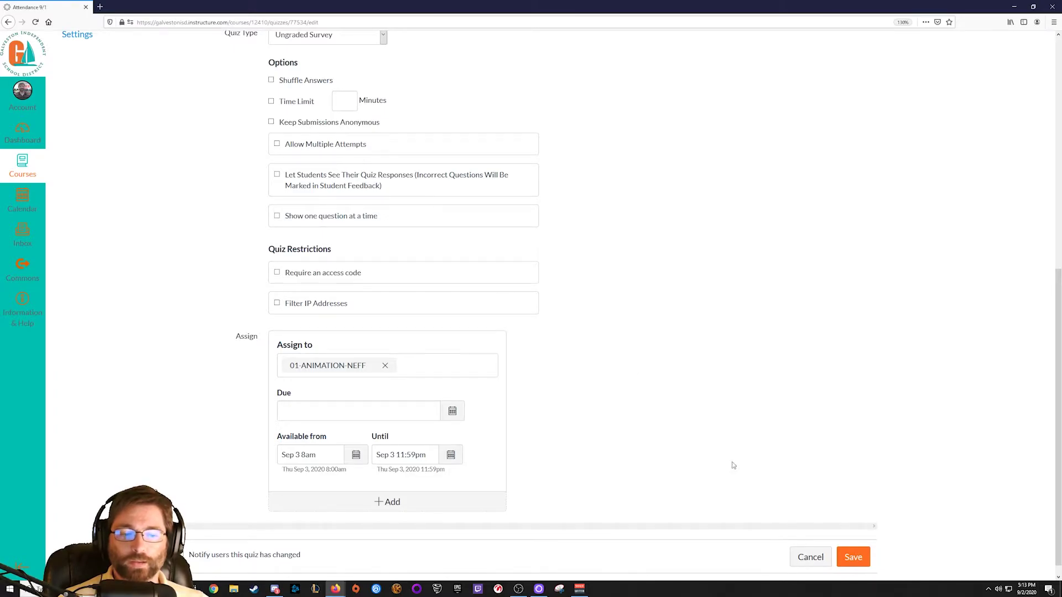
# Save the survey, continuing without assigning it to the 04 Animation section
pyautogui.click(856, 558)
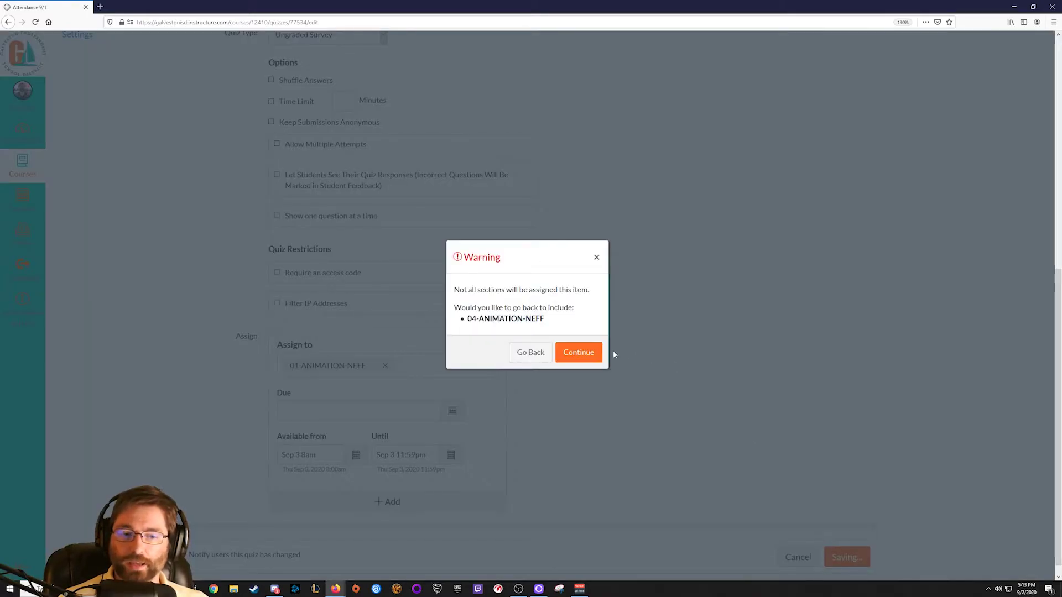
pyautogui.moveTo(547, 319); pyautogui.dragTo(465, 321)
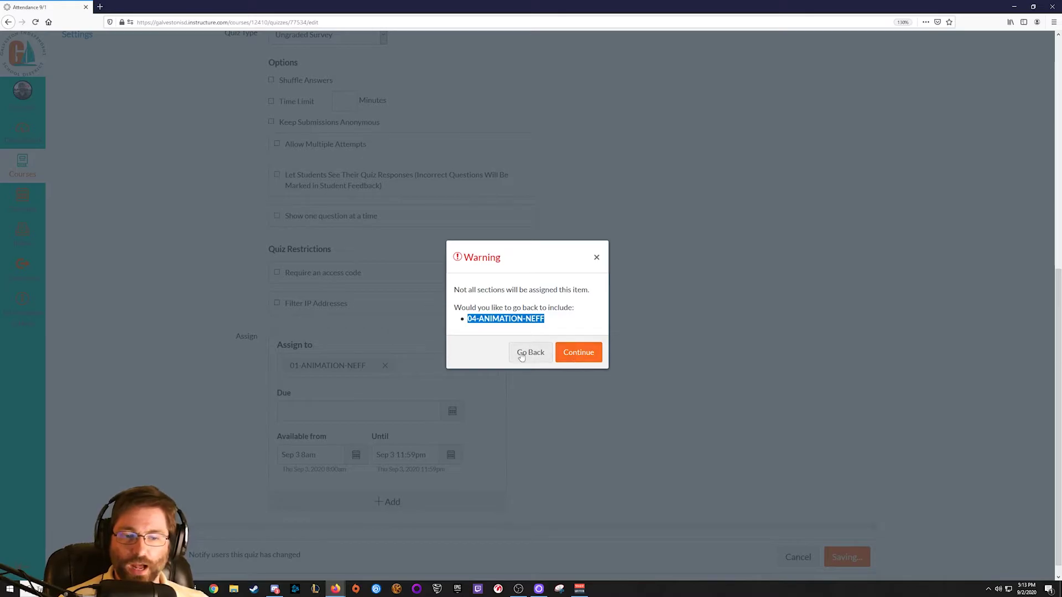
pyautogui.click(589, 353)
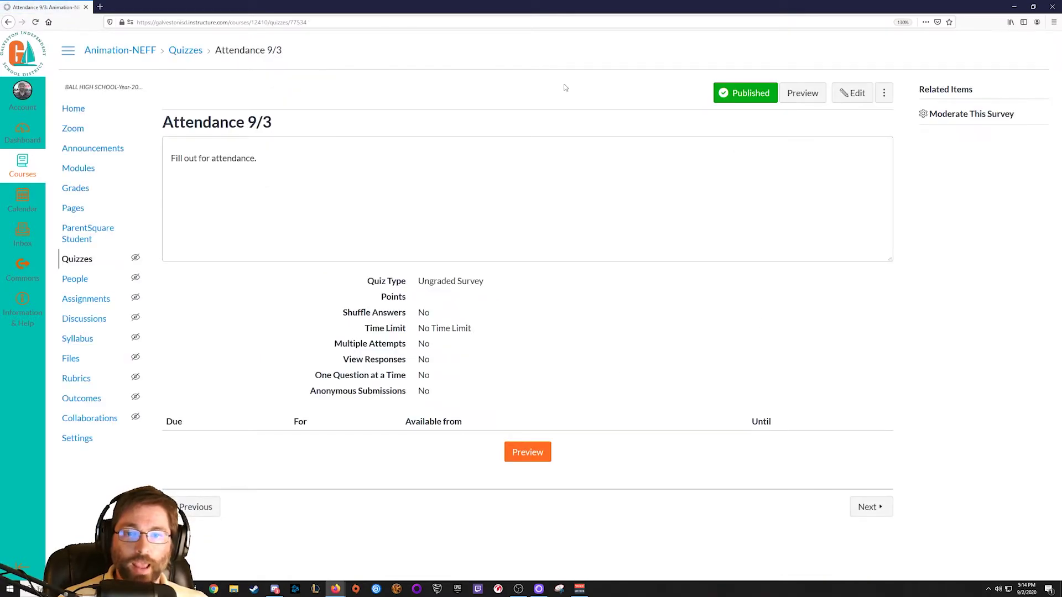
# Go to the course's Attendance module and start copying the Attendance 9/2 survey to a course
pyautogui.click(93, 110)
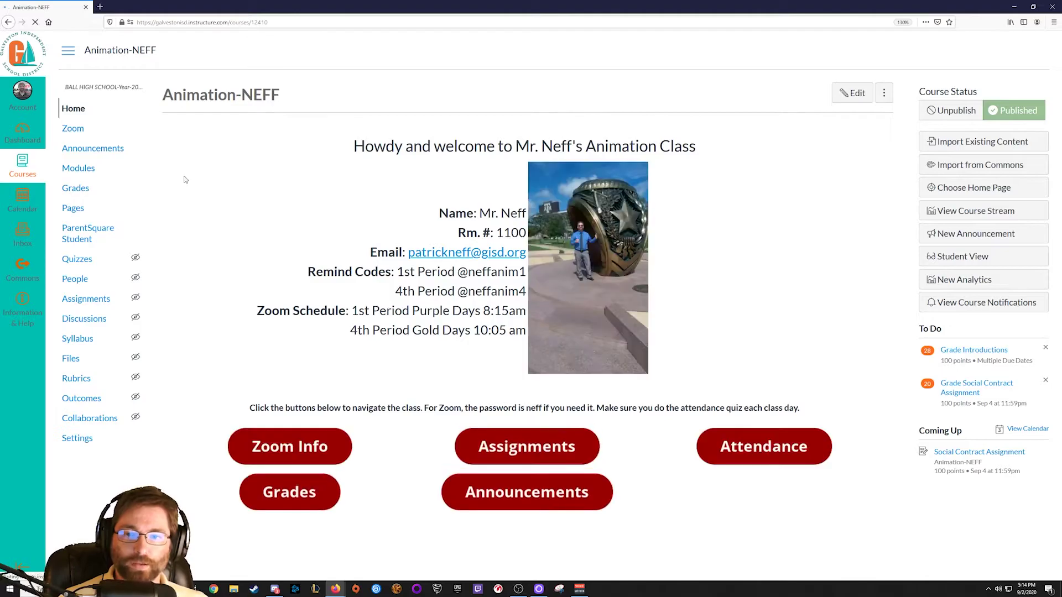
pyautogui.click(742, 446)
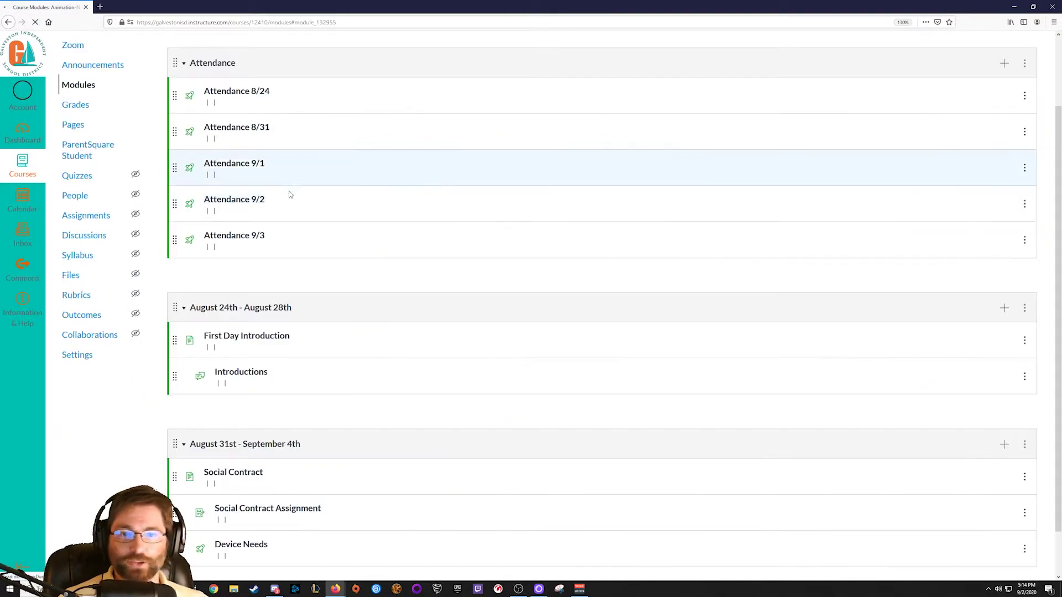
pyautogui.click(1025, 182)
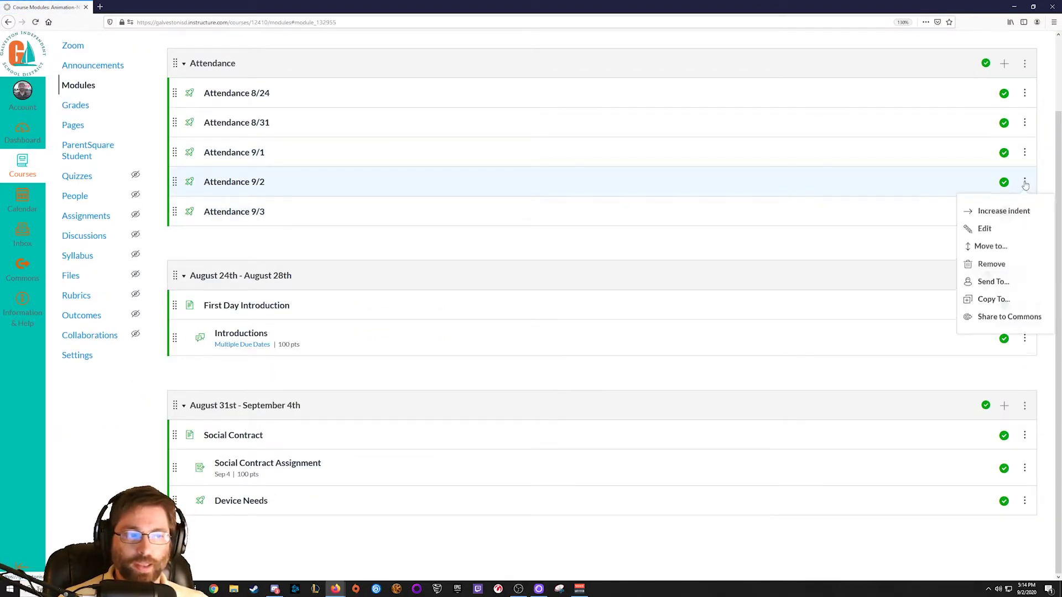
pyautogui.click(1019, 303)
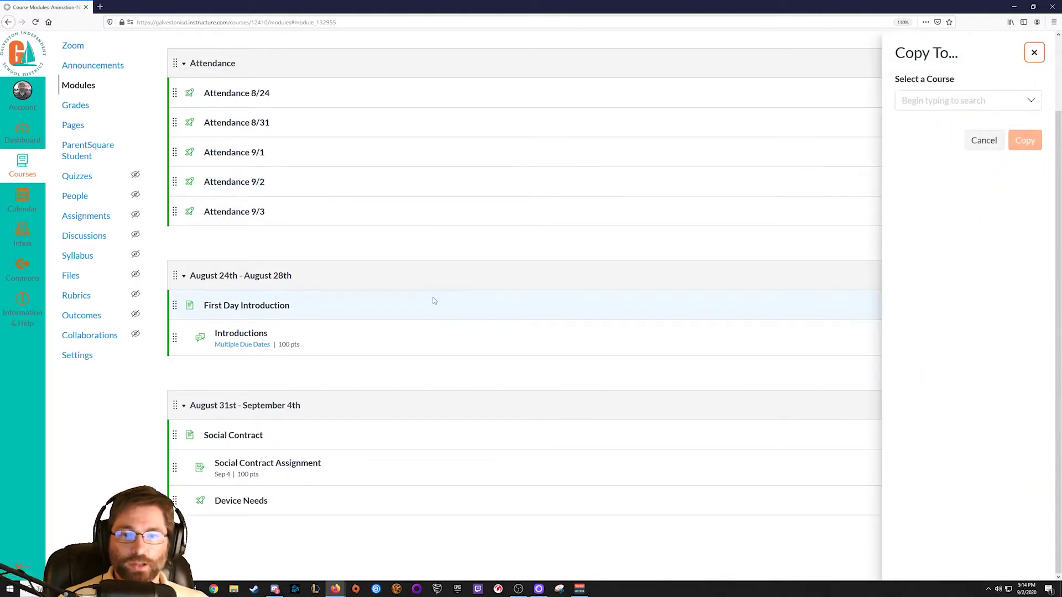
# Copy the survey into the same Animation course, placing it at the bottom of the Attendance module
pyautogui.click(949, 100)
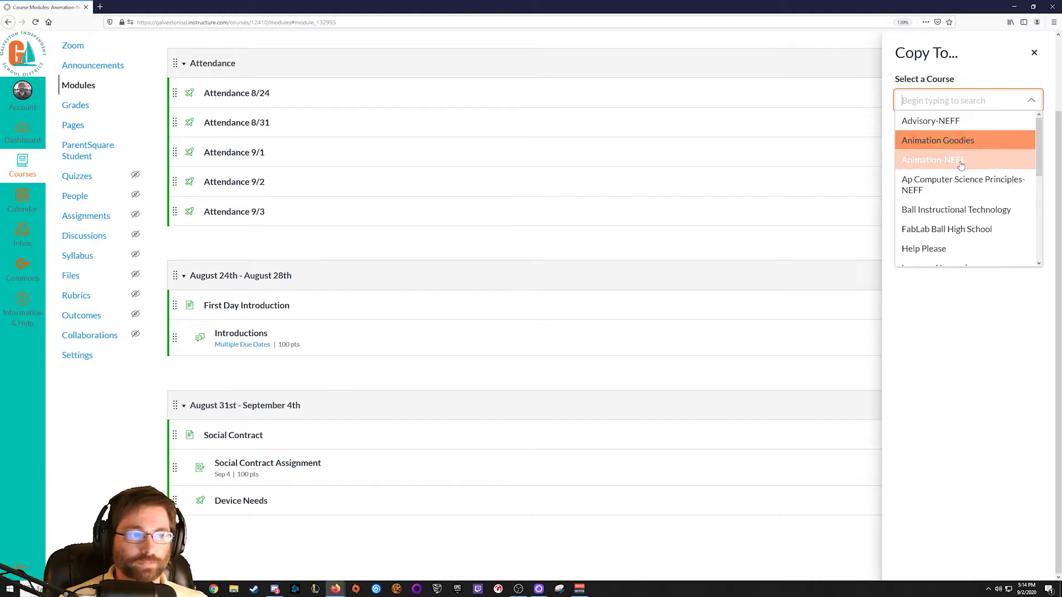
pyautogui.click(939, 160)
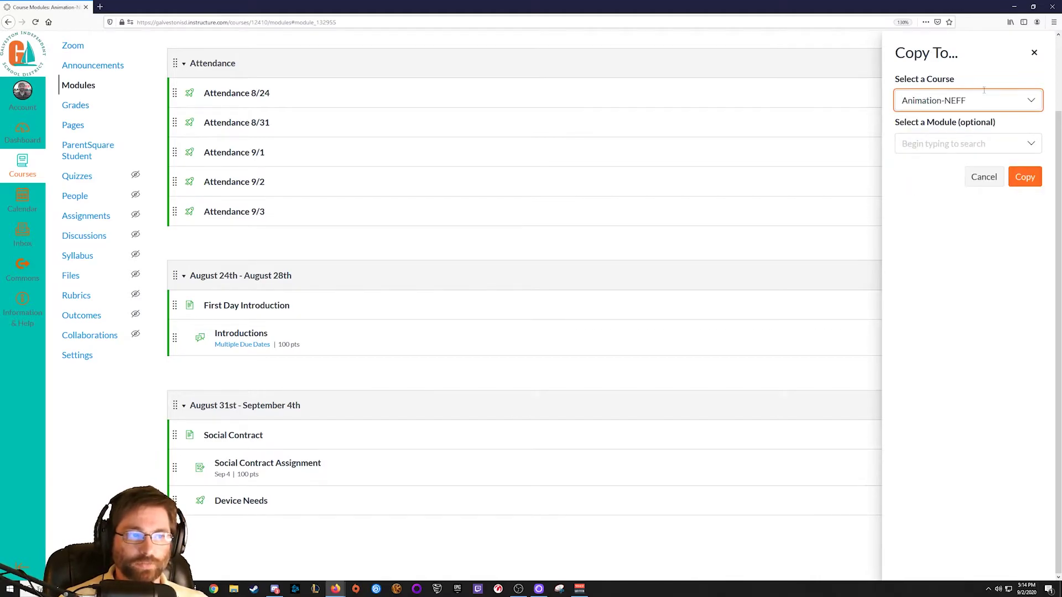
pyautogui.click(1031, 144)
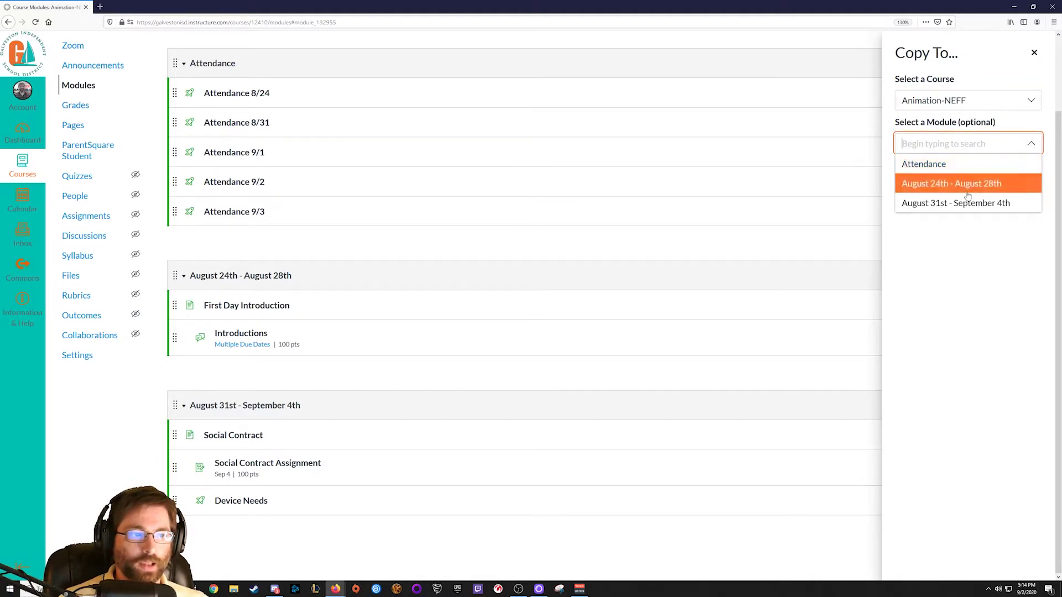
pyautogui.click(933, 166)
pyautogui.click(1039, 196)
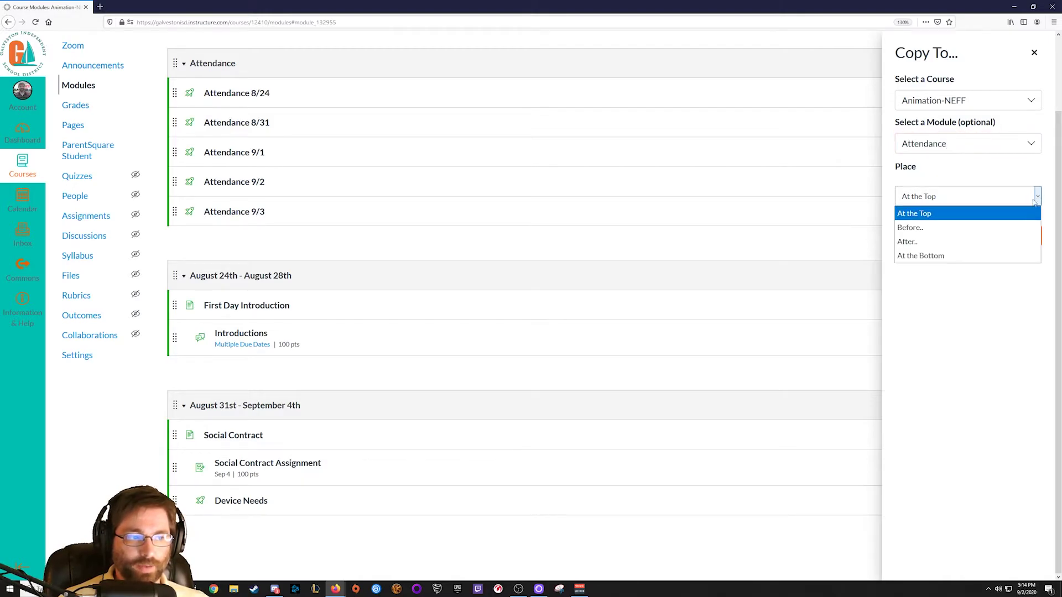
pyautogui.click(963, 256)
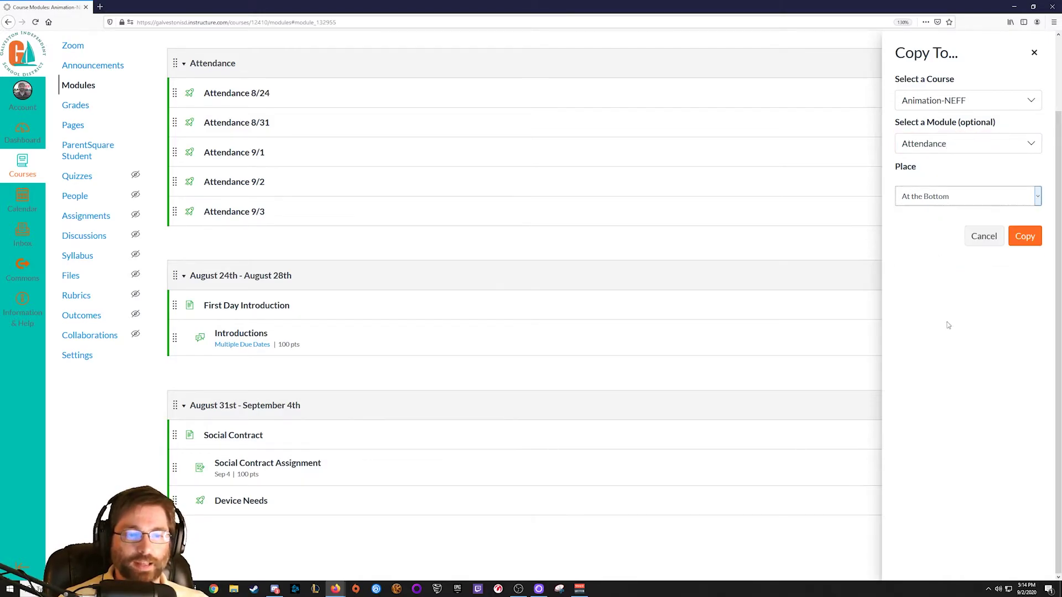
pyautogui.click(1025, 237)
pyautogui.moveTo(977, 110); pyautogui.dragTo(927, 93)
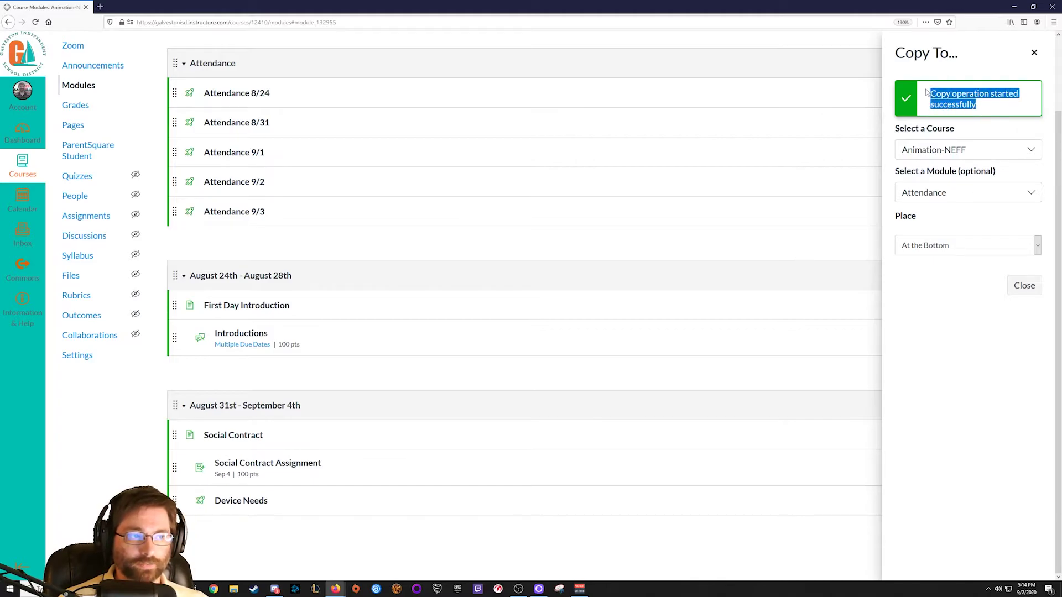
pyautogui.click(1035, 53)
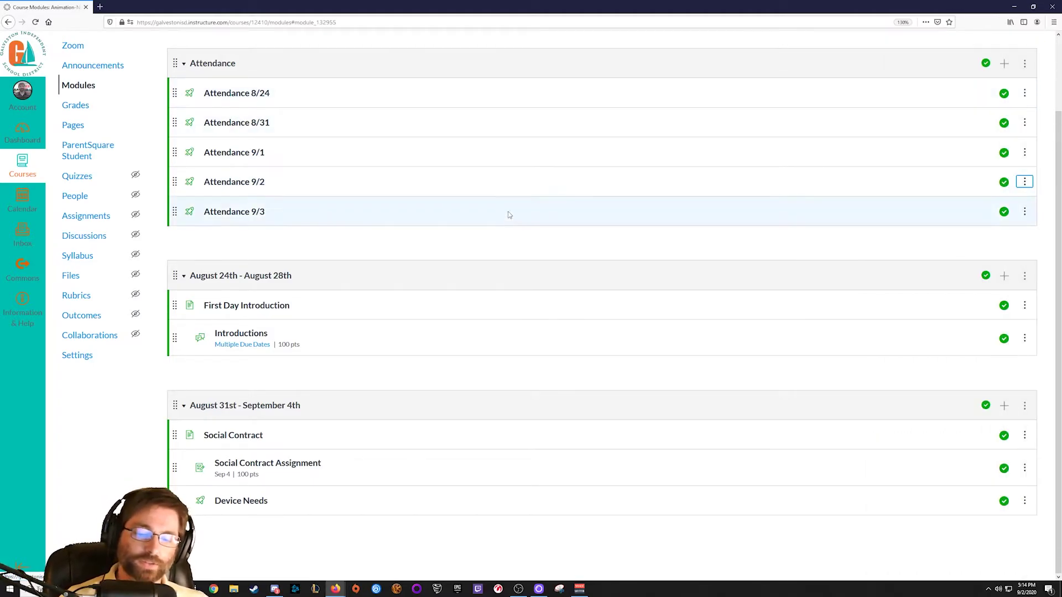
pyautogui.click(474, 238)
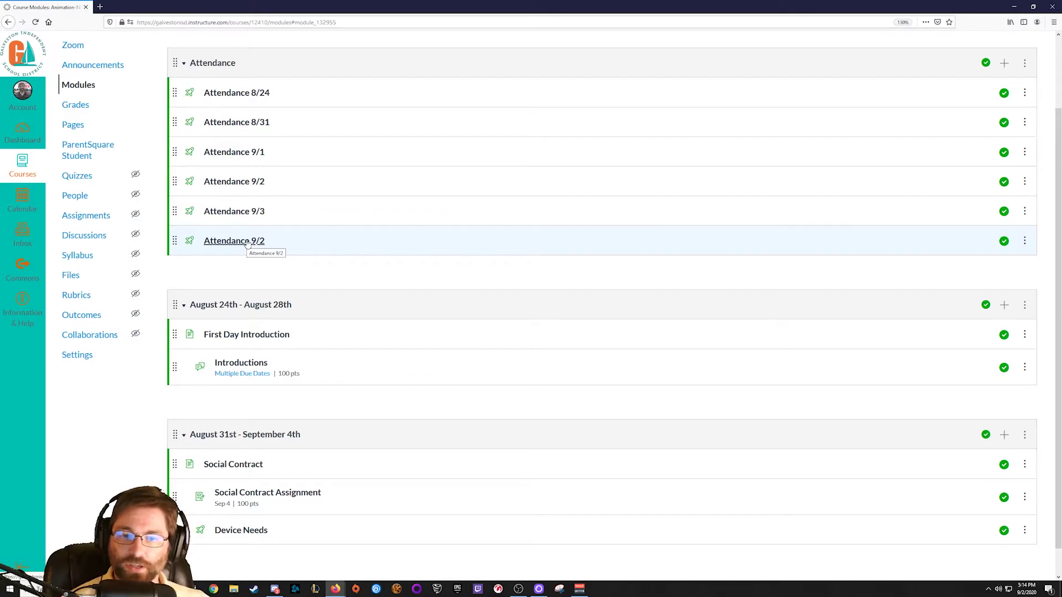
# Open the copied Attendance 9/2 survey for editing and rename it Attendance 9/4
pyautogui.click(237, 245)
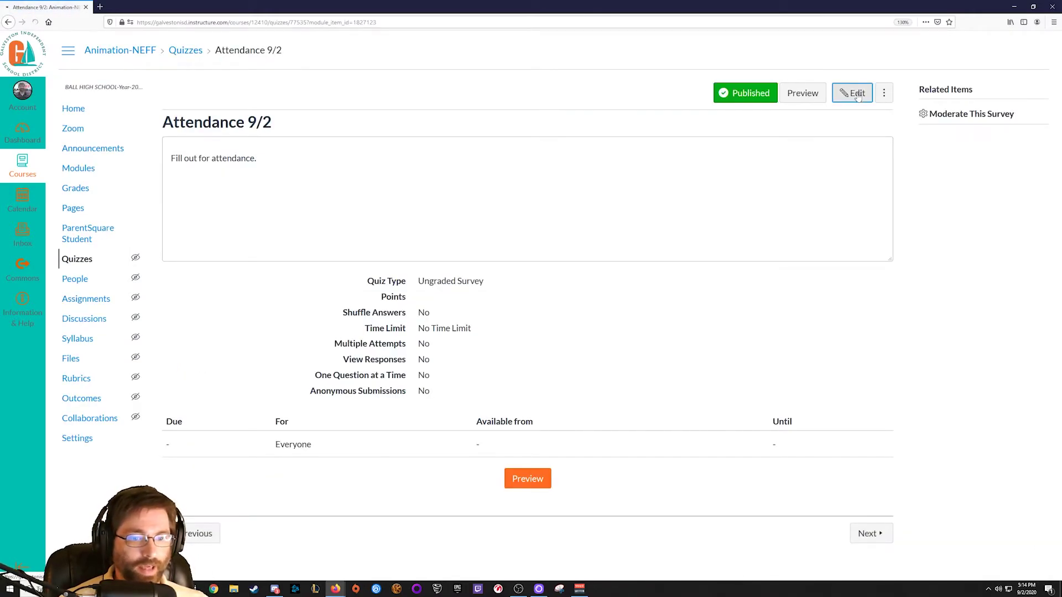
pyautogui.click(856, 97)
pyautogui.doubleClick(231, 170)
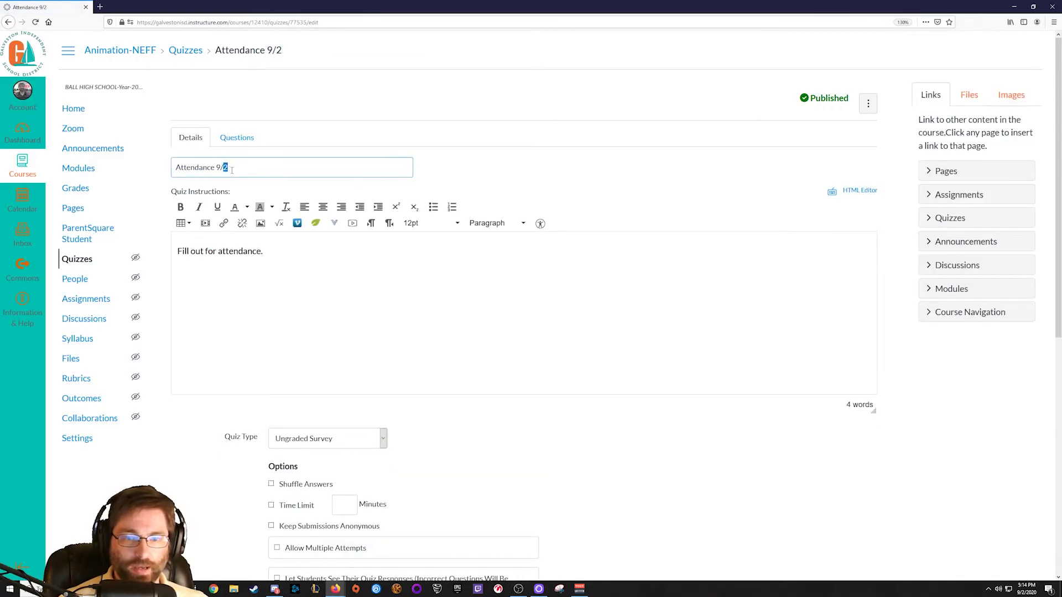
# Replace Everyone with the 04 Animation section in the survey's assignment
pyautogui.scroll(-8, 517, 168)
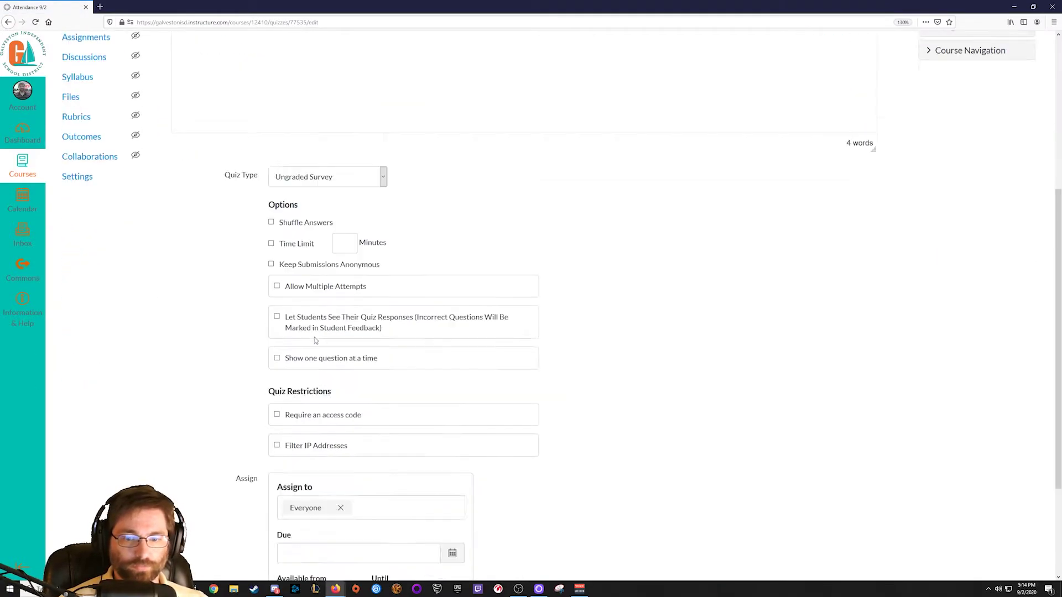
pyautogui.click(332, 434)
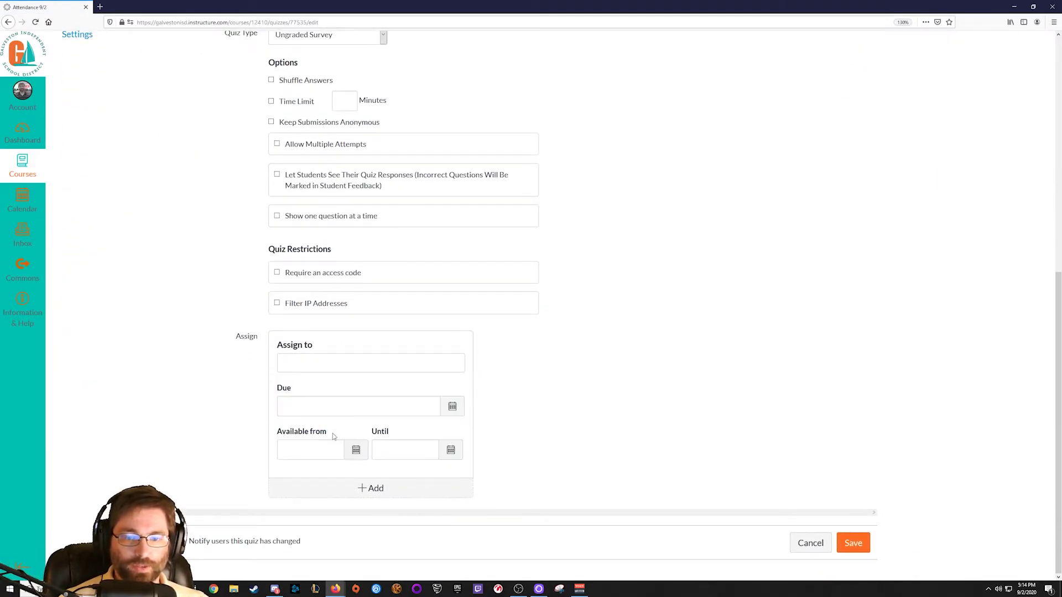
pyautogui.click(331, 367)
pyautogui.click(332, 446)
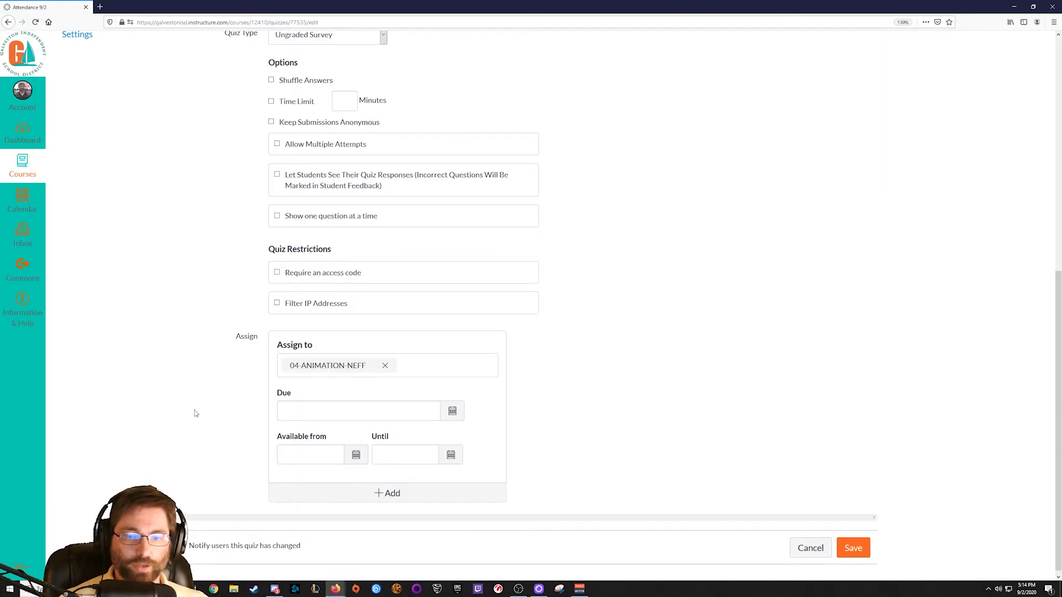
# Make the survey available from Sep 4 8am until Sep 4 11:59pm
pyautogui.click(356, 455)
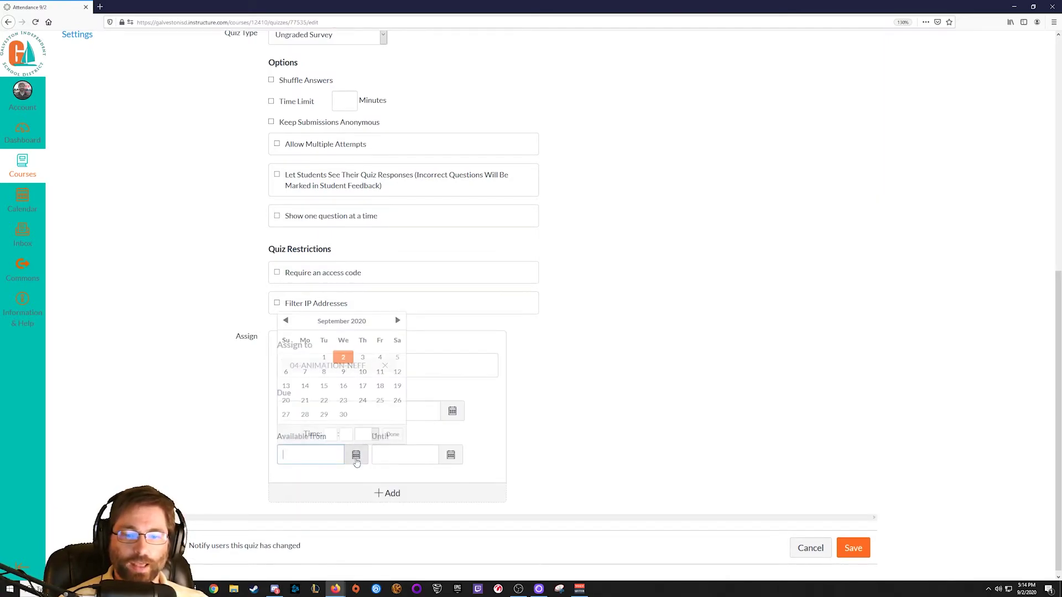
pyautogui.click(380, 357)
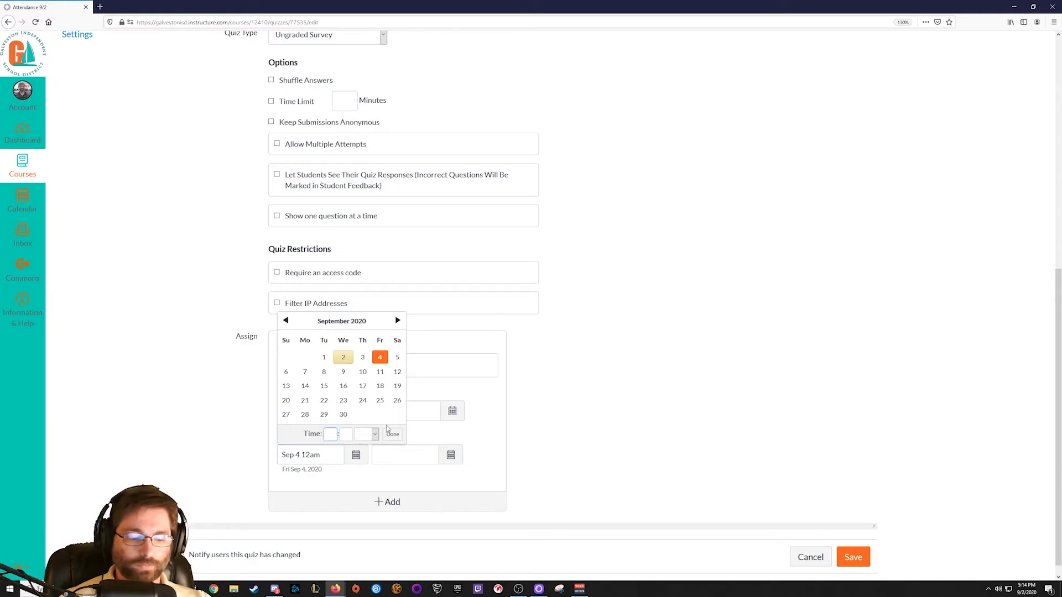
pyautogui.write('8')
pyautogui.click(366, 435)
pyautogui.click(365, 464)
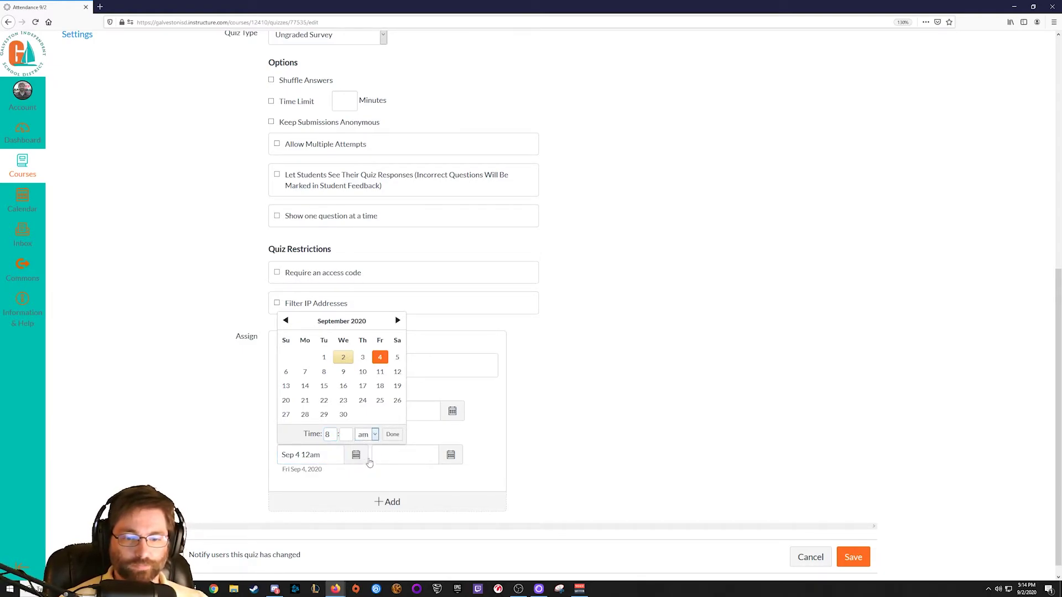
pyautogui.click(392, 435)
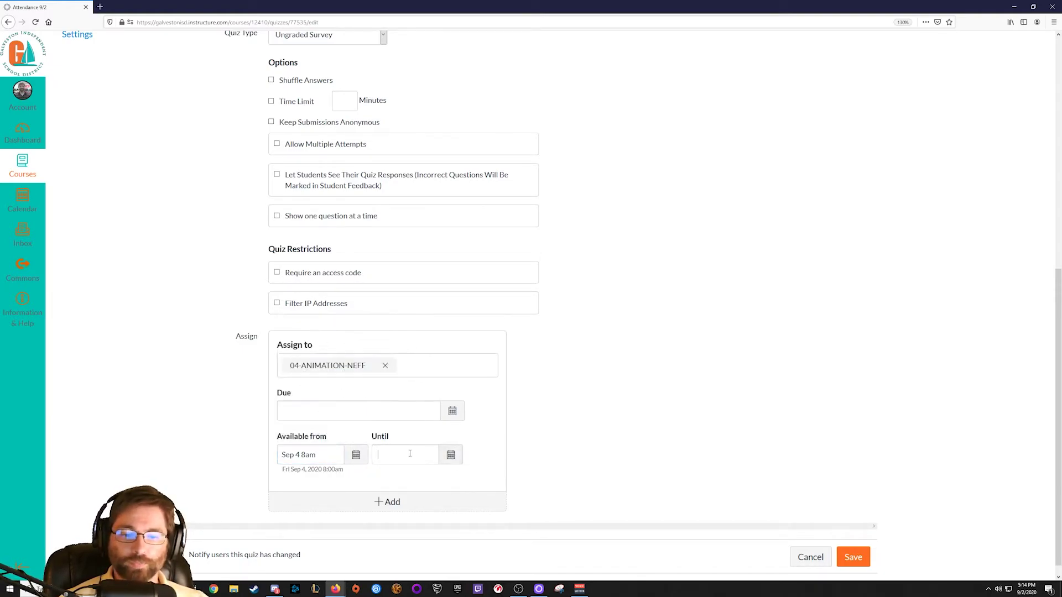
pyautogui.click(451, 455)
pyautogui.click(474, 357)
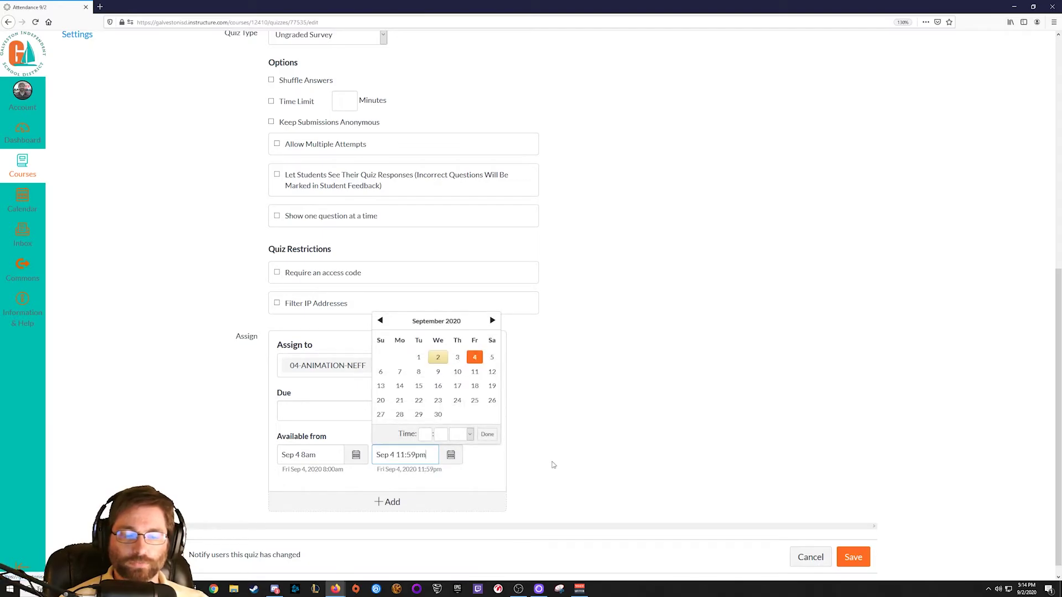
pyautogui.click(678, 473)
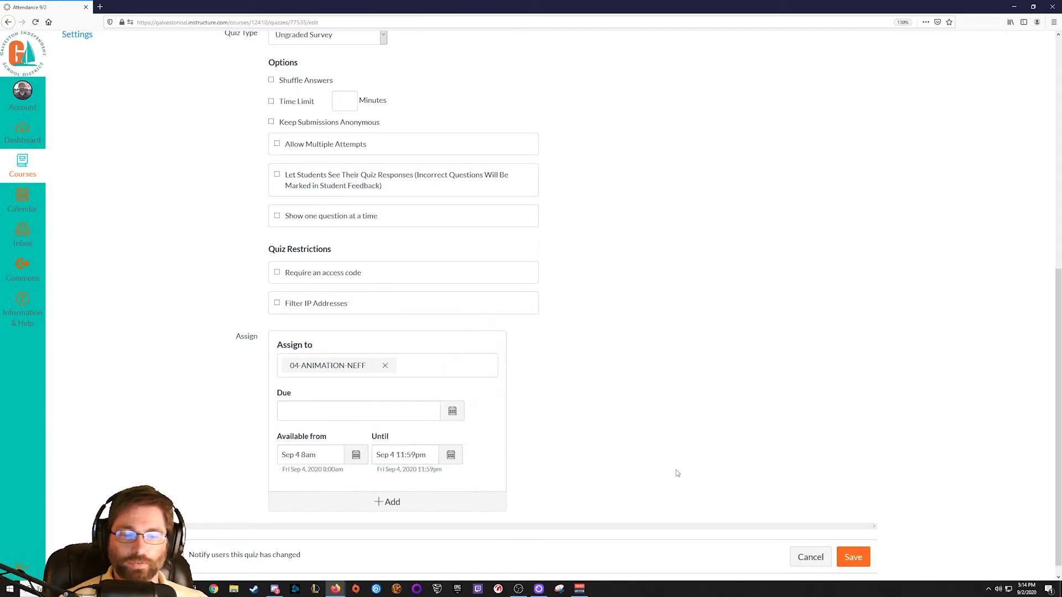
# Save the survey, continuing without assigning it to the 01 Animation section
pyautogui.click(854, 557)
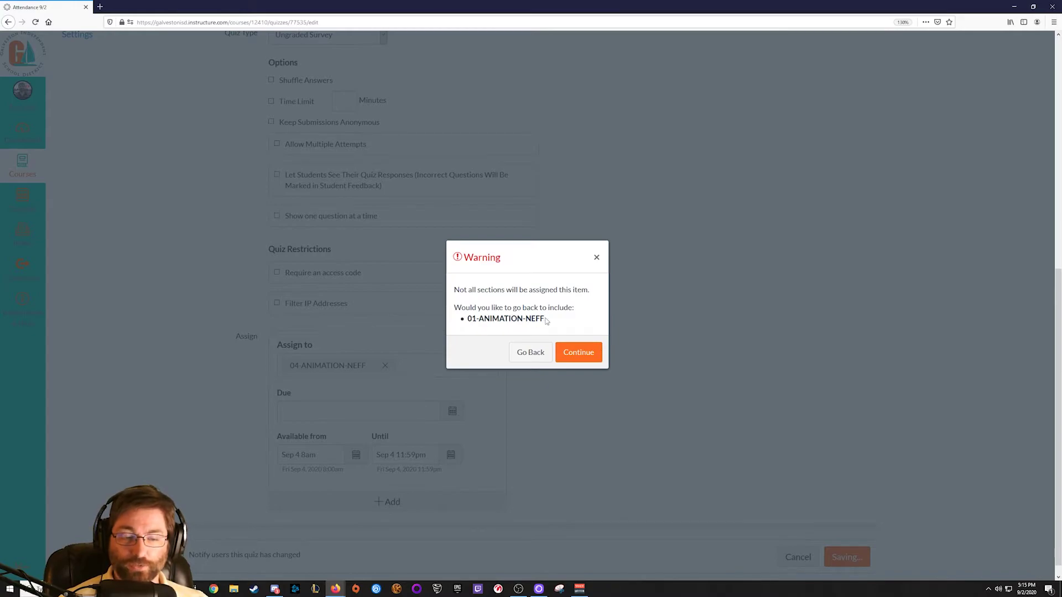
pyautogui.moveTo(546, 321); pyautogui.dragTo(464, 319)
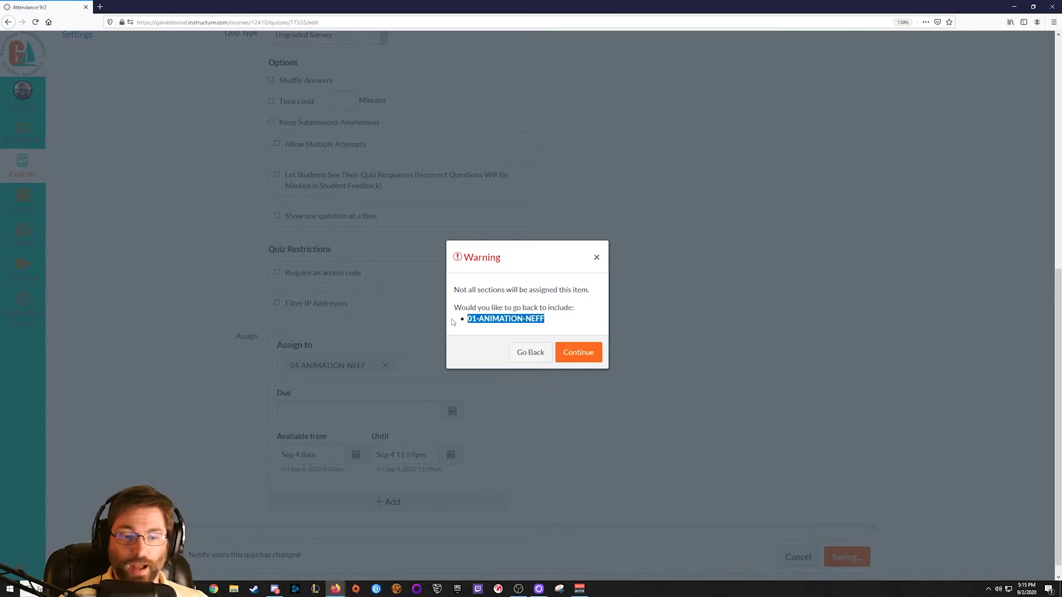
pyautogui.click(579, 352)
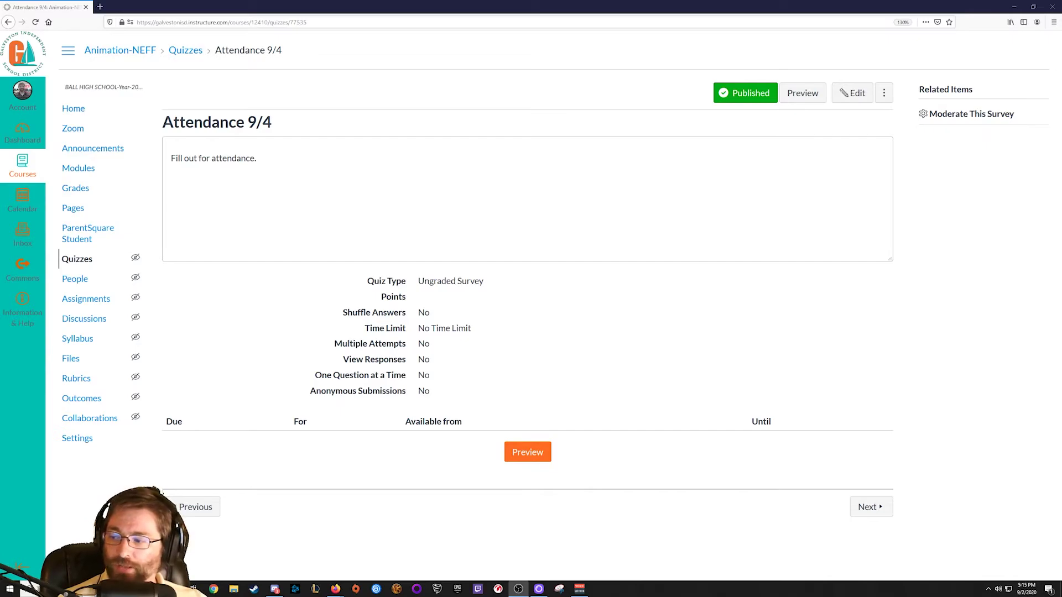
pyautogui.hotkey('alt', 'Tab')
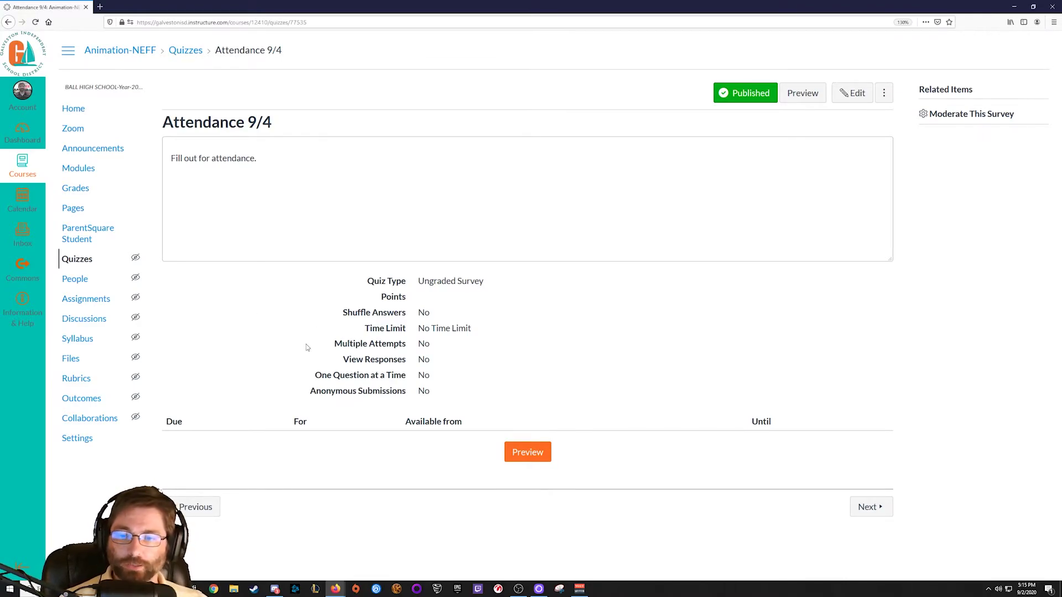
# Search Commons by the author's surname and open the shared quiz Daily | Attendance Check (M)
pyautogui.click(28, 266)
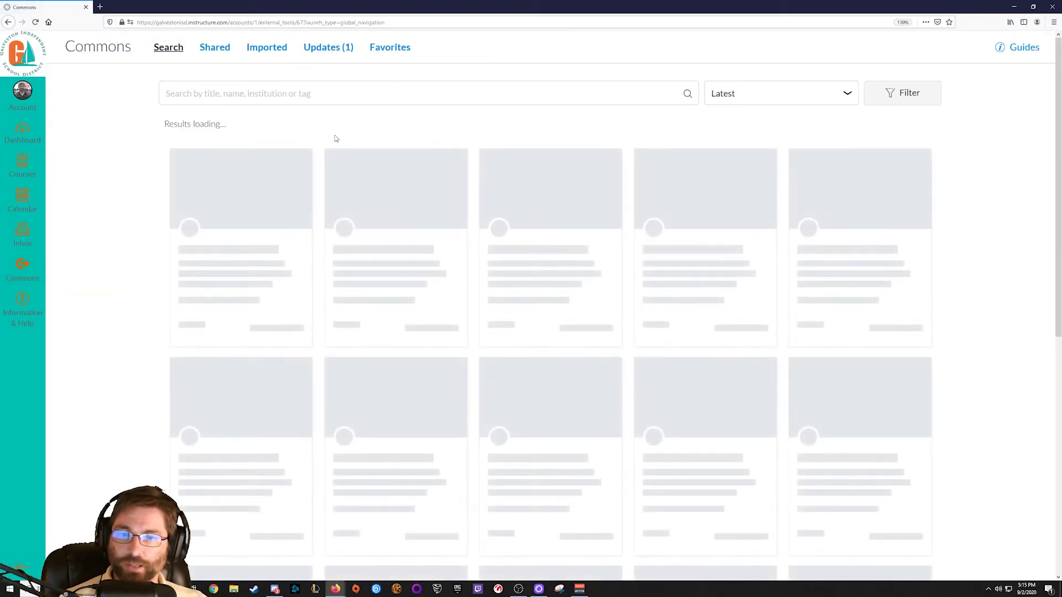
pyautogui.click(324, 98)
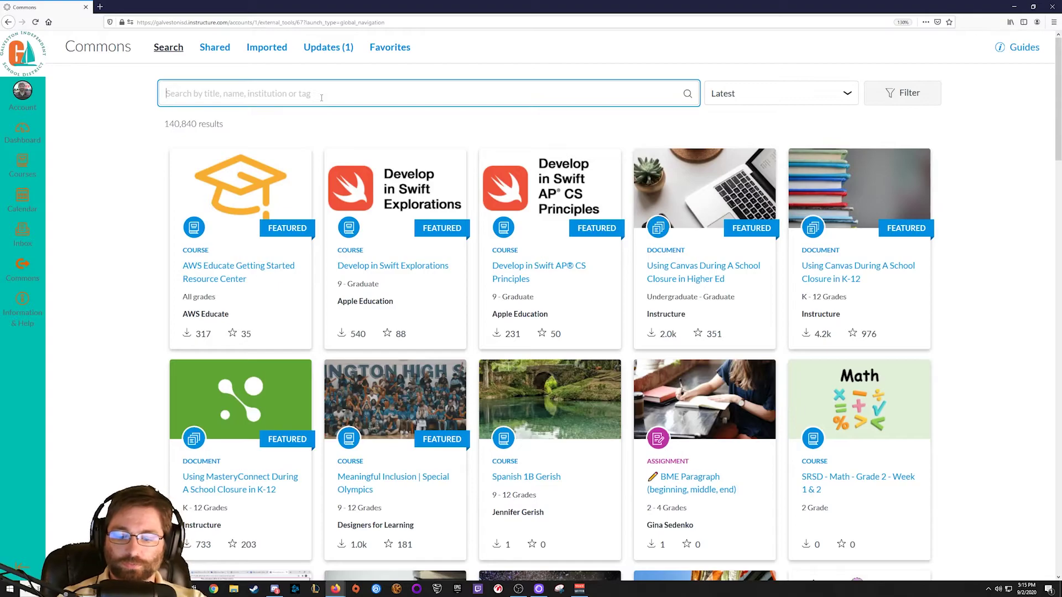
pyautogui.write('guillor')
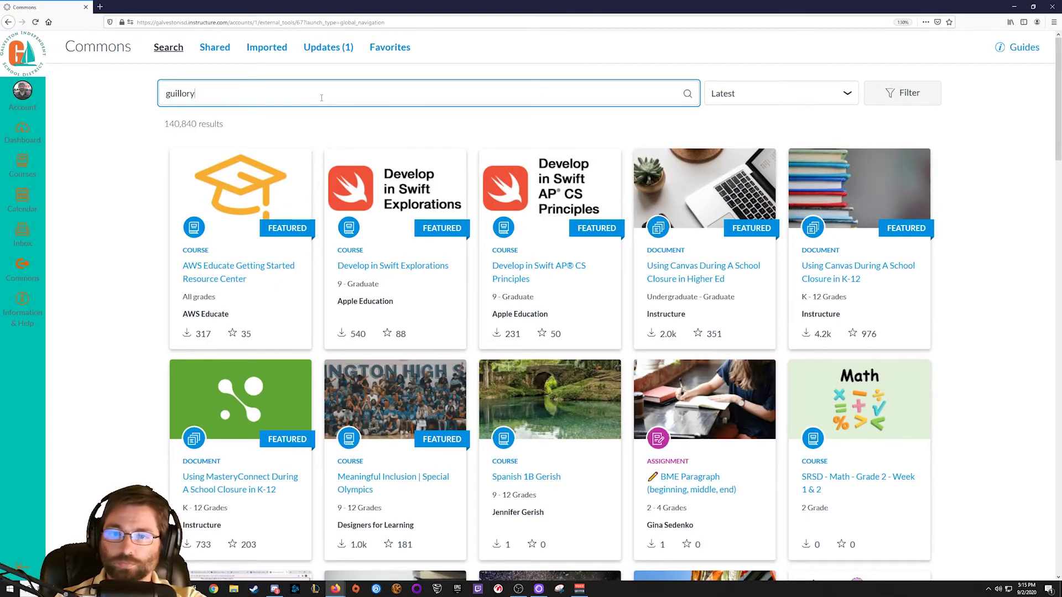
pyautogui.write('y')
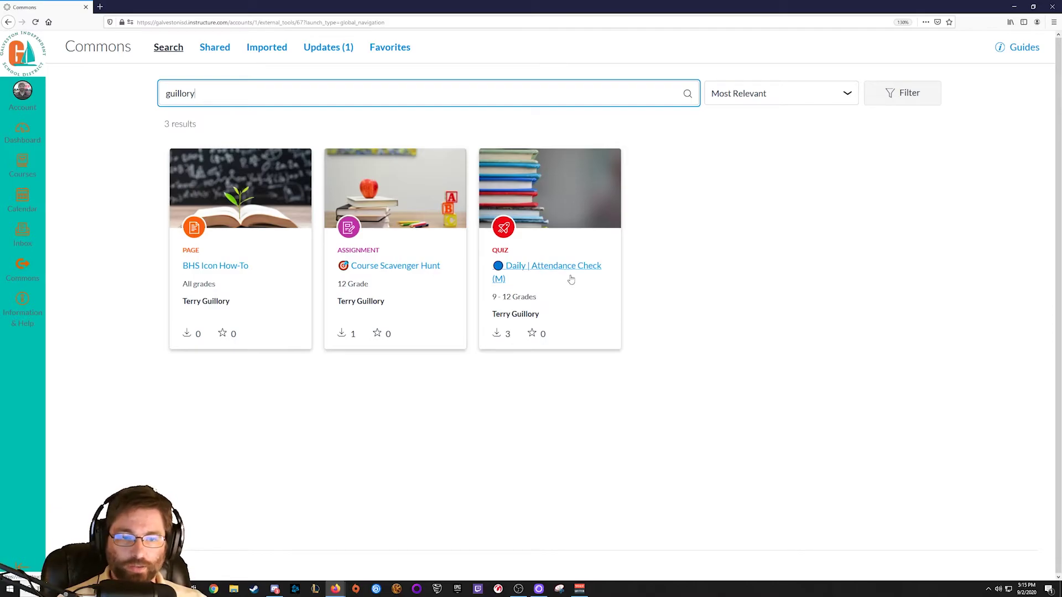
pyautogui.click(566, 268)
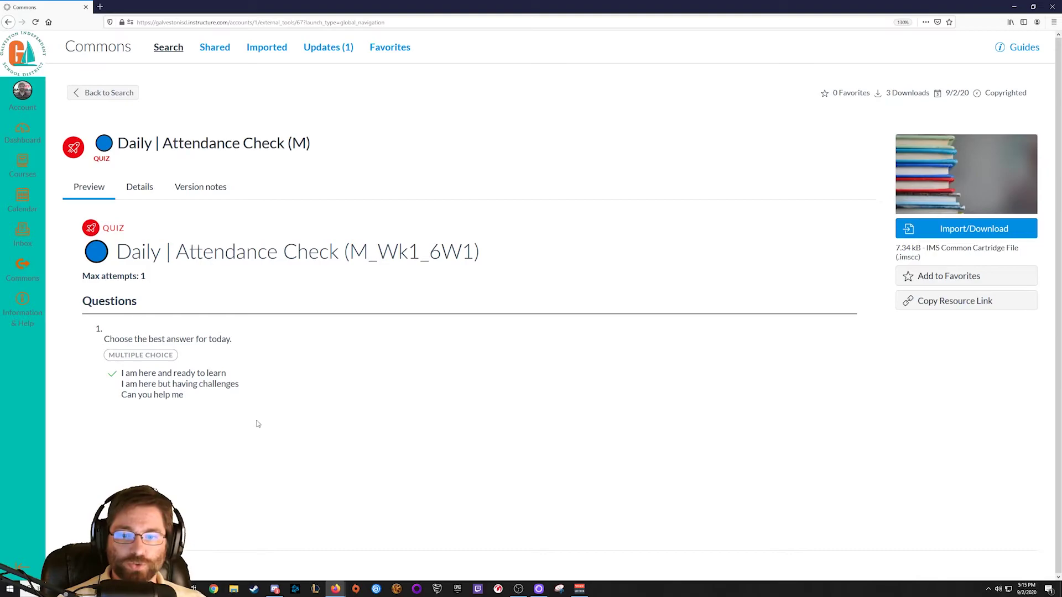
# Examine the shared quiz's multiple-choice question and its answer options in the preview
pyautogui.moveTo(228, 409); pyautogui.dragTo(99, 329)
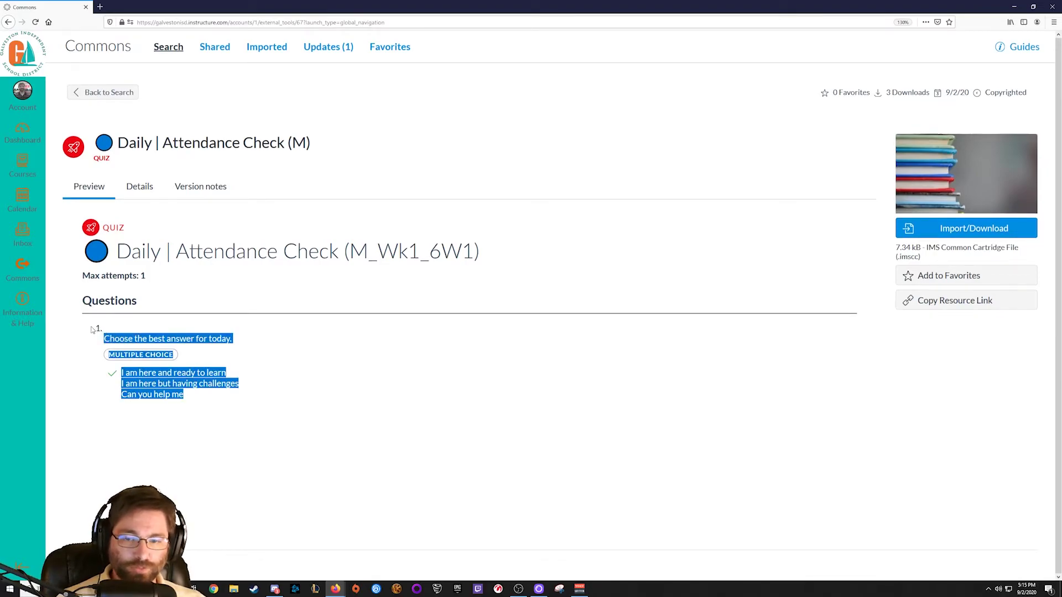
pyautogui.click(262, 420)
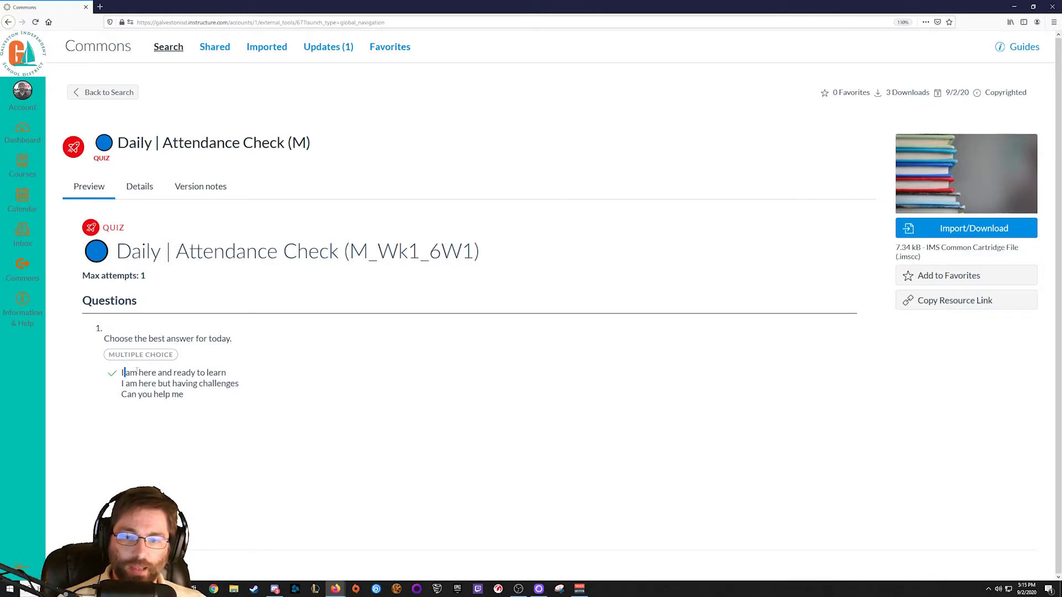
pyautogui.moveTo(122, 383); pyautogui.dragTo(280, 382)
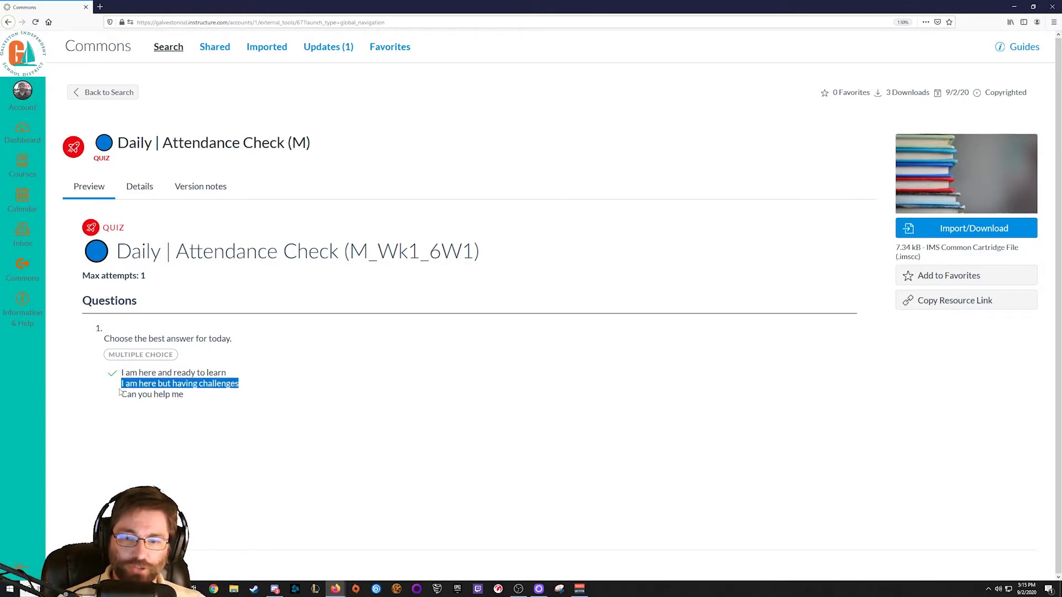
pyautogui.moveTo(121, 391); pyautogui.dragTo(210, 394)
pyautogui.click(359, 393)
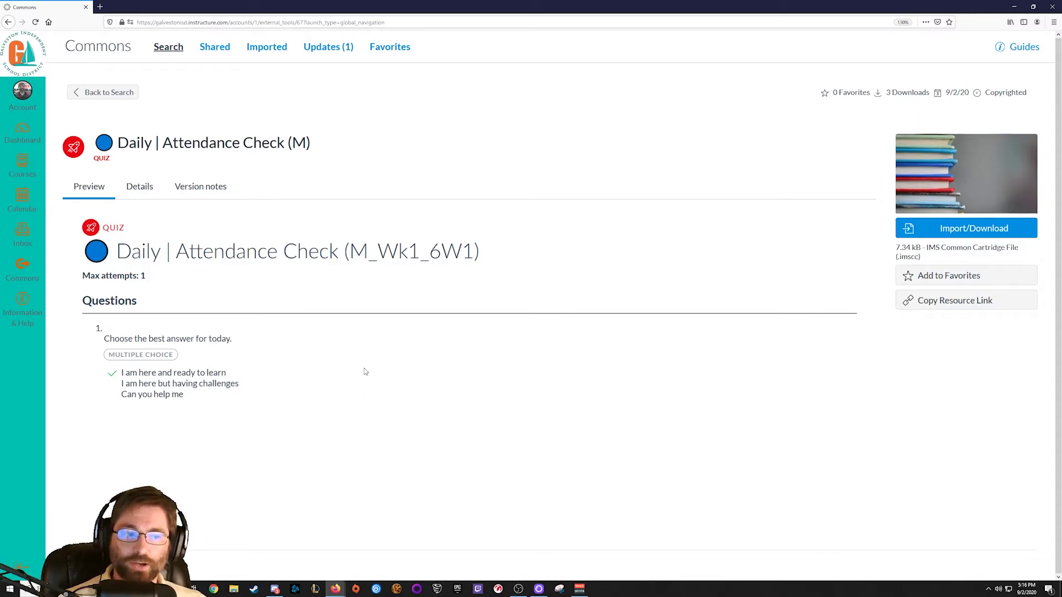
pyautogui.click(959, 231)
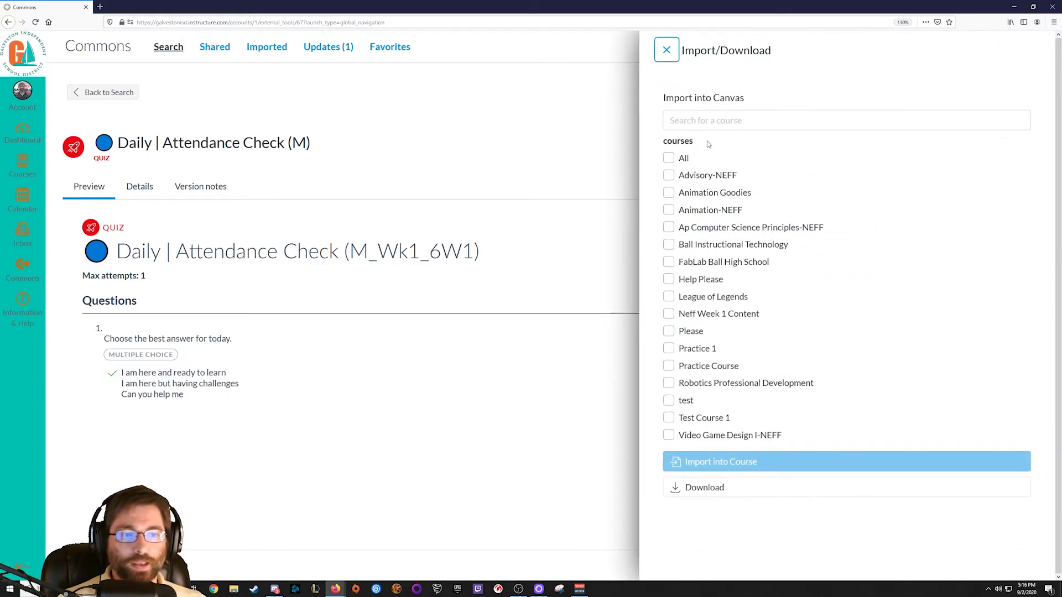
pyautogui.click(669, 351)
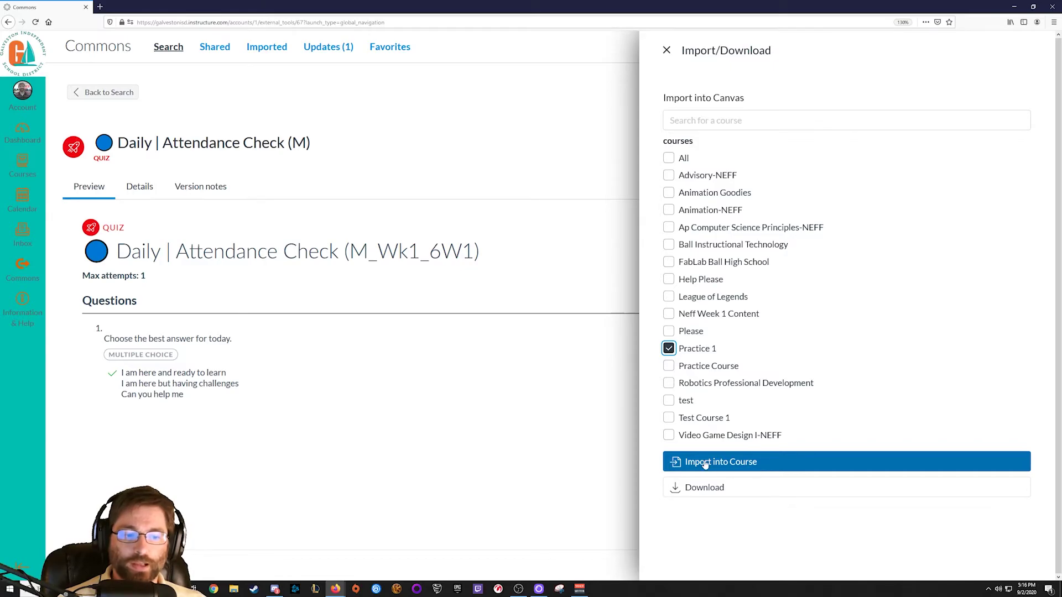
pyautogui.click(562, 379)
pyautogui.click(672, 53)
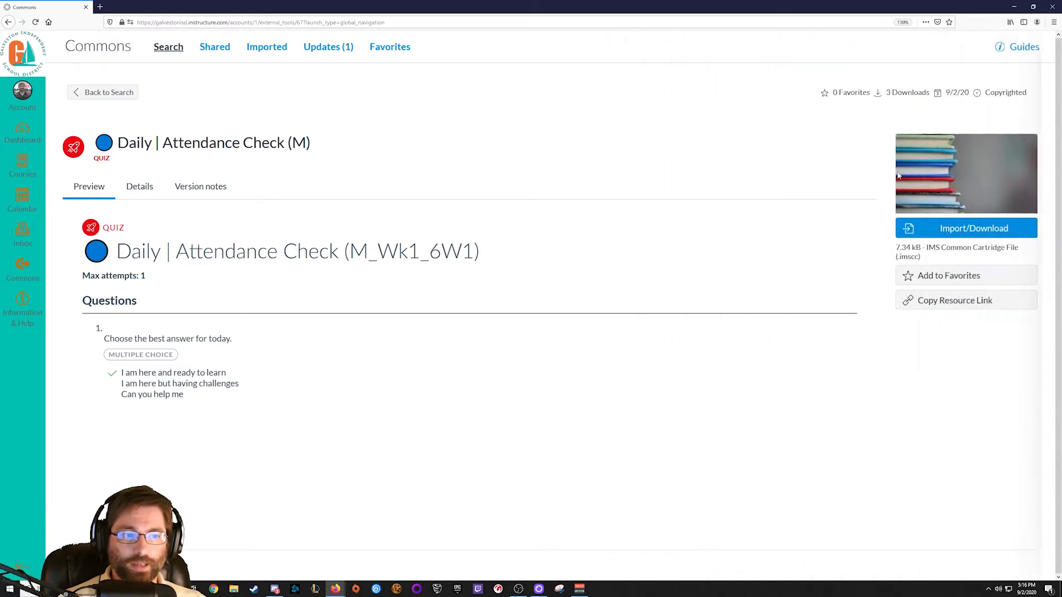
# Reopen the quiz Daily | Attendance Check (M) from the Commons search results and bring up its import options
pyautogui.click(102, 95)
pyautogui.click(269, 94)
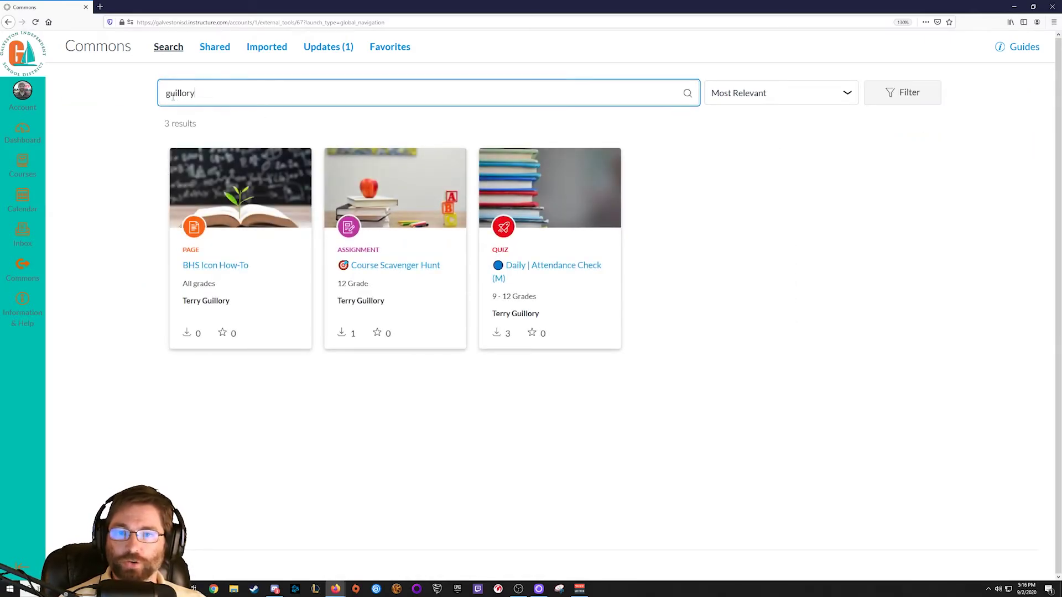
pyautogui.moveTo(166, 93); pyautogui.dragTo(266, 91)
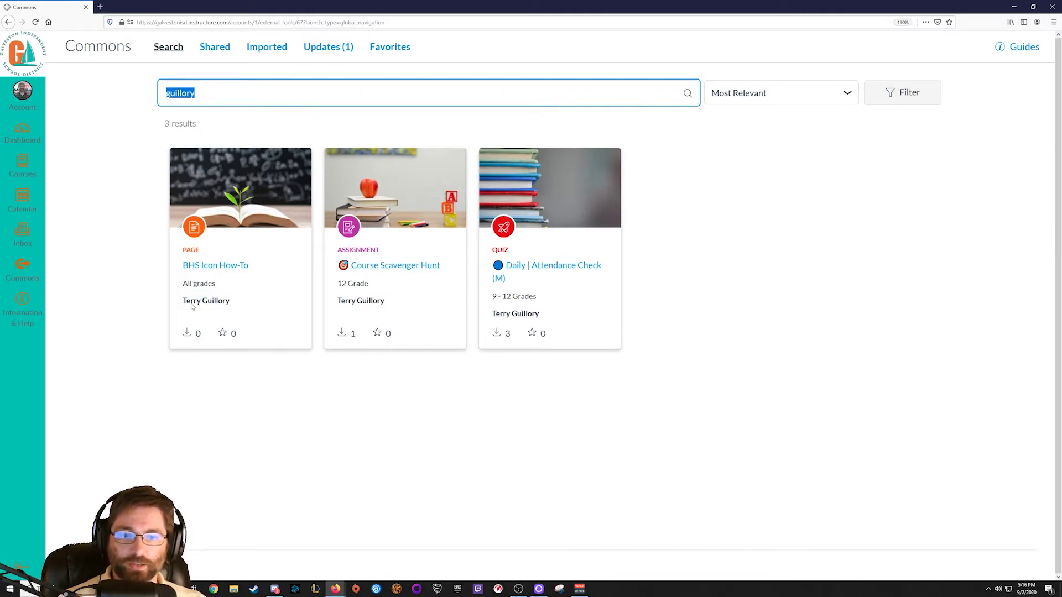
pyautogui.click(564, 266)
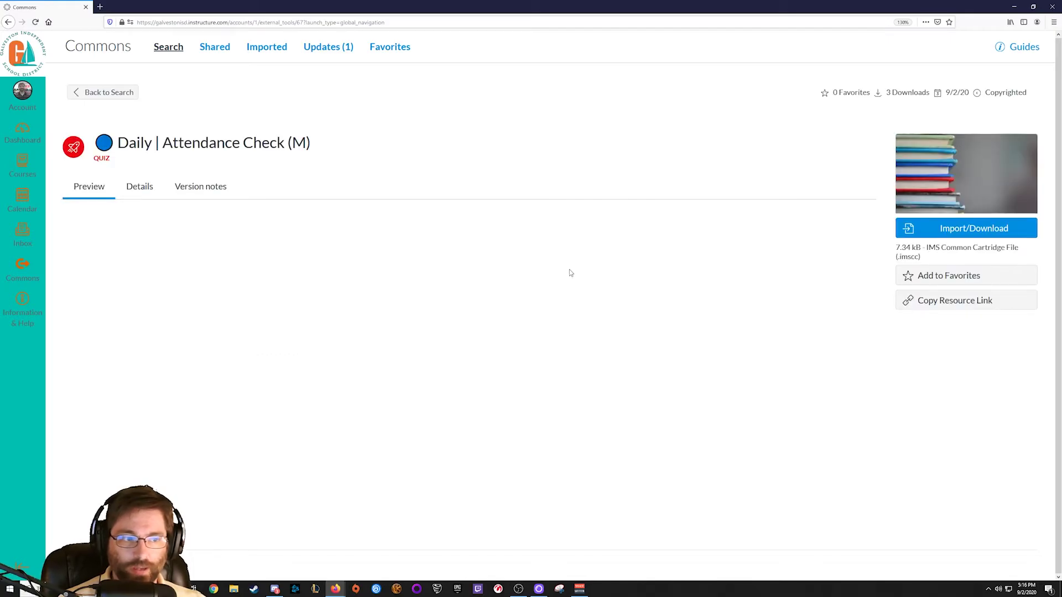
pyautogui.click(978, 232)
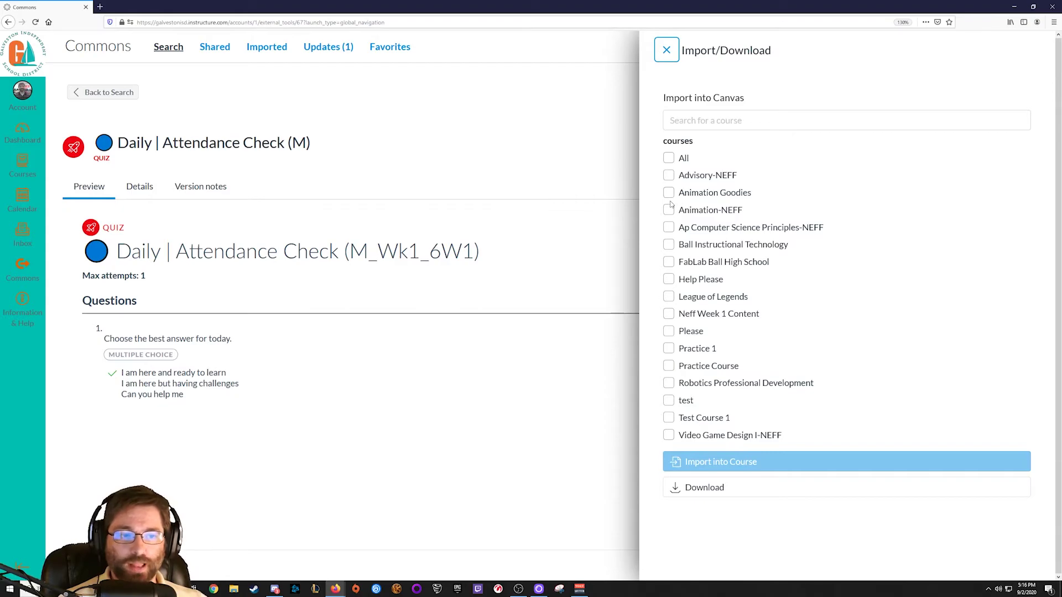
pyautogui.click(669, 211)
pyautogui.click(670, 227)
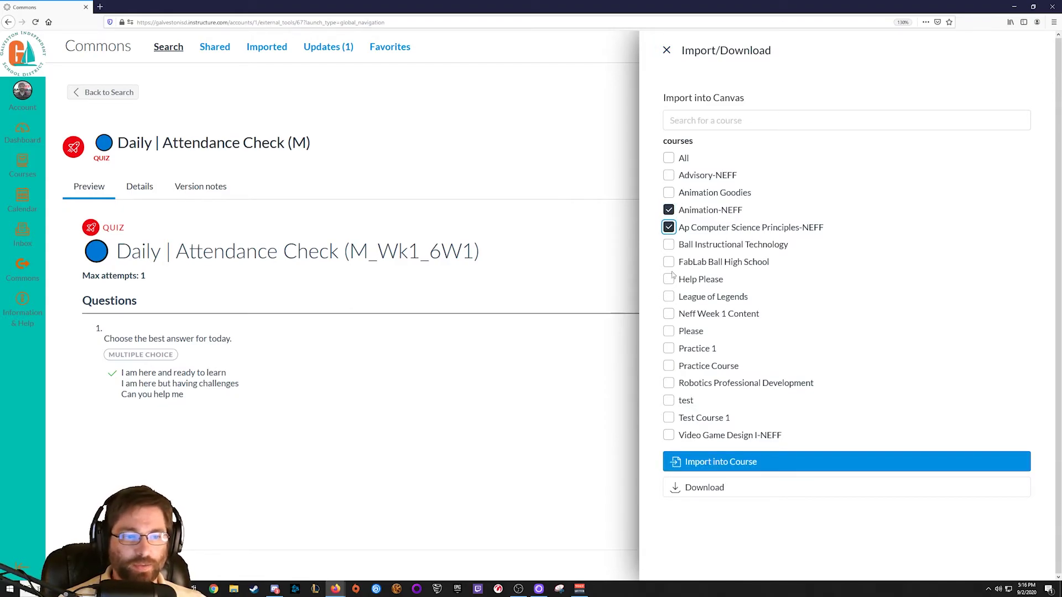
pyautogui.click(669, 436)
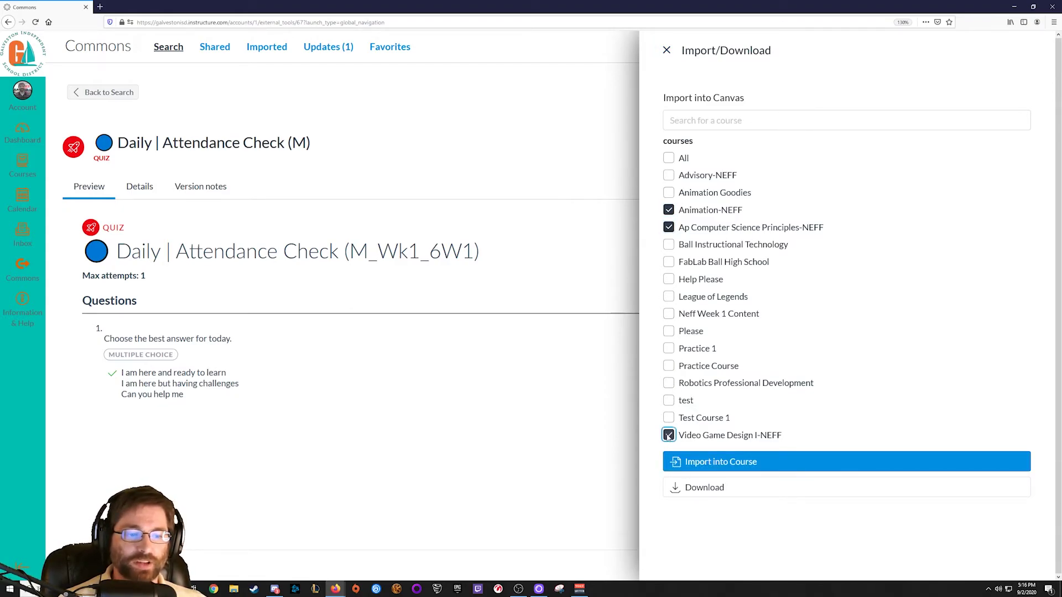
pyautogui.click(669, 435)
pyautogui.click(669, 227)
pyautogui.click(669, 211)
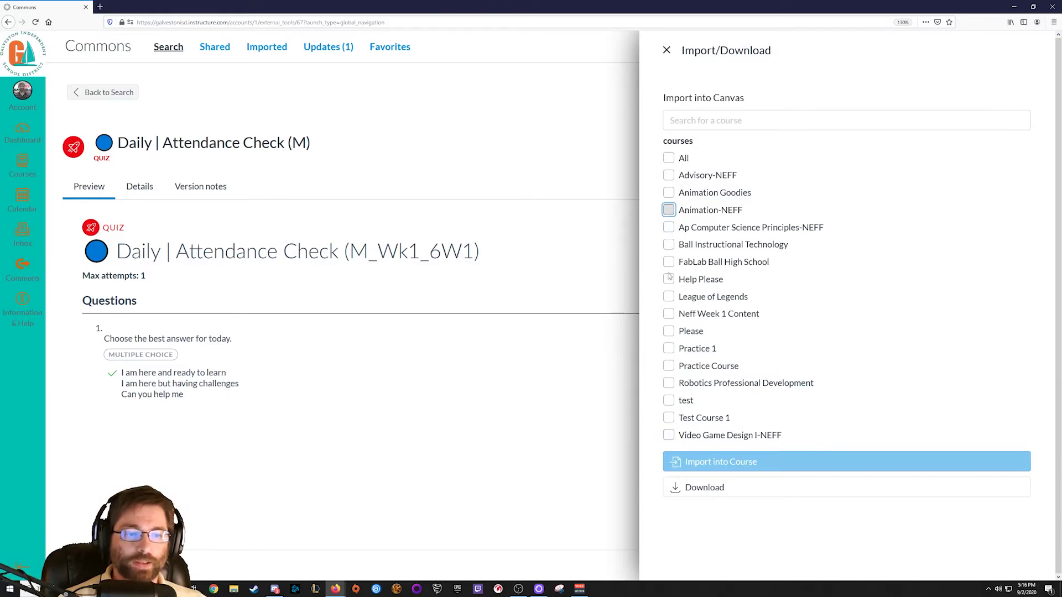
# Import the shared attendance quiz into the Practice 1 course
pyautogui.click(669, 350)
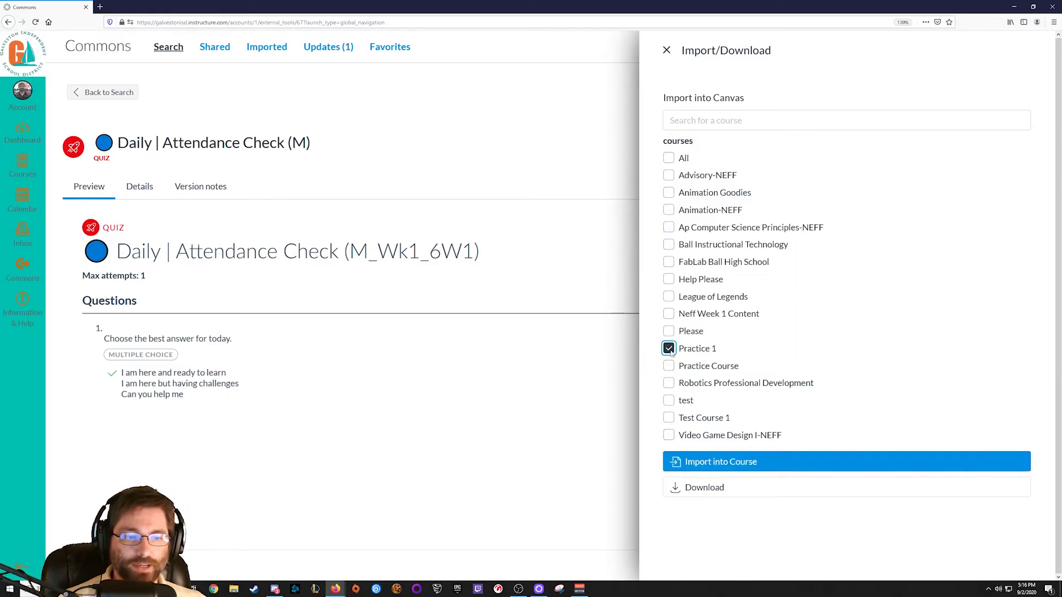
pyautogui.click(749, 468)
pyautogui.moveTo(365, 141); pyautogui.dragTo(906, 135)
pyautogui.click(677, 226)
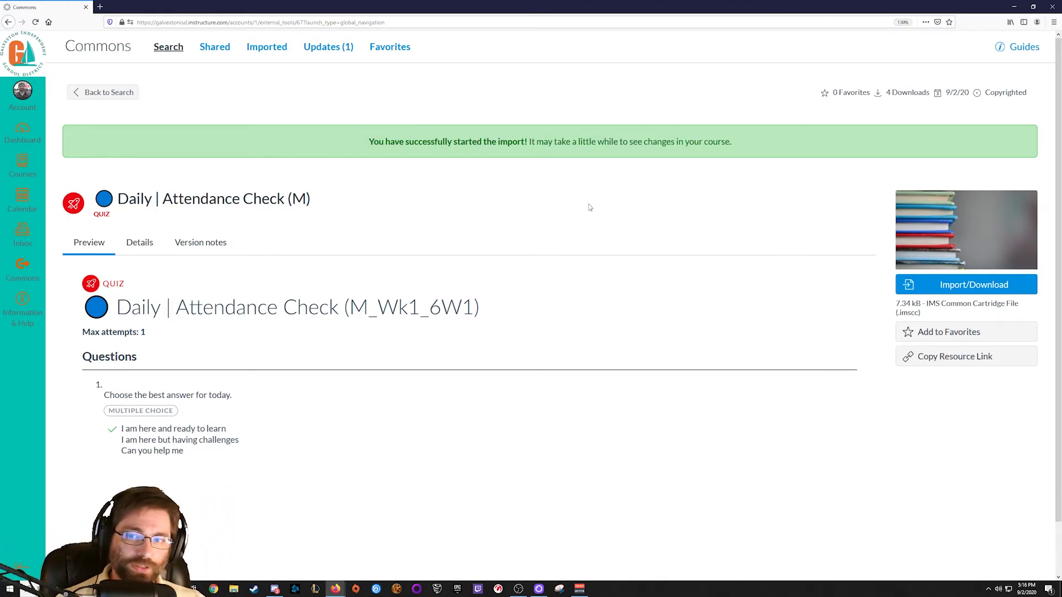
# Go to the Practice 1 course's quizzes and locate the imported attendance check among the surveys
pyautogui.click(22, 172)
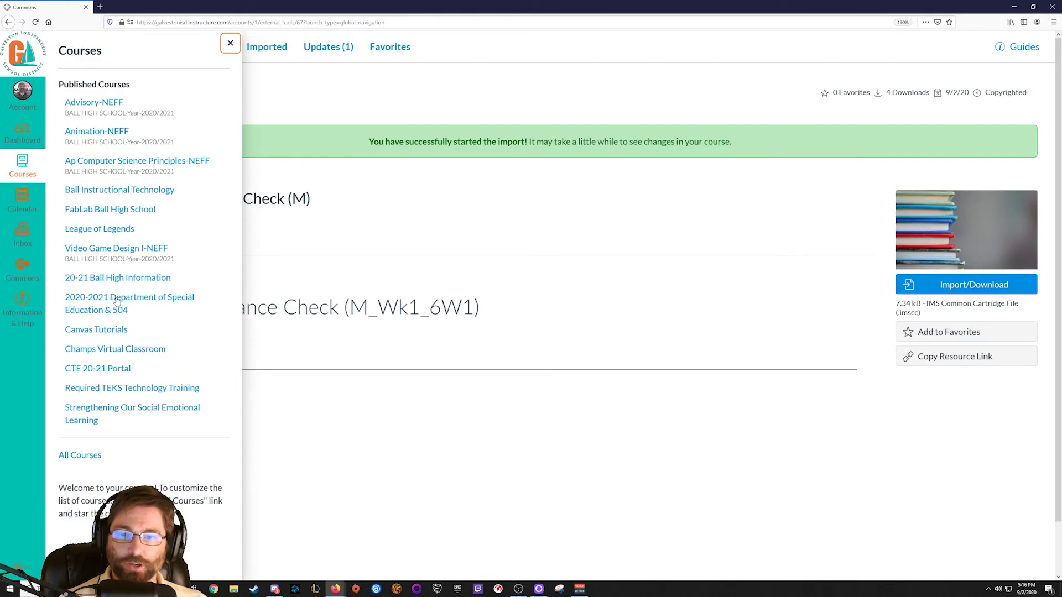
pyautogui.click(79, 455)
pyautogui.scroll(-8, 291, 403)
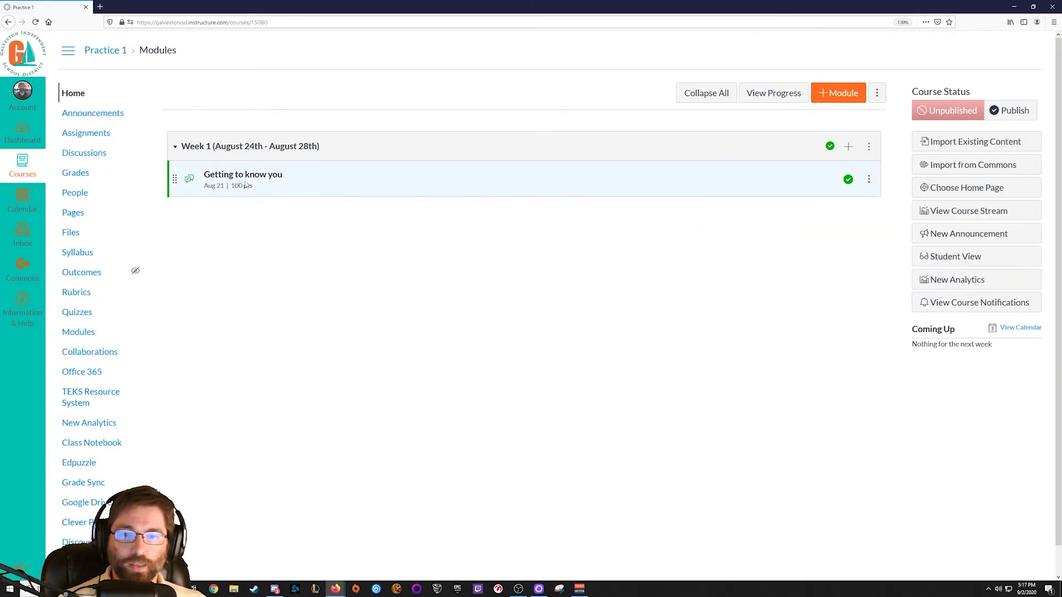
pyautogui.click(80, 314)
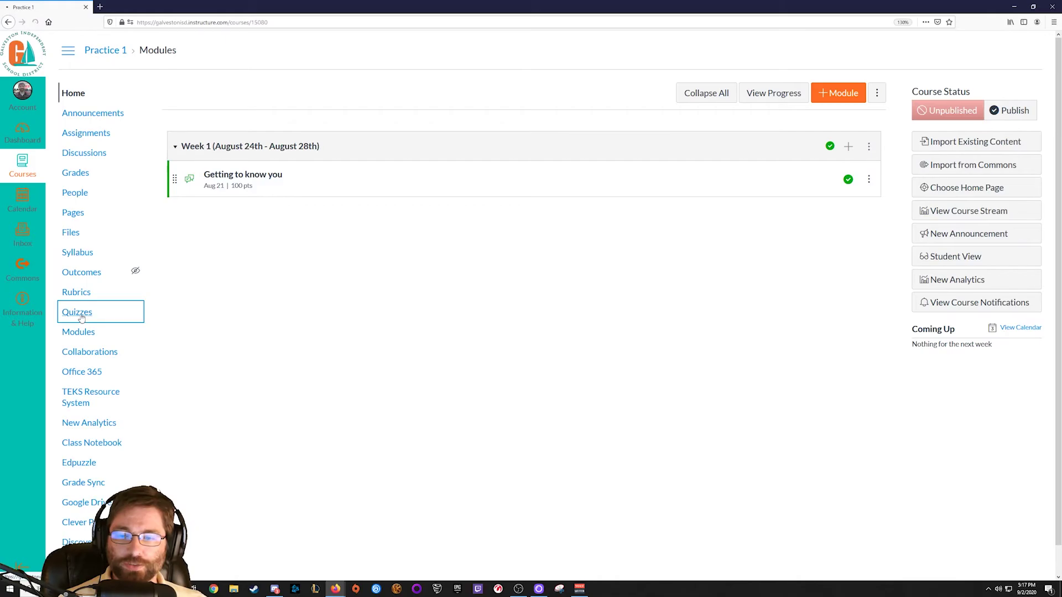
pyautogui.moveTo(414, 367); pyautogui.dragTo(162, 329)
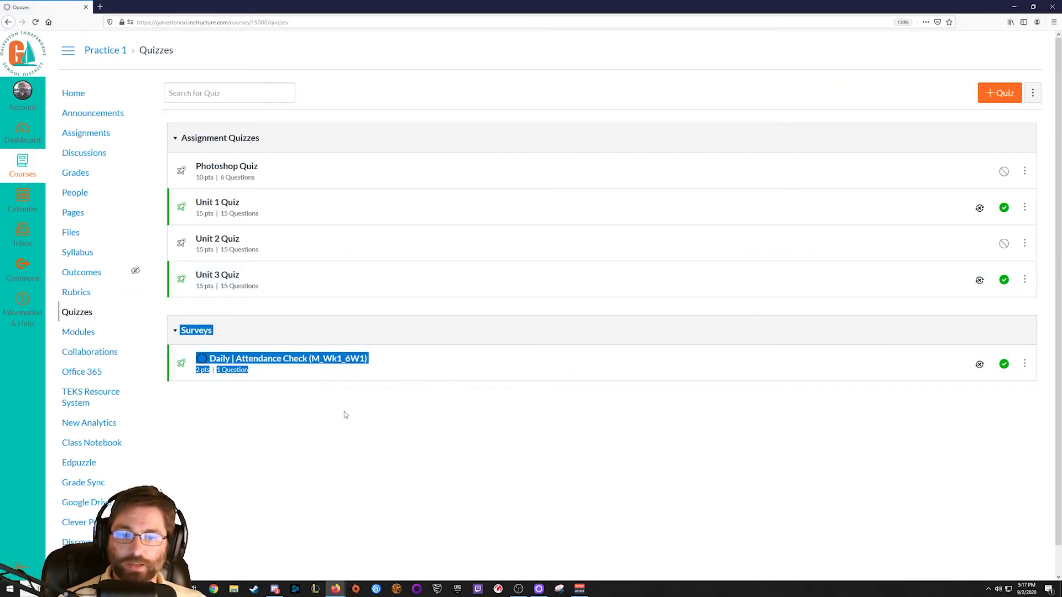
pyautogui.click(370, 422)
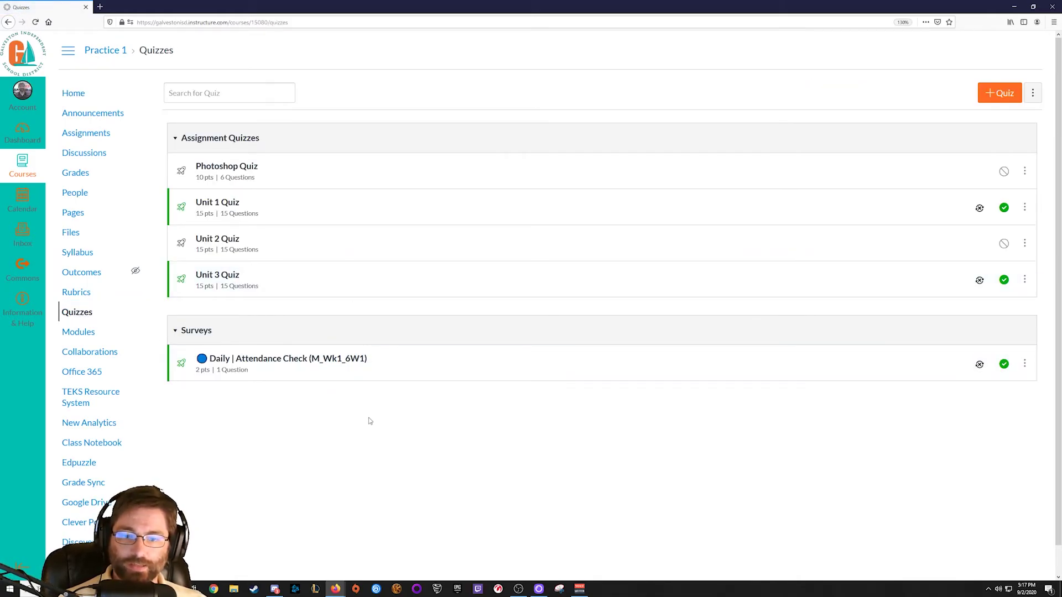
# Open the imported survey Daily | Attendance Check (M_Wk1_6W1) and read its attendance instructions and settings
pyautogui.click(332, 361)
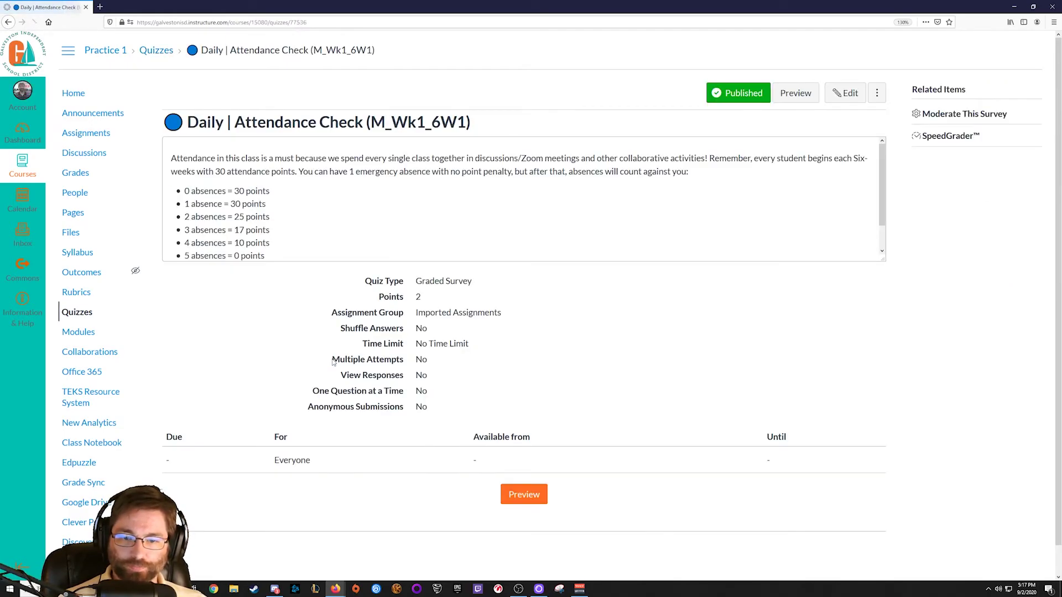
pyautogui.scroll(-1, 343, 249)
pyautogui.scroll(-1, 334, 204)
pyautogui.scroll(1, 334, 207)
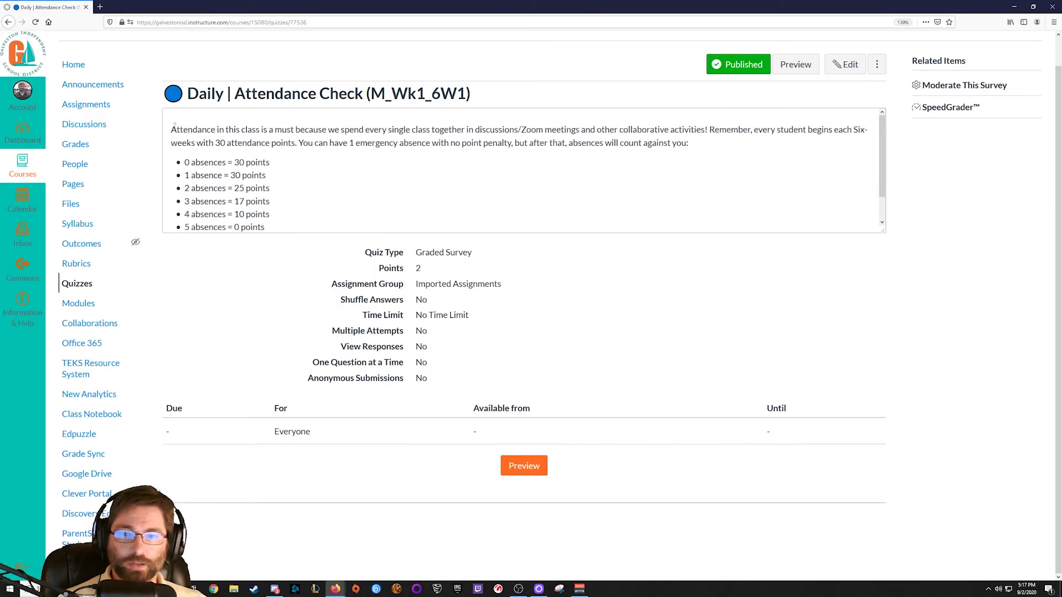
pyautogui.moveTo(171, 130); pyautogui.dragTo(774, 254)
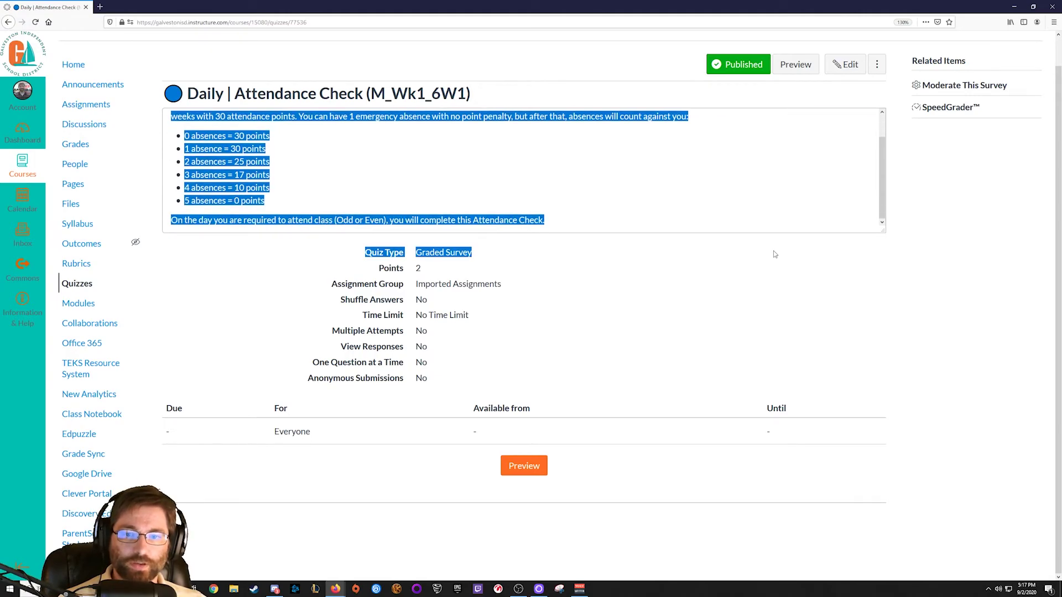
pyautogui.click(586, 219)
pyautogui.scroll(4, 586, 217)
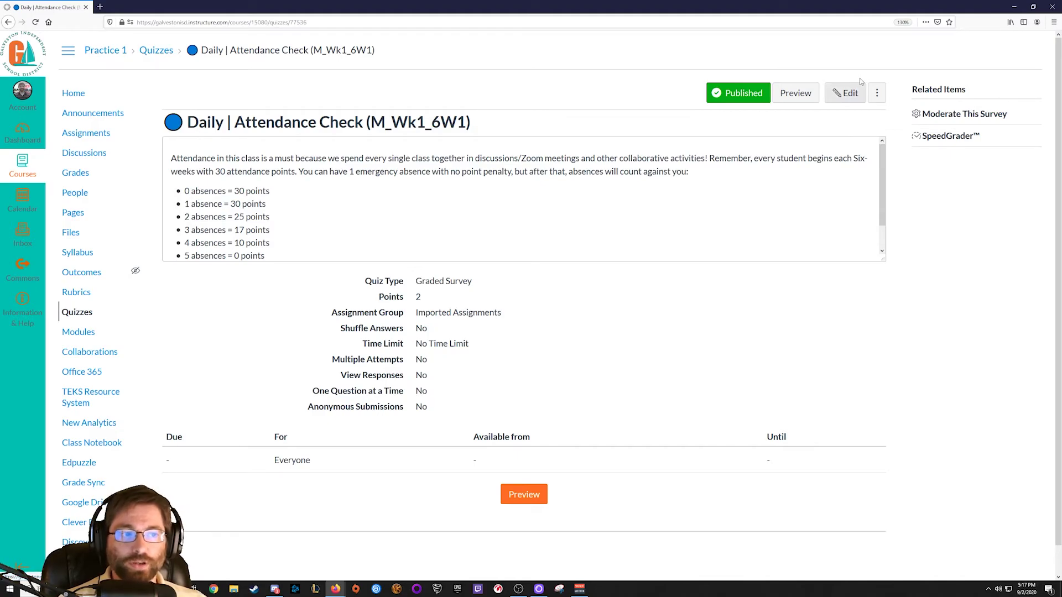
# Open the survey for editing and review its instructions, the sections it can be assigned to, and its availability fields
pyautogui.click(855, 102)
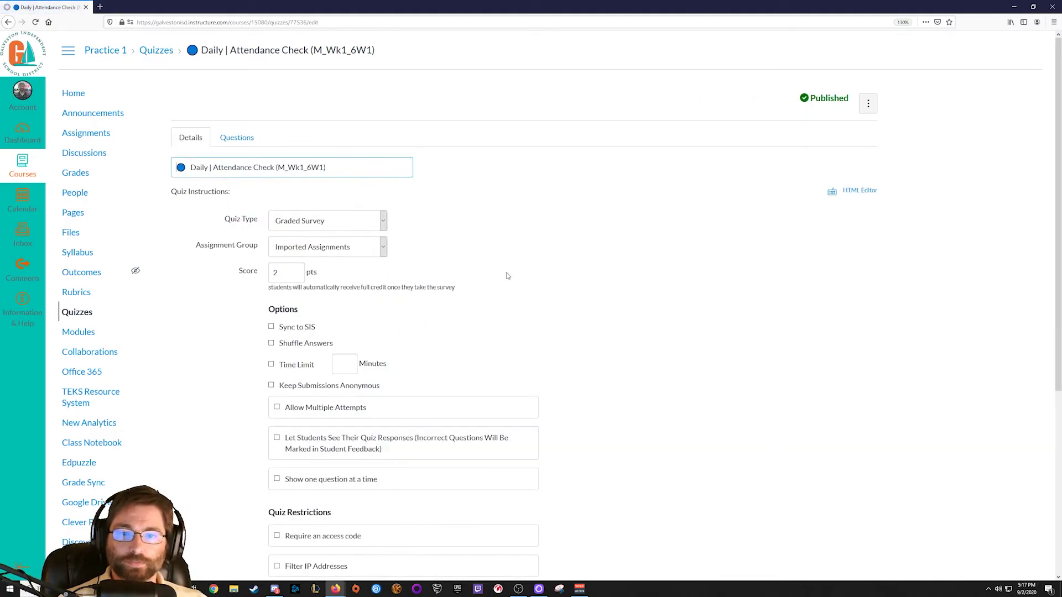
pyautogui.moveTo(177, 252); pyautogui.dragTo(672, 379)
pyautogui.scroll(-3, 672, 377)
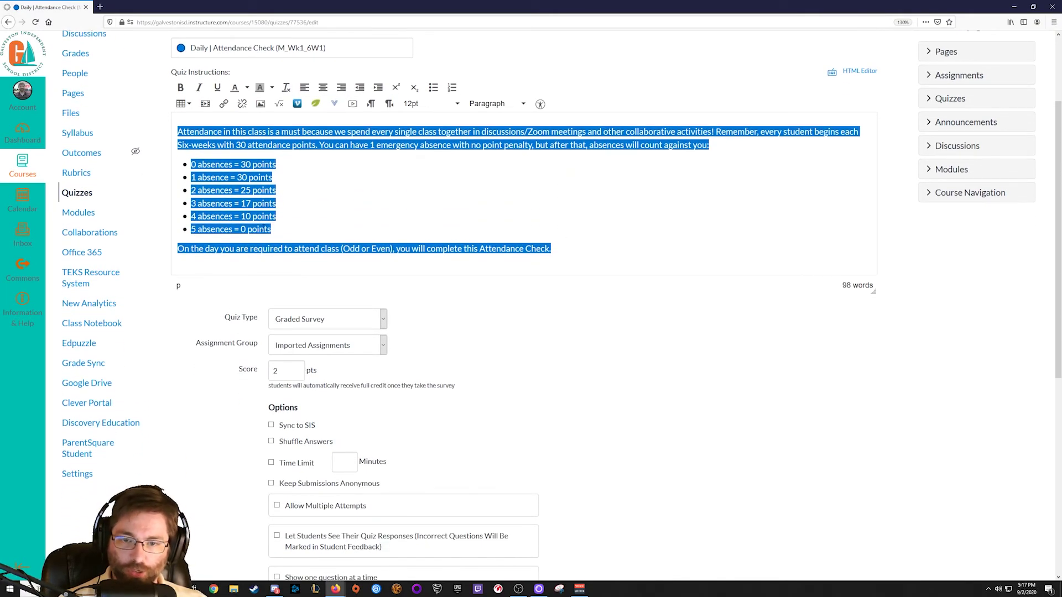
pyautogui.click(407, 173)
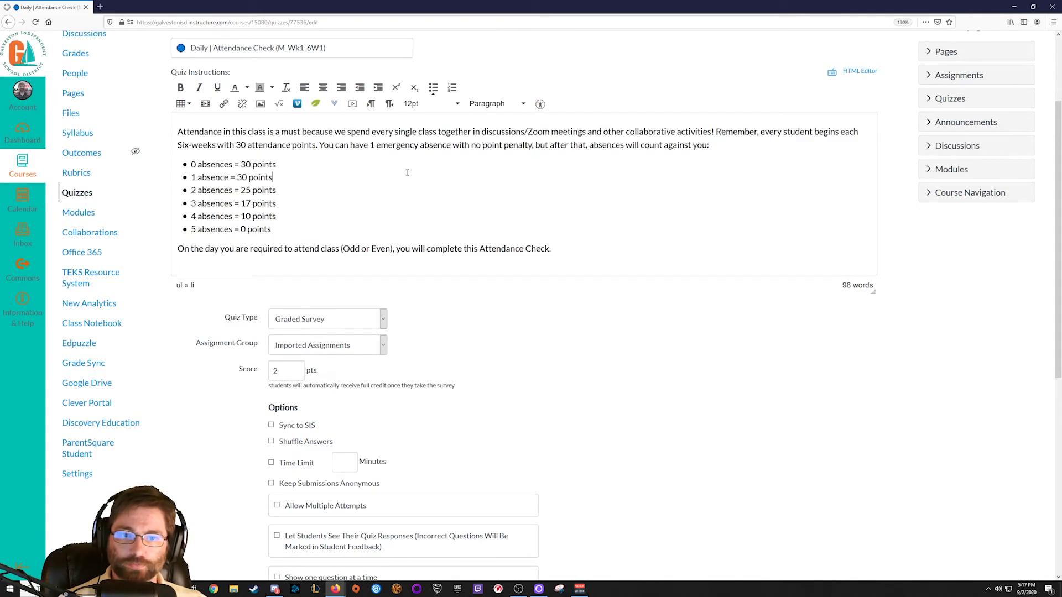
pyautogui.scroll(-9, 420, 380)
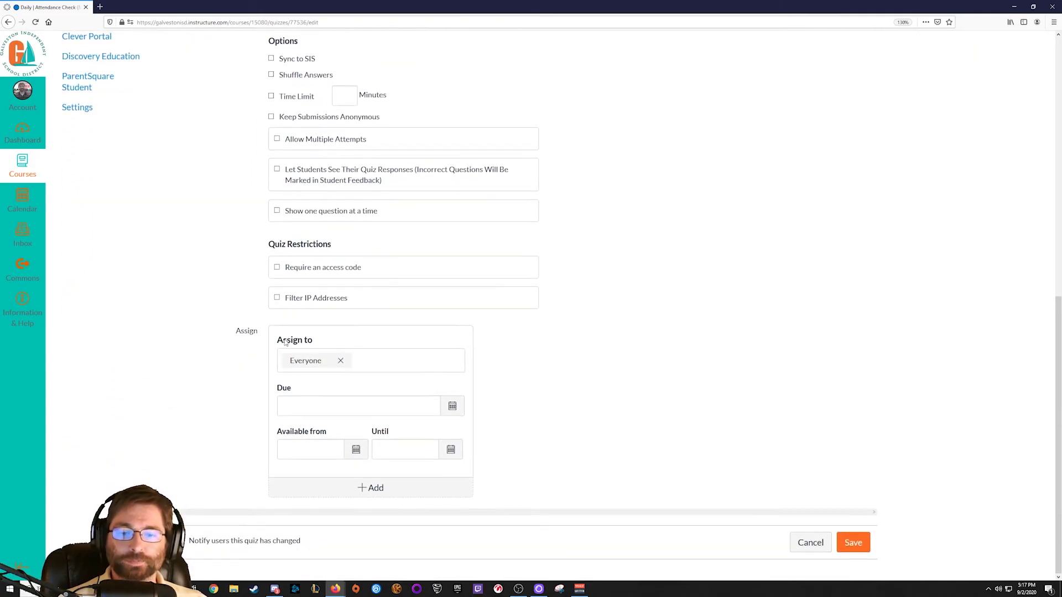
pyautogui.click(382, 361)
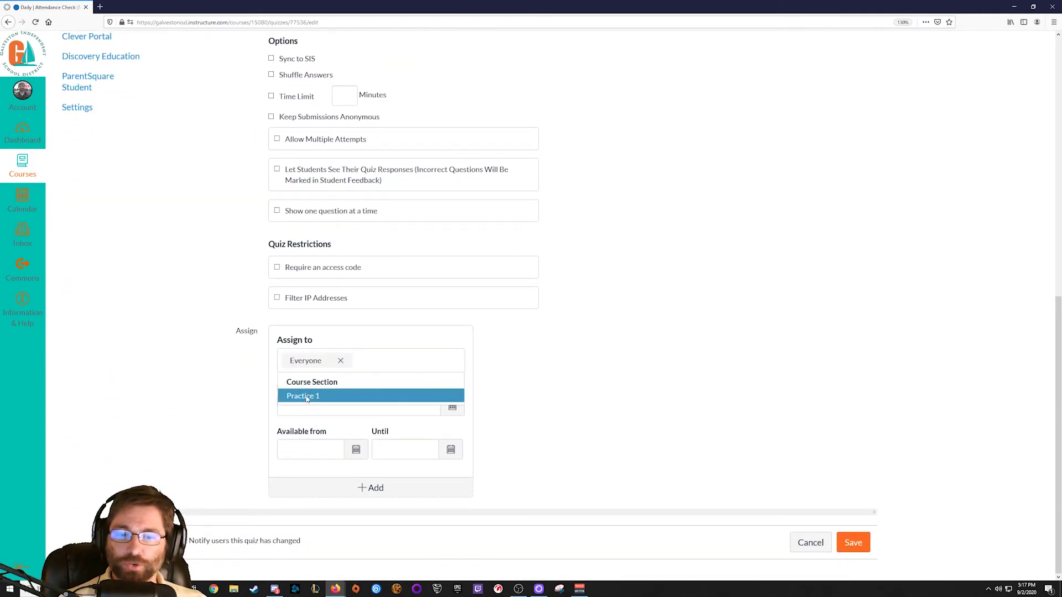
pyautogui.click(567, 361)
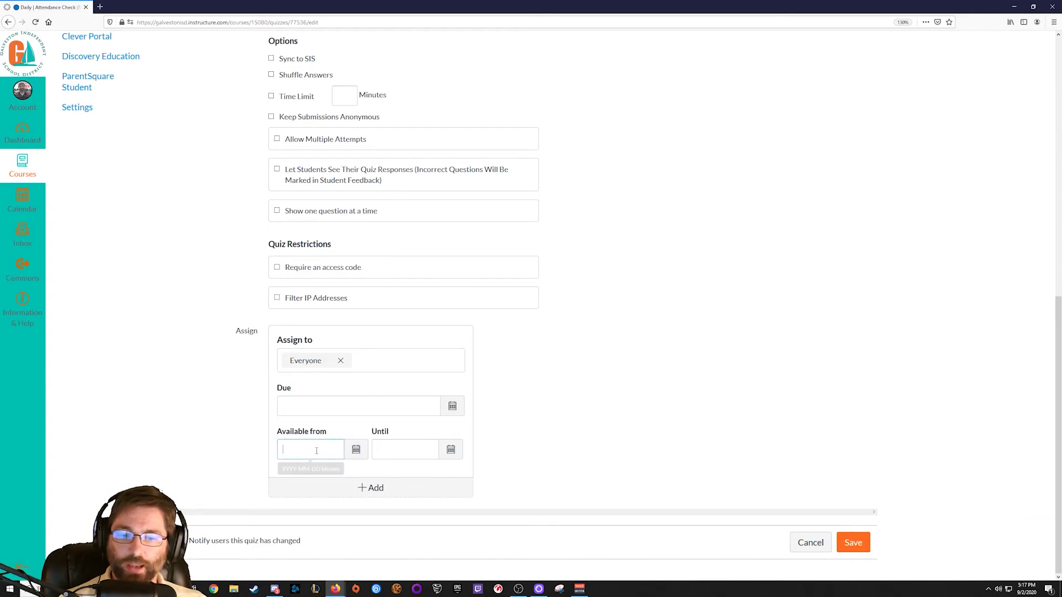
pyautogui.scroll(12, 595, 412)
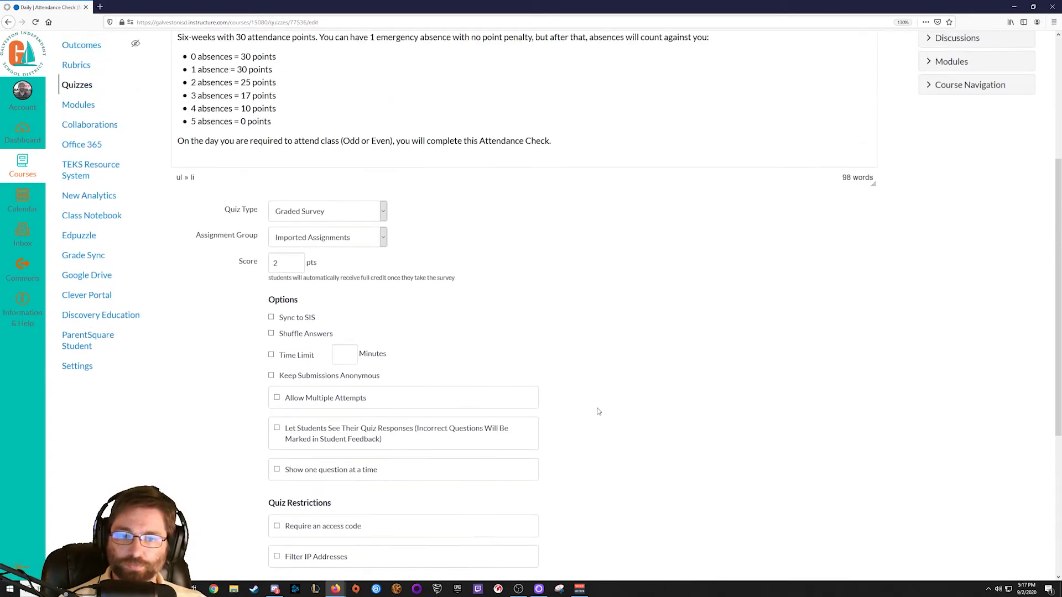
# Review the survey's question with its answer options shown, and leave editing without saving
pyautogui.click(233, 136)
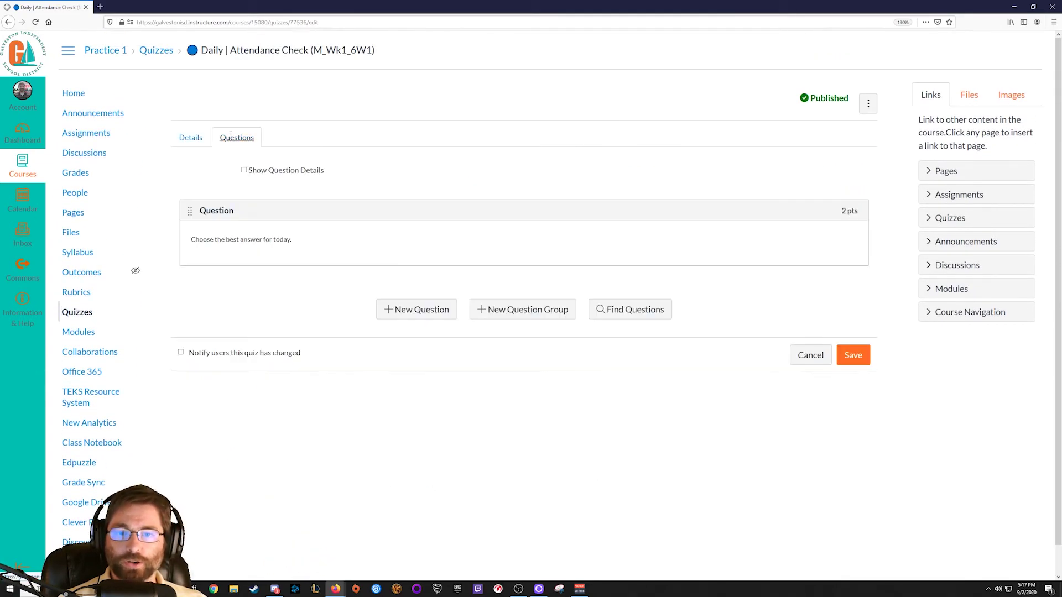
pyautogui.click(266, 171)
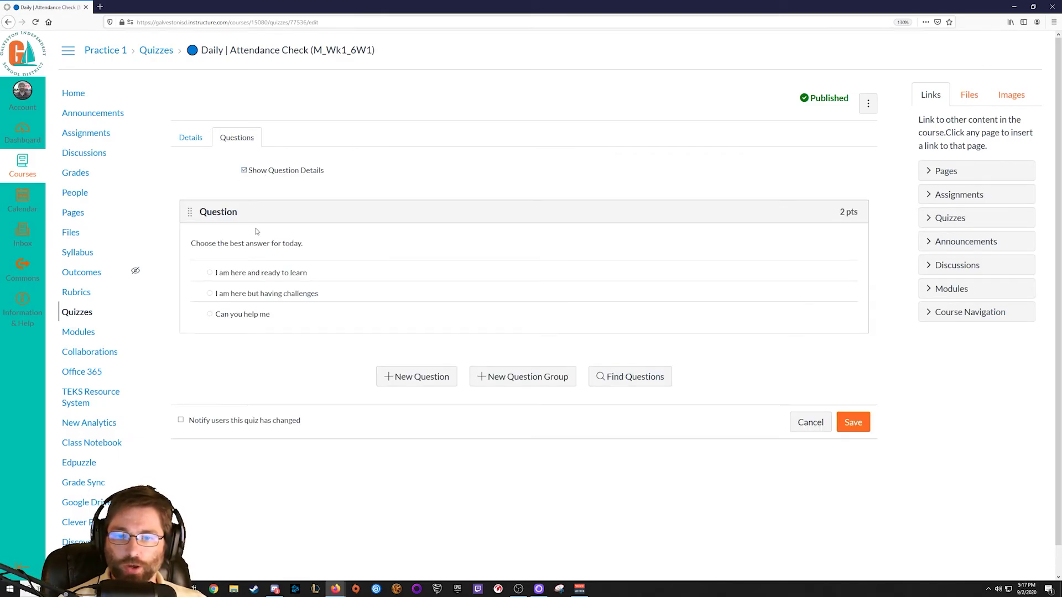
pyautogui.moveTo(228, 296); pyautogui.dragTo(234, 260)
pyautogui.click(272, 174)
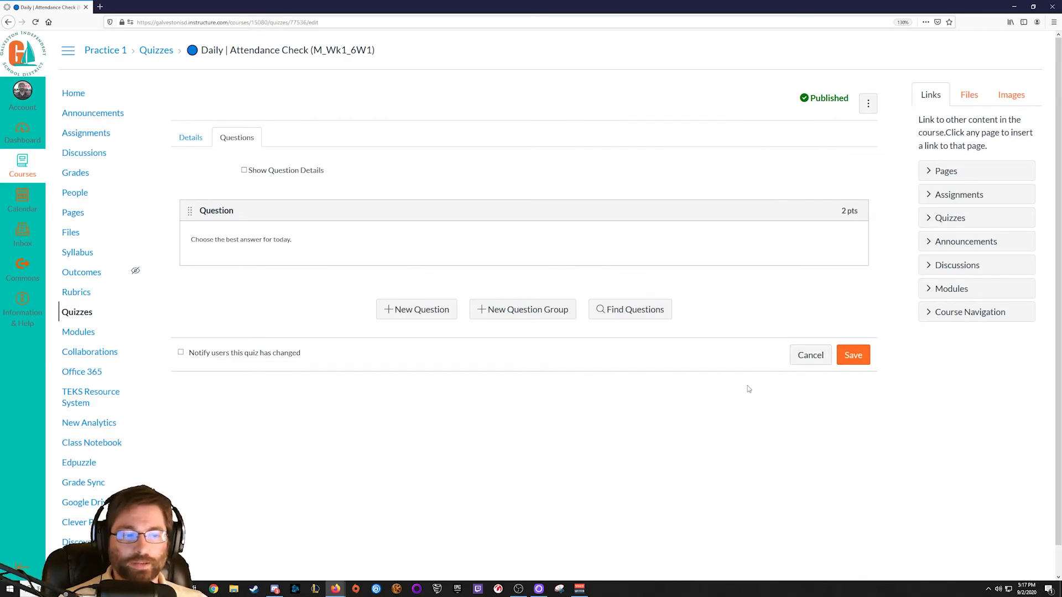
pyautogui.click(811, 354)
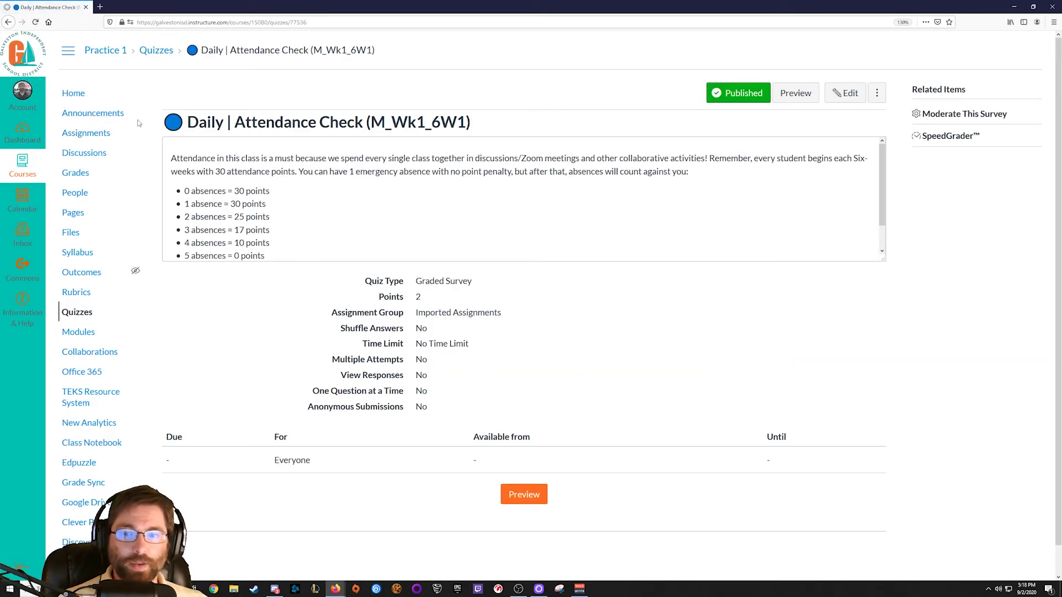
pyautogui.click(74, 93)
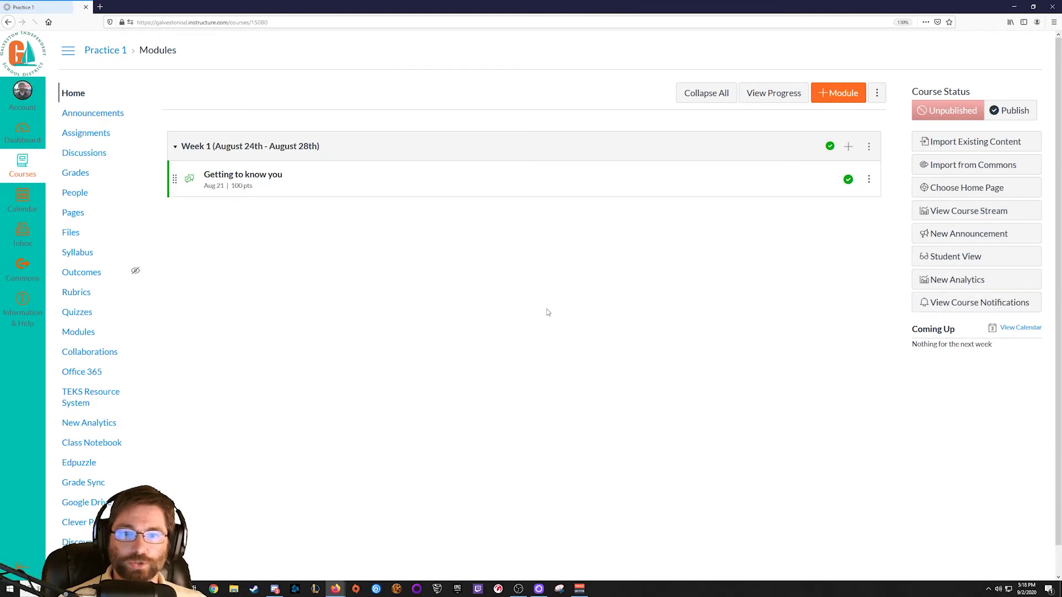
pyautogui.click(849, 146)
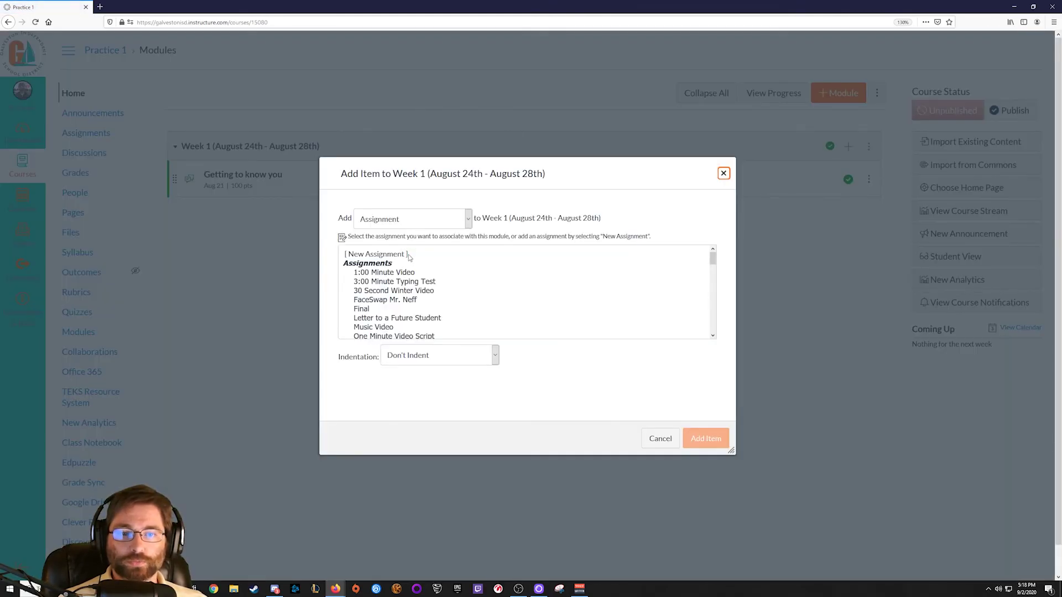
pyautogui.click(469, 219)
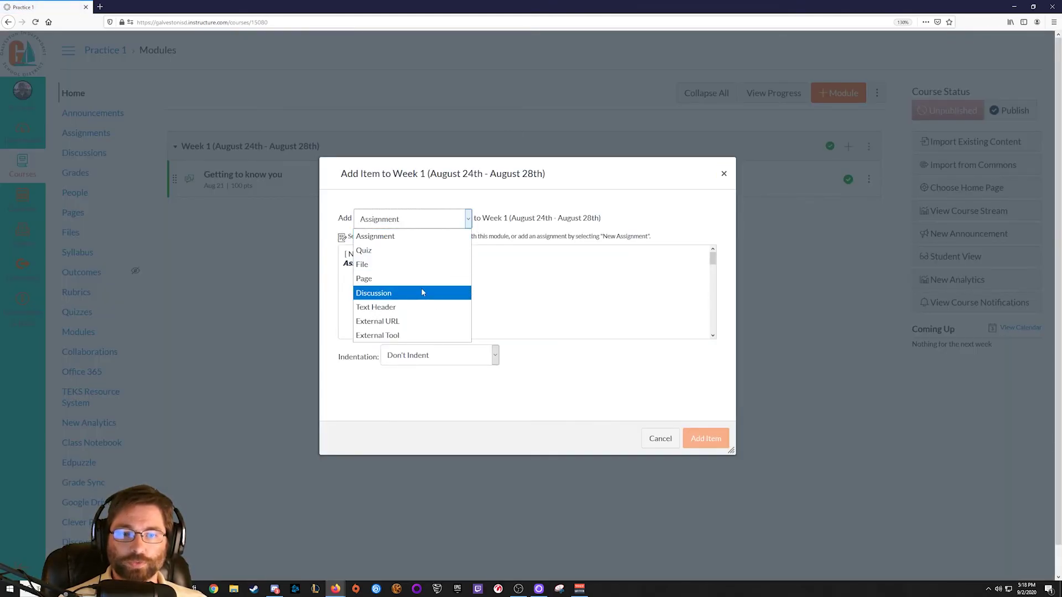
pyautogui.click(422, 252)
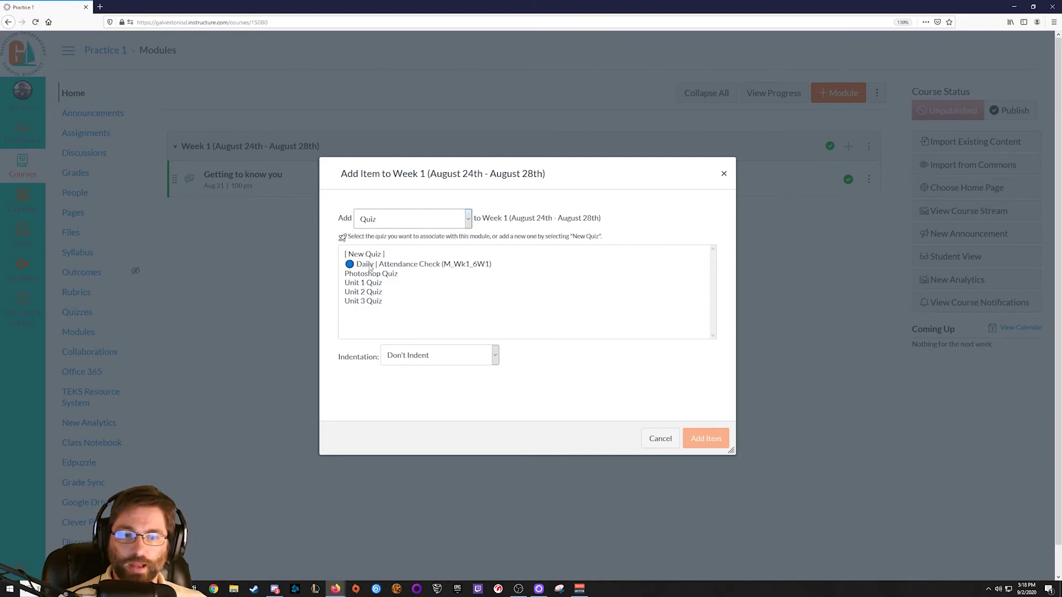
pyautogui.click(431, 265)
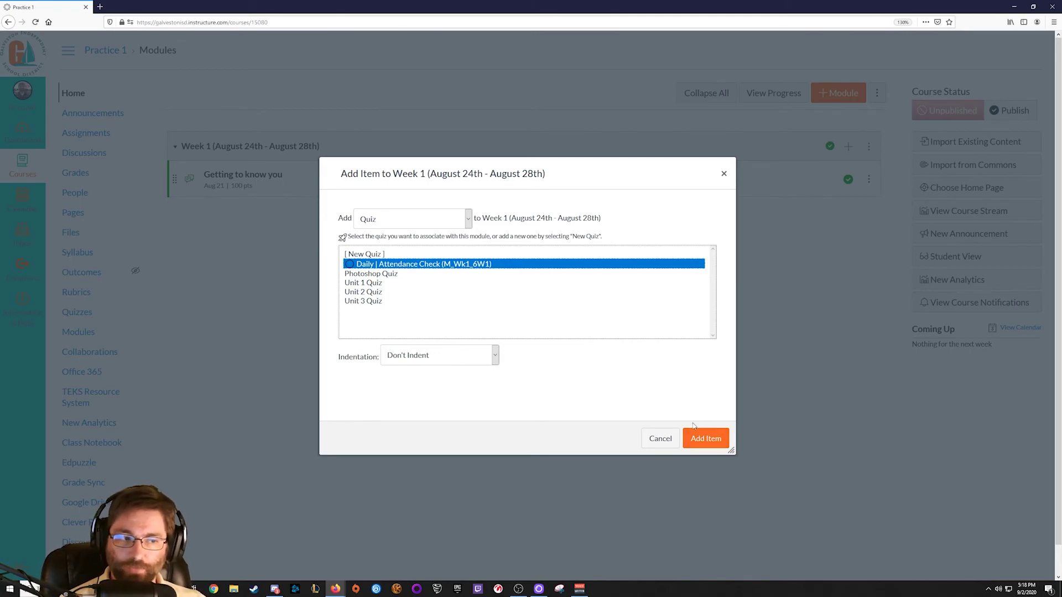
pyautogui.click(658, 438)
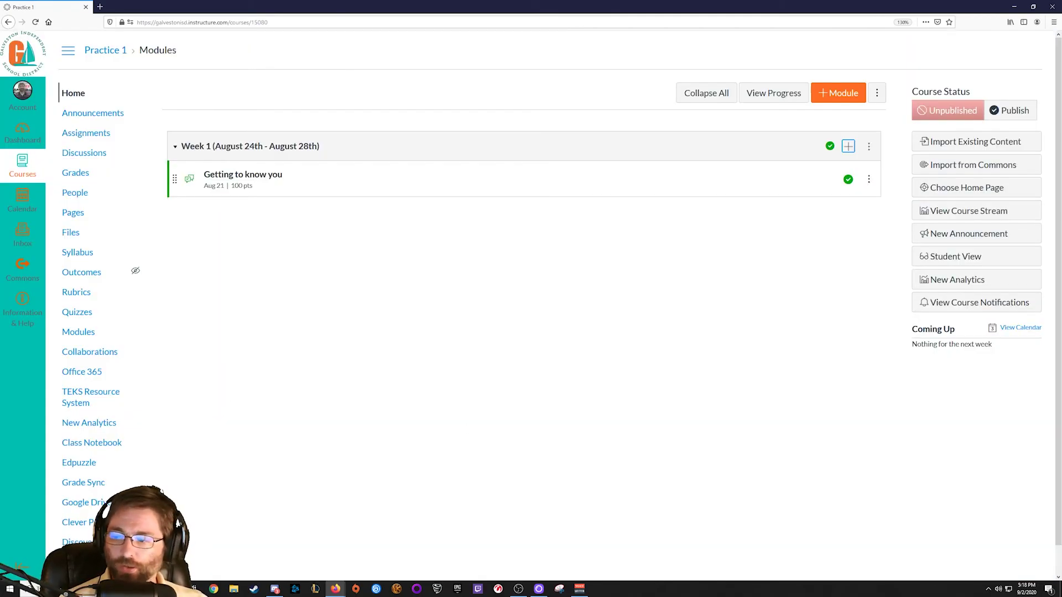